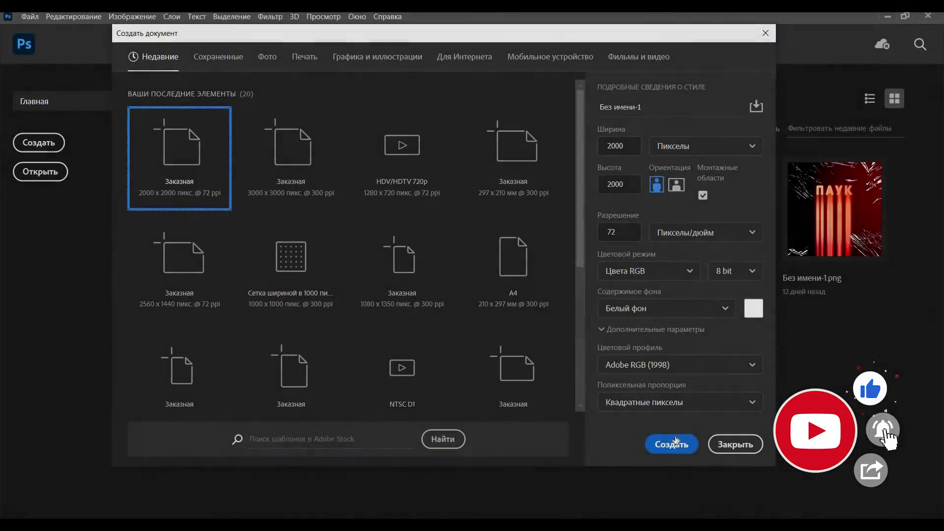
- Create a 2000×2000 px document with a 000000 Solid Color fill layer and start a text layer near the top
{"action": "left_click", "coordinate": [676, 441]}
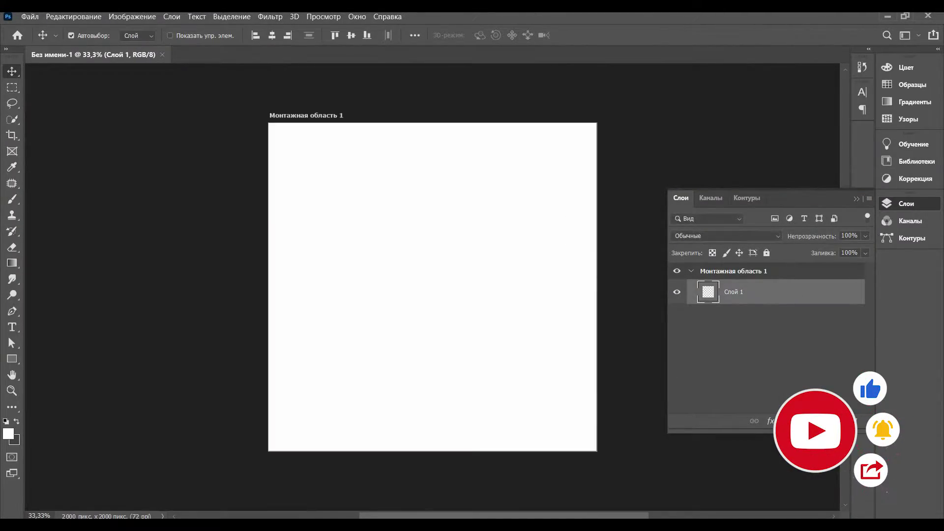
{"action": "left_click", "coordinate": [804, 422]}
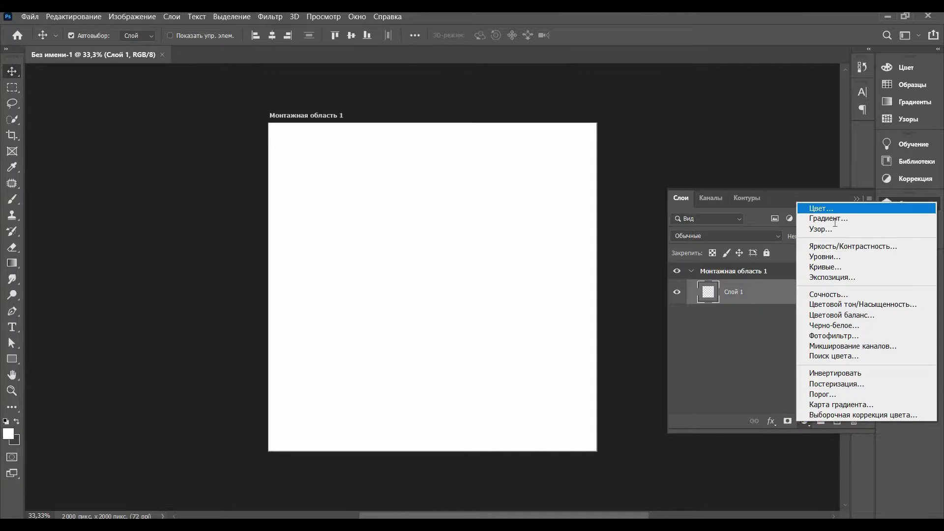
{"action": "left_click", "coordinate": [821, 209]}
{"action": "type", "text": "000000"}
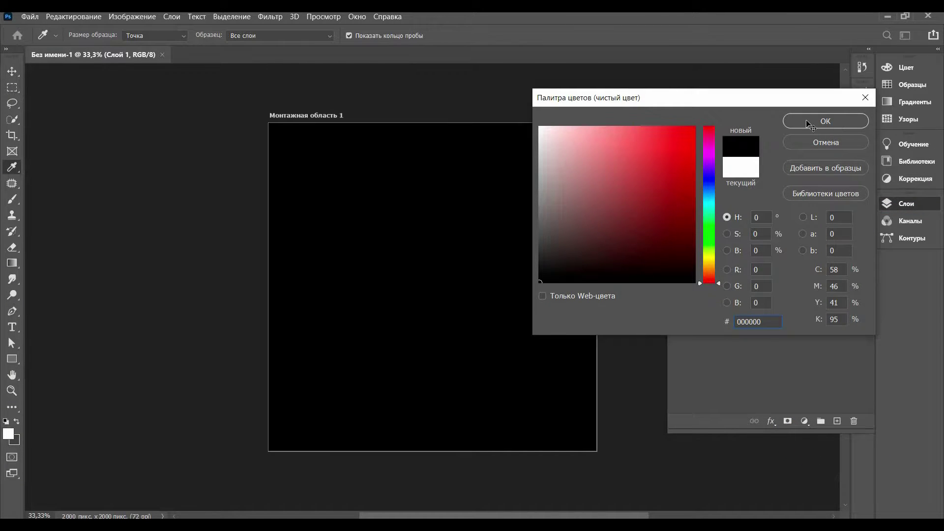
{"action": "left_click", "coordinate": [807, 123]}
{"action": "left_click", "coordinate": [12, 325]}
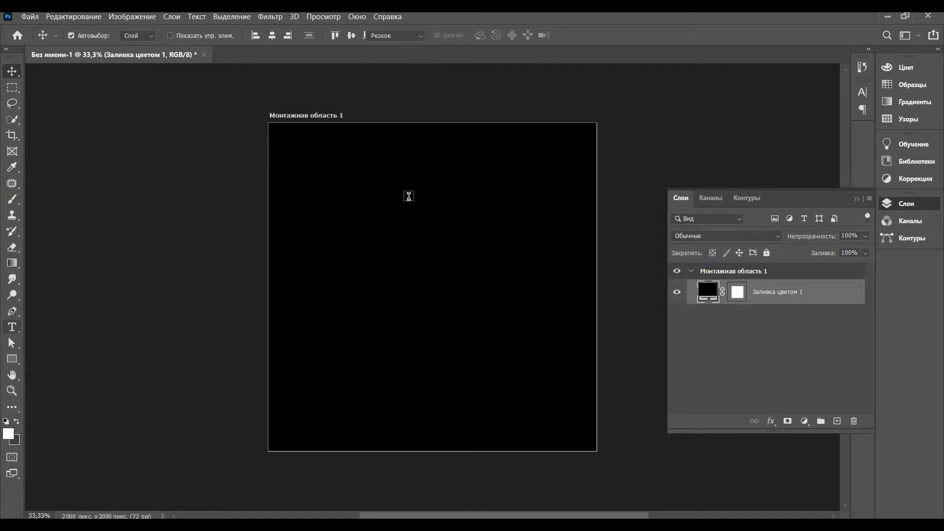
{"action": "left_click", "coordinate": [437, 175]}
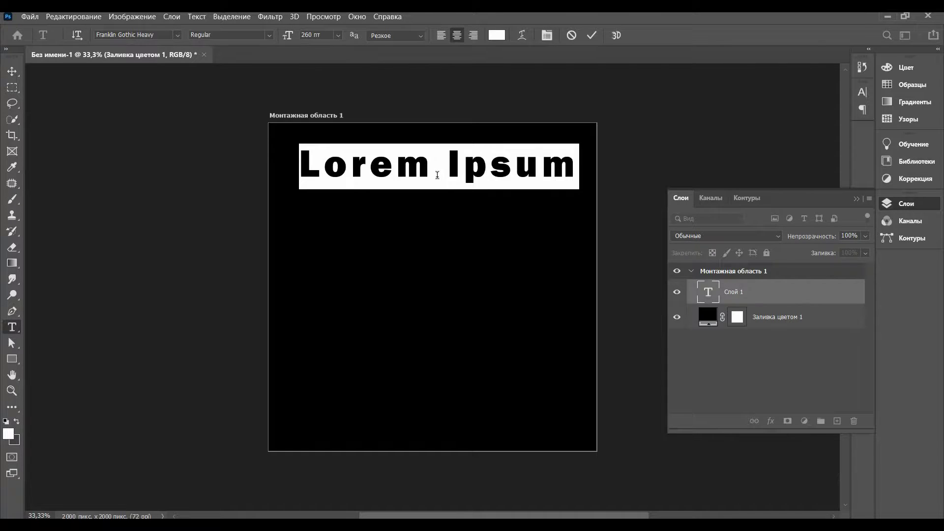
- Replace the placeholder text with ARACHNE, commit it and duplicate the text layer
{"action": "left_click", "coordinate": [437, 175]}
{"action": "key", "text": "ctrl+a"}
{"action": "type", "text": "ARACH"}
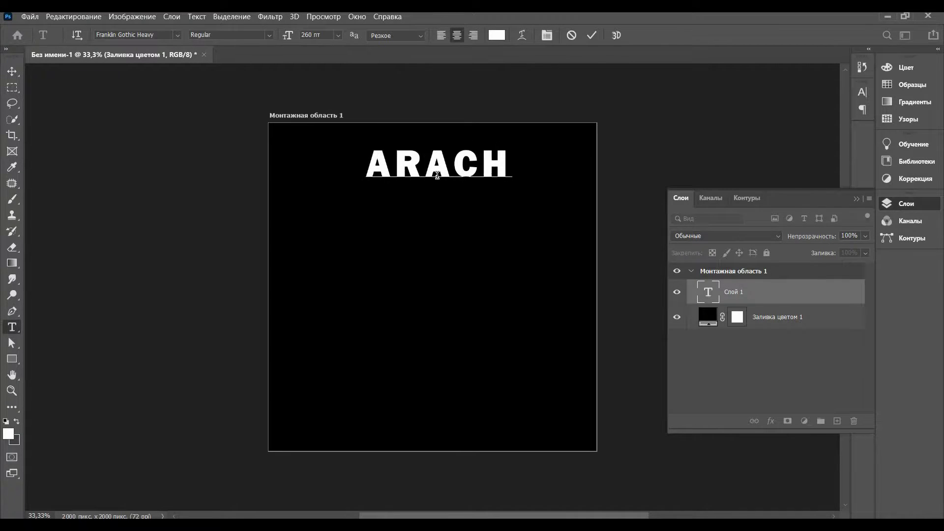
{"action": "type", "text": "NE"}
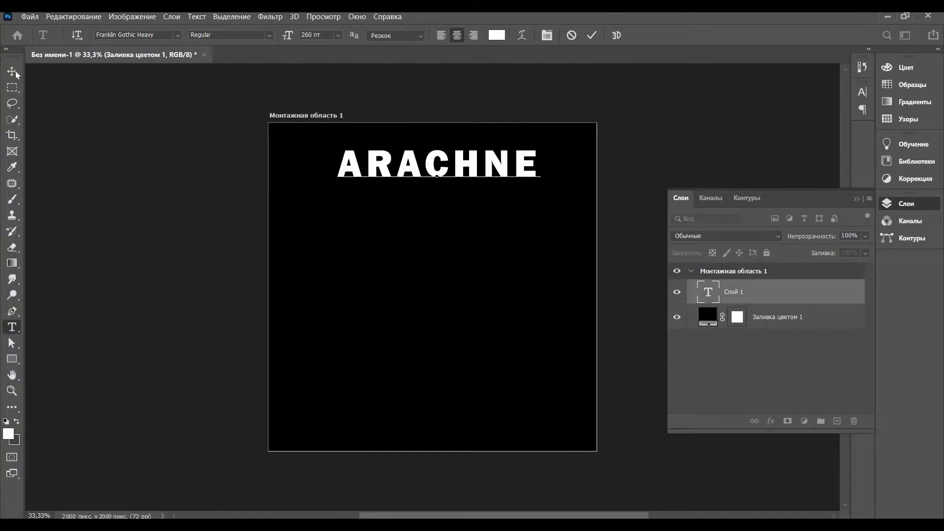
{"action": "key", "text": "ctrl+Return"}
{"action": "key", "text": "v"}
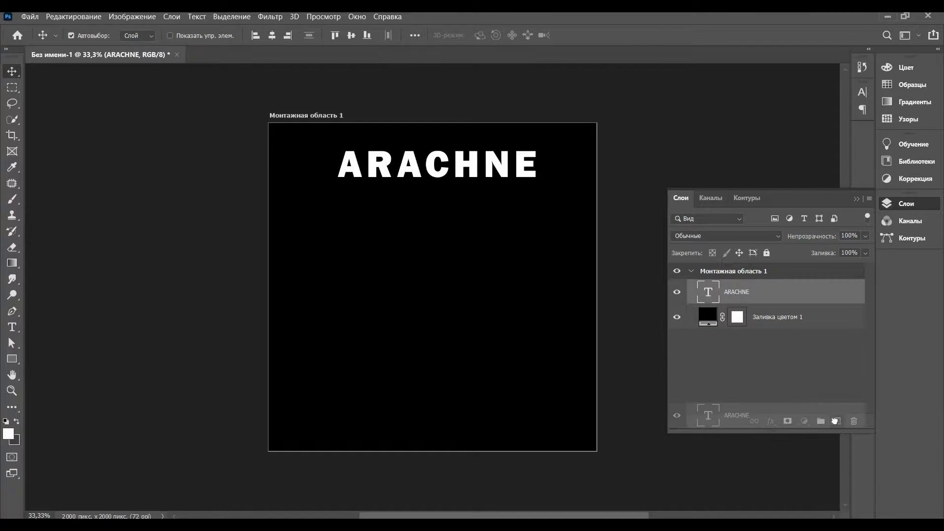
{"action": "key", "text": "ctrl+j"}
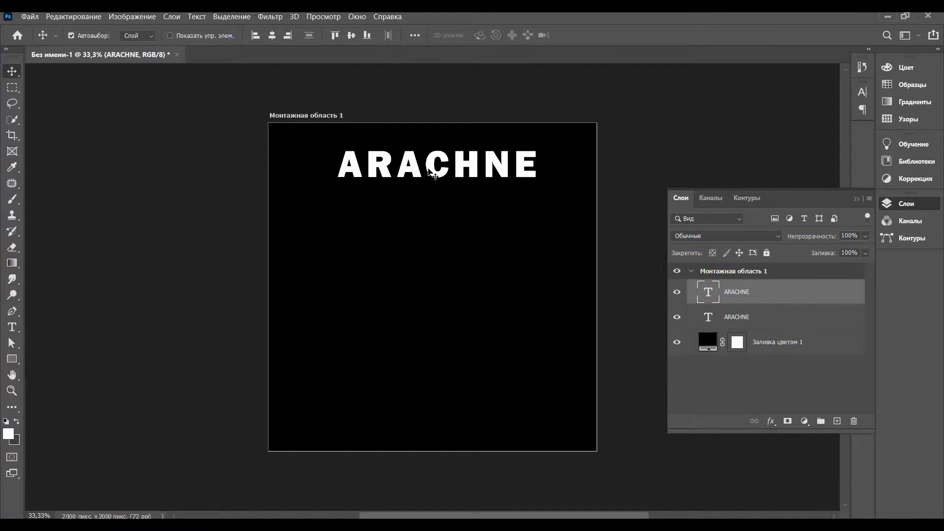
- Centre both ARACHNE copies horizontally and place the copy just below the original
{"action": "left_click", "coordinate": [271, 35]}
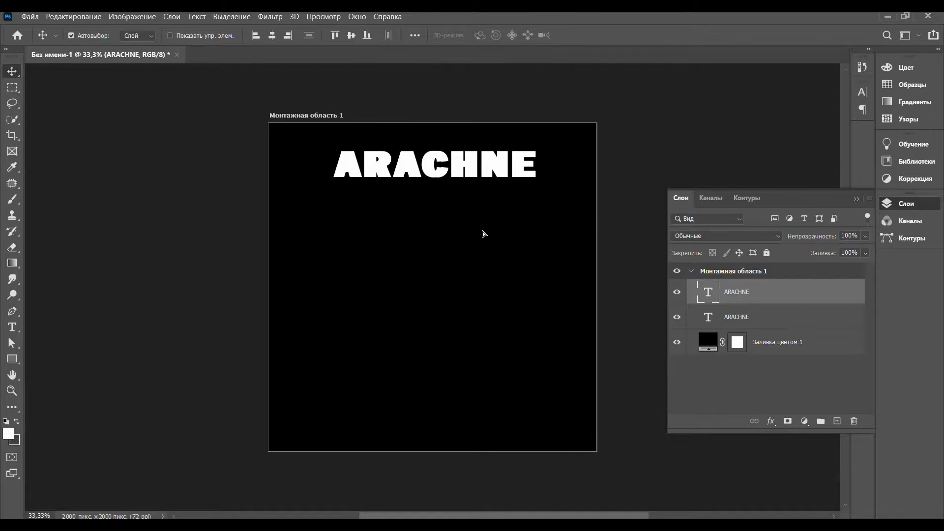
{"action": "left_click_drag", "start_coordinate": [491, 165], "coordinate": [486, 228]}
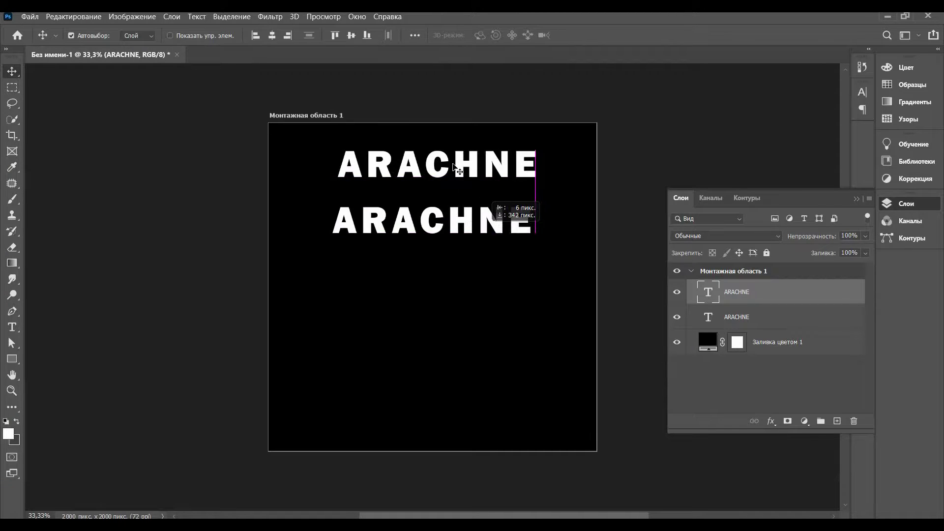
{"action": "left_click", "coordinate": [272, 36]}
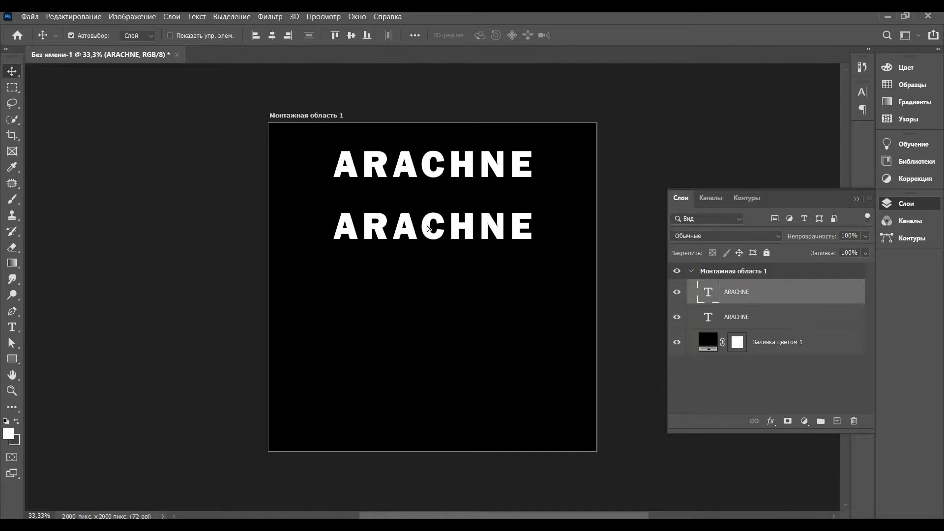
{"action": "mouse_move", "coordinate": [428, 227]}
{"action": "left_mouse_down"}
{"action": "mouse_move", "coordinate": [427, 180]}
{"action": "mouse_move", "coordinate": [429, 227]}
{"action": "left_mouse_up"}
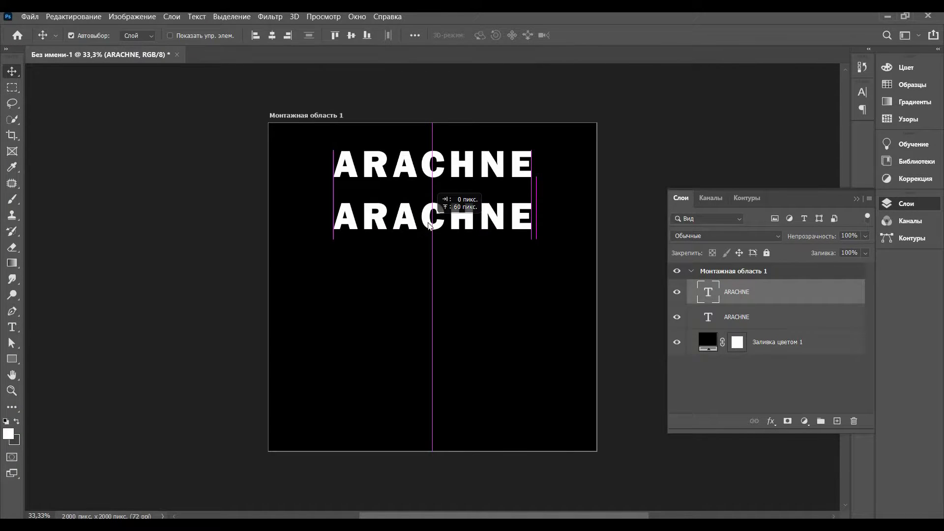
{"action": "left_click_drag", "start_coordinate": [429, 225], "coordinate": [428, 225]}
{"action": "key", "text": "shift+Down"}
{"action": "key", "text": "shift+Down"}
{"action": "key", "text": "shift+Down"}
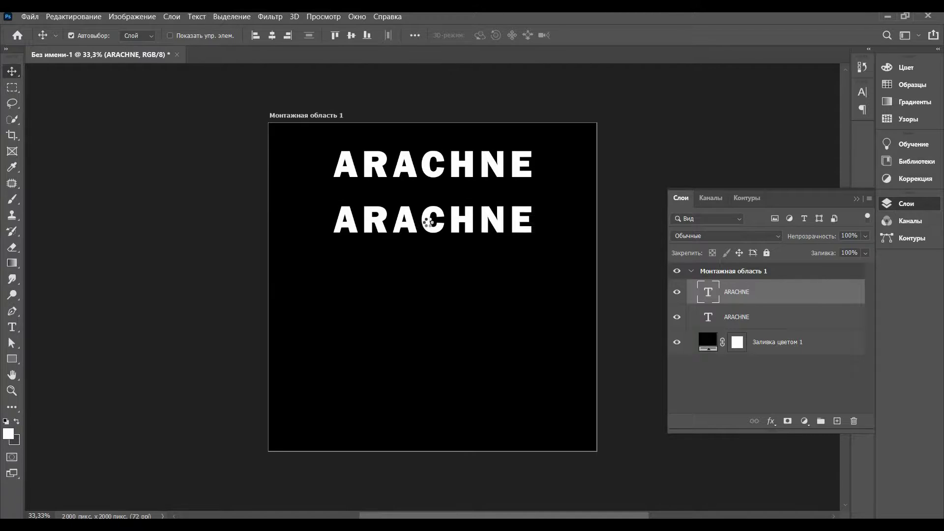
{"action": "key", "text": "shift+Down"}
{"action": "key", "text": "shift+Down"}
{"action": "key", "text": "shift+Down"}
{"action": "key", "text": "shift+Down"}
{"action": "key", "text": "shift+Down"}
{"action": "key", "text": "shift+Down"}
{"action": "key", "text": "shift+Down"}
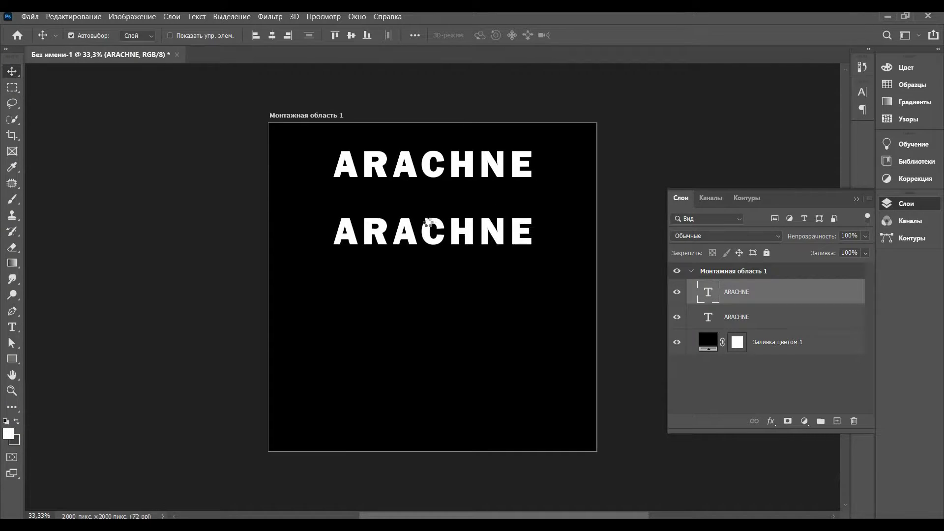
{"action": "key", "text": "shift+Down"}
{"action": "key", "text": "shift+Down"}
{"action": "key", "text": "shift+Down"}
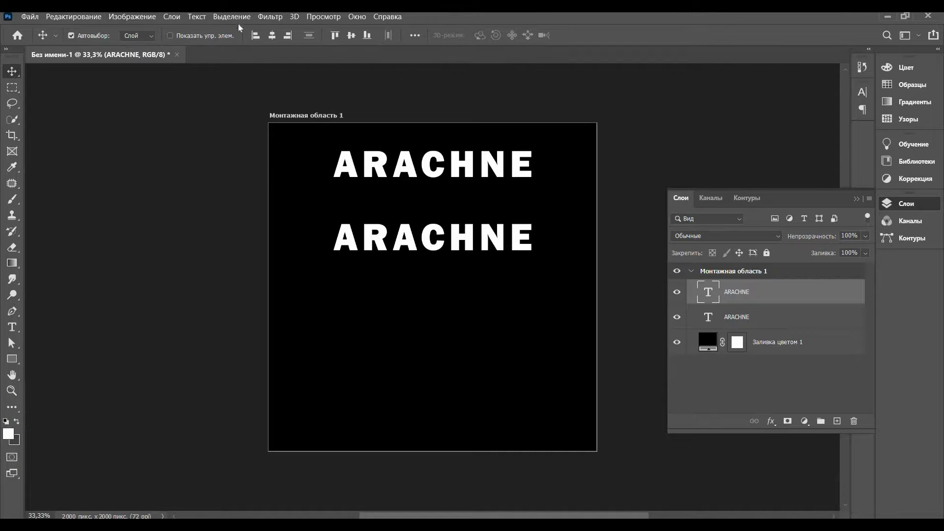
- Convert the lower ARACHNE text to a smart object via the Liquify filter, leaving Liquify unchanged
{"action": "left_click", "coordinate": [270, 20]}
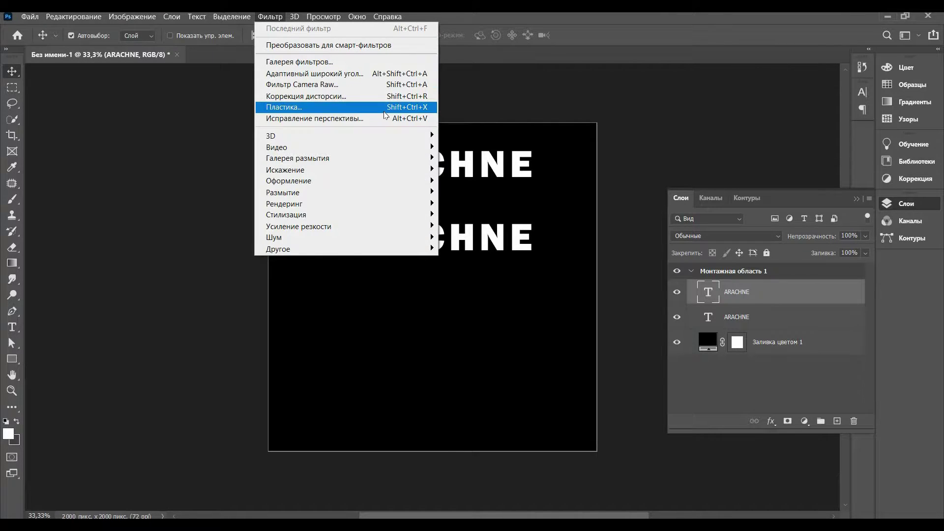
{"action": "left_click", "coordinate": [385, 111]}
{"action": "left_click", "coordinate": [538, 218]}
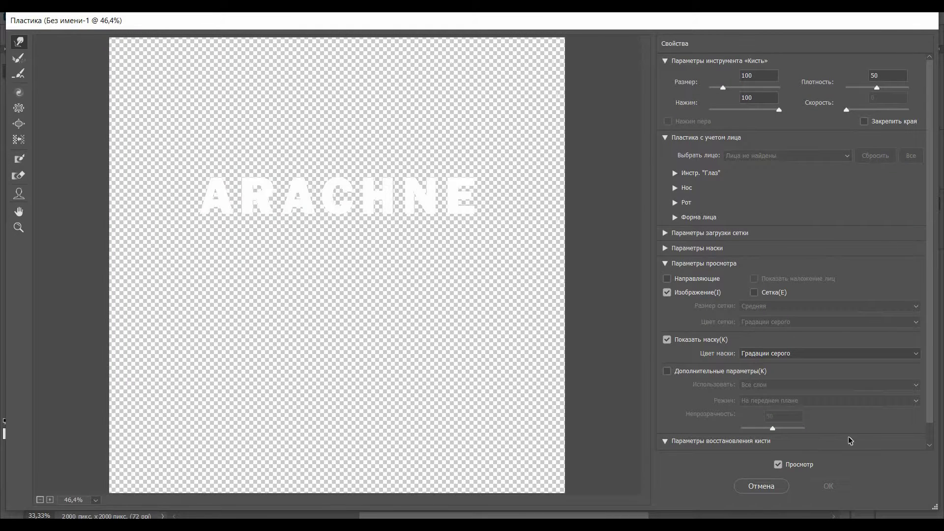
{"action": "left_click", "coordinate": [760, 487]}
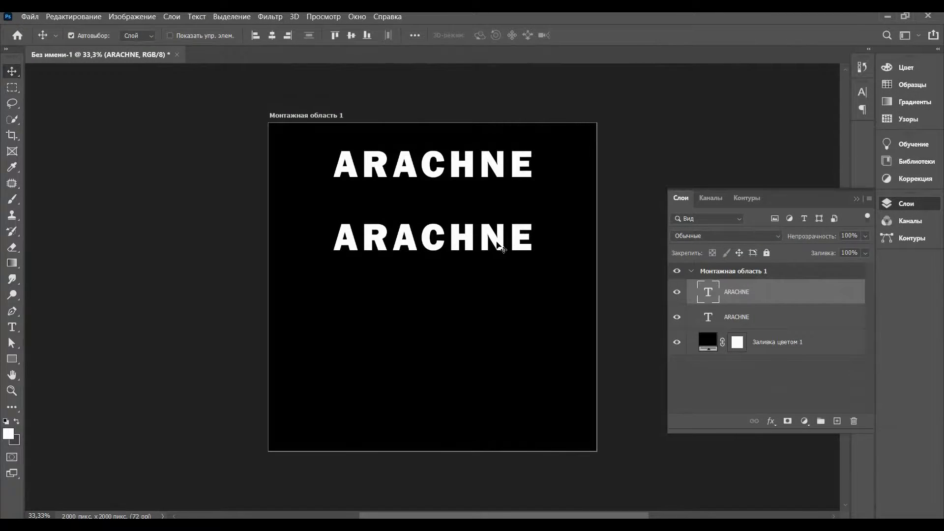
- Smear the ARACHNE text across the whole canvas with a 1336-size Forward Warp brush
{"action": "left_click", "coordinate": [269, 17]}
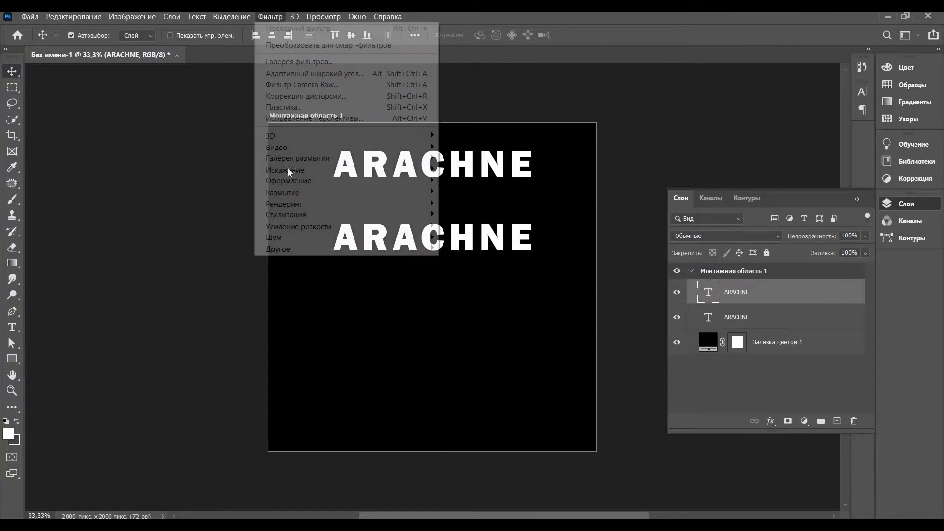
{"action": "key", "text": "Return"}
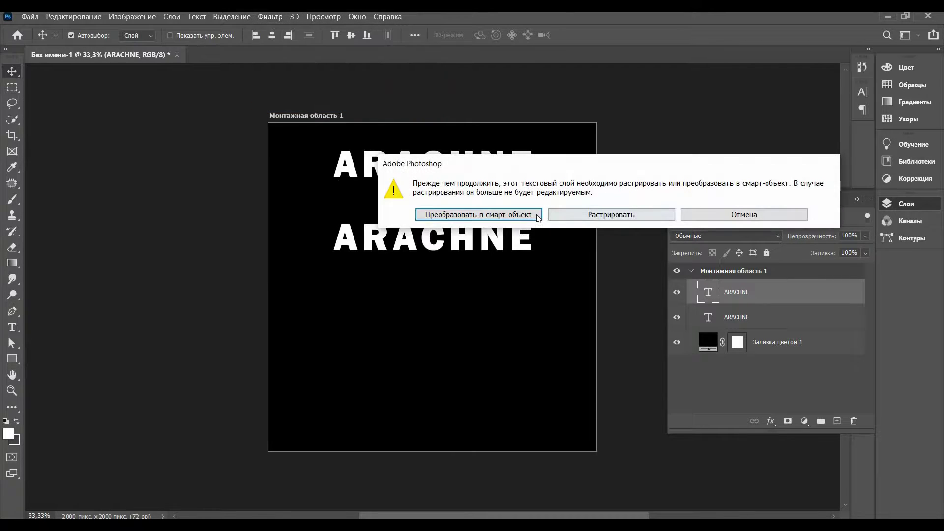
{"action": "left_click", "coordinate": [536, 216]}
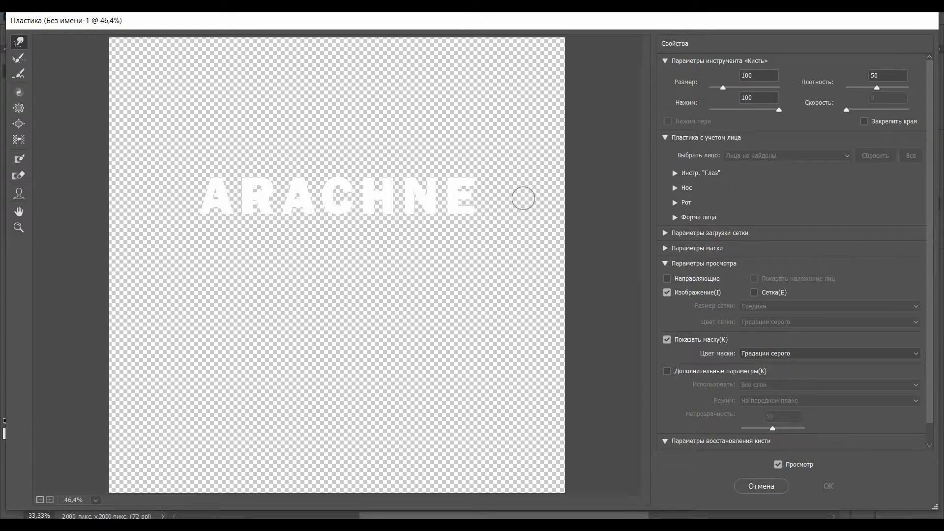
{"action": "left_click", "coordinate": [40, 500]}
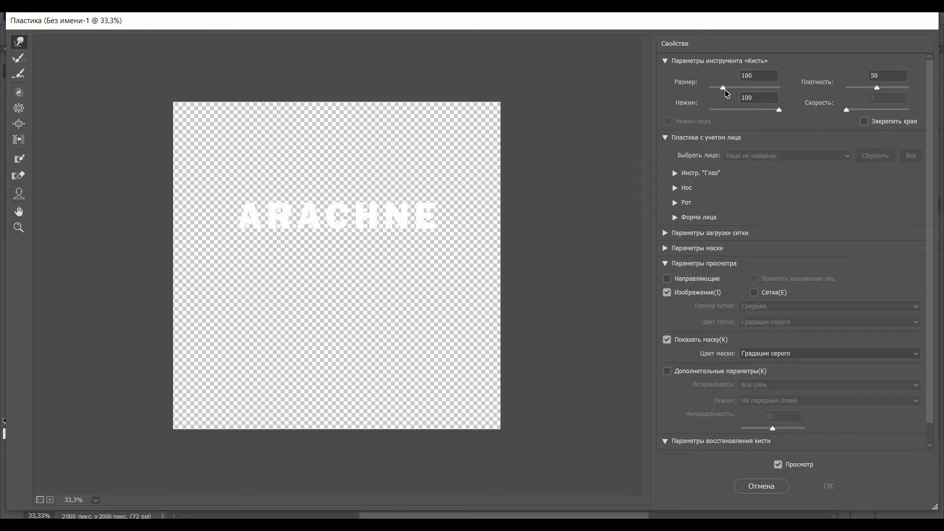
{"action": "left_click_drag", "start_coordinate": [743, 89], "coordinate": [740, 89]}
{"action": "mouse_move", "coordinate": [345, 217]}
{"action": "left_mouse_down"}
{"action": "mouse_move", "coordinate": [341, 511]}
{"action": "mouse_move", "coordinate": [237, 158]}
{"action": "mouse_move", "coordinate": [293, 316]}
{"action": "mouse_move", "coordinate": [207, 421]}
{"action": "mouse_move", "coordinate": [463, 390]}
{"action": "mouse_move", "coordinate": [432, 412]}
{"action": "mouse_move", "coordinate": [411, 396]}
{"action": "mouse_move", "coordinate": [445, 369]}
{"action": "mouse_move", "coordinate": [338, 177]}
{"action": "mouse_move", "coordinate": [469, 150]}
{"action": "mouse_move", "coordinate": [362, 95]}
{"action": "mouse_move", "coordinate": [278, 232]}
{"action": "mouse_move", "coordinate": [274, 201]}
{"action": "mouse_move", "coordinate": [237, 198]}
{"action": "mouse_move", "coordinate": [273, 86]}
{"action": "mouse_move", "coordinate": [295, 192]}
{"action": "mouse_move", "coordinate": [305, 182]}
{"action": "mouse_move", "coordinate": [312, 245]}
{"action": "mouse_move", "coordinate": [411, 405]}
{"action": "mouse_move", "coordinate": [272, 295]}
{"action": "mouse_move", "coordinate": [415, 407]}
{"action": "mouse_move", "coordinate": [389, 275]}
{"action": "mouse_move", "coordinate": [320, 290]}
{"action": "left_mouse_up"}
- Apply the Liquify warp and commit a Free Transform on the lower ARACHNE copy
{"action": "left_click", "coordinate": [829, 486]}
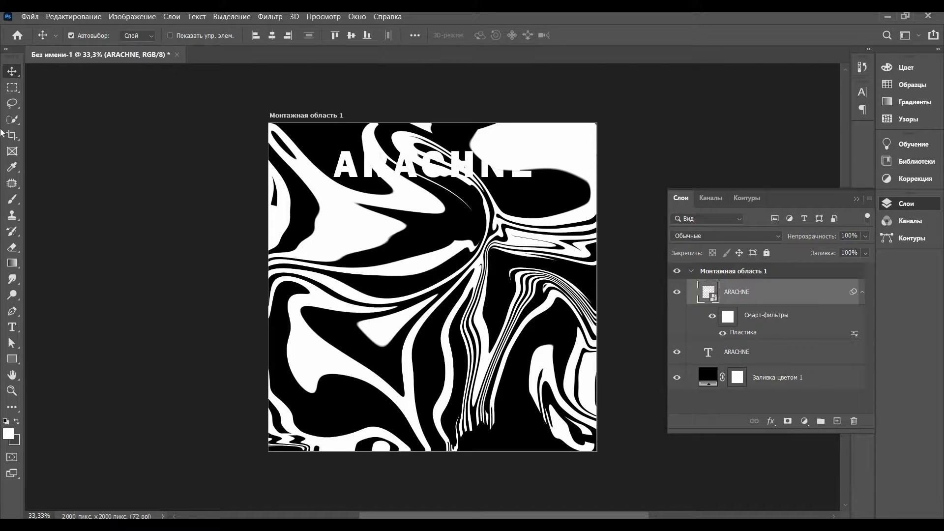
{"action": "key", "text": "ctrl+t"}
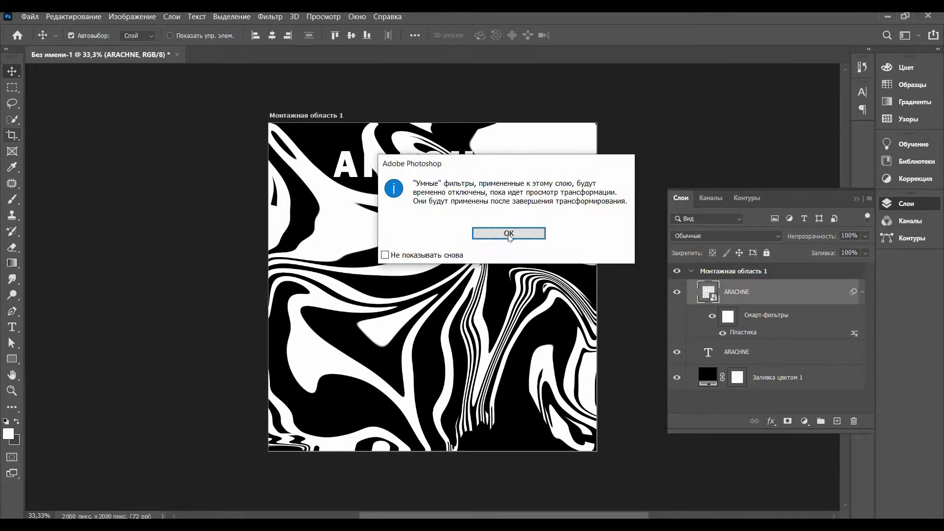
{"action": "key", "text": "Return"}
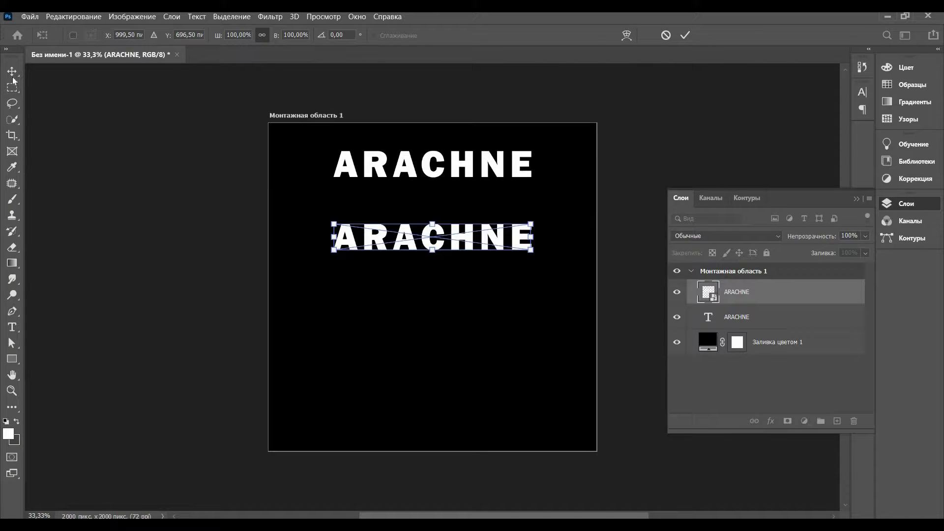
{"action": "key", "text": "Return"}
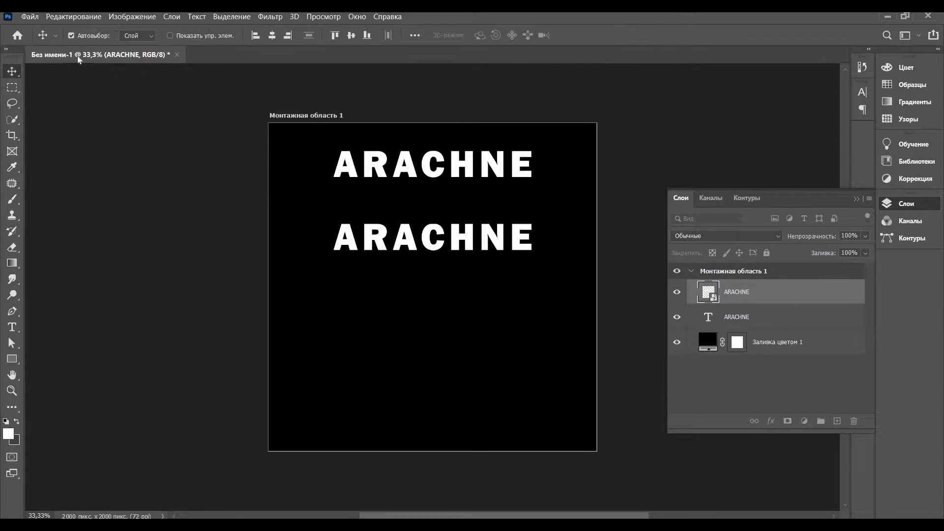
- Move the liquify swirl back up over the title, cancelling a trial resize
{"action": "left_click", "coordinate": [73, 16]}
{"action": "left_click", "coordinate": [486, 263]}
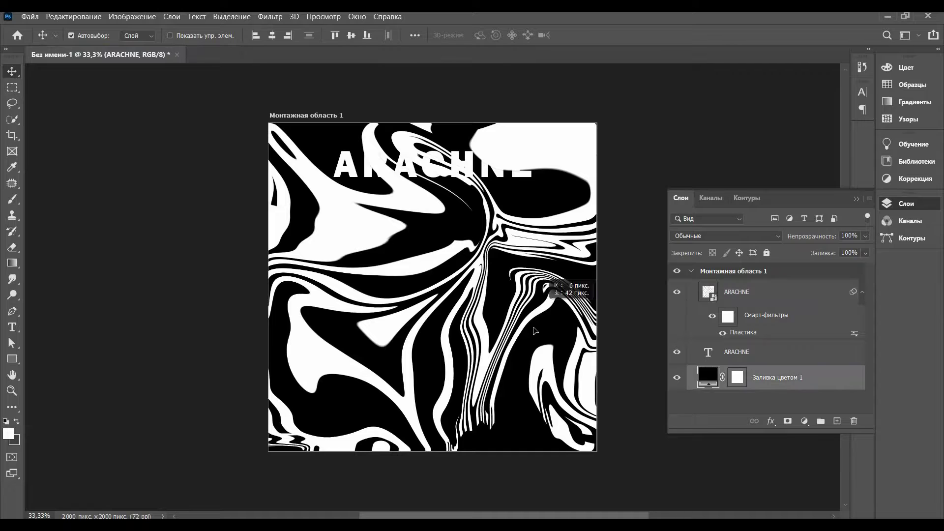
{"action": "mouse_move", "coordinate": [540, 308]}
{"action": "left_mouse_down"}
{"action": "mouse_move", "coordinate": [524, 389]}
{"action": "mouse_move", "coordinate": [539, 374]}
{"action": "left_mouse_up"}
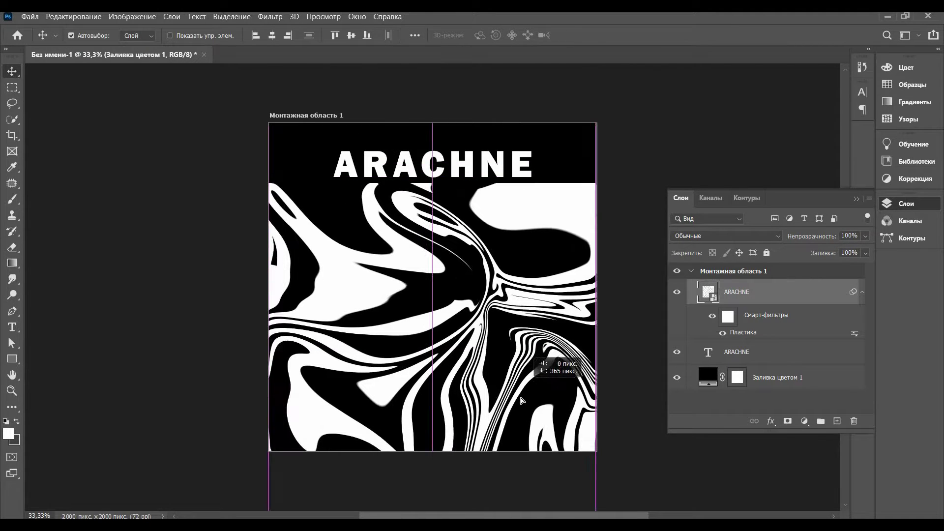
{"action": "key", "text": "ctrl+t"}
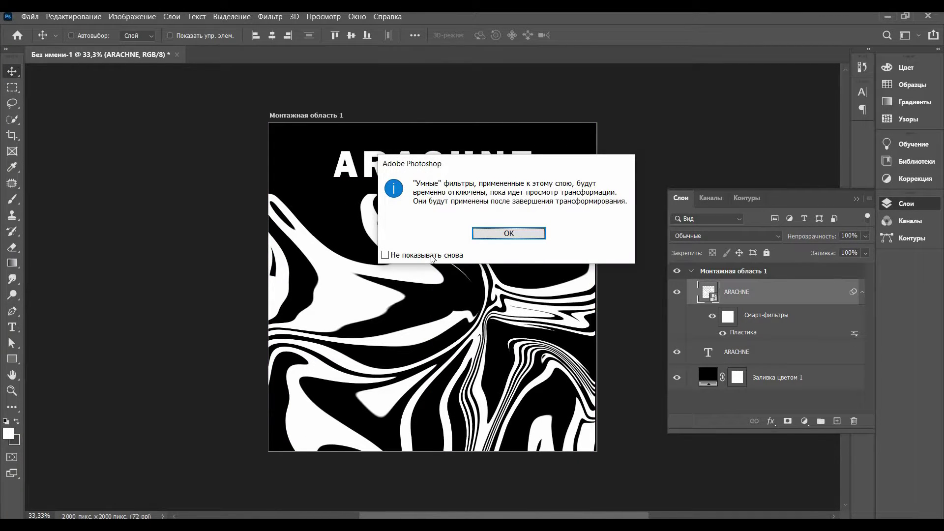
{"action": "left_click", "coordinate": [527, 231]}
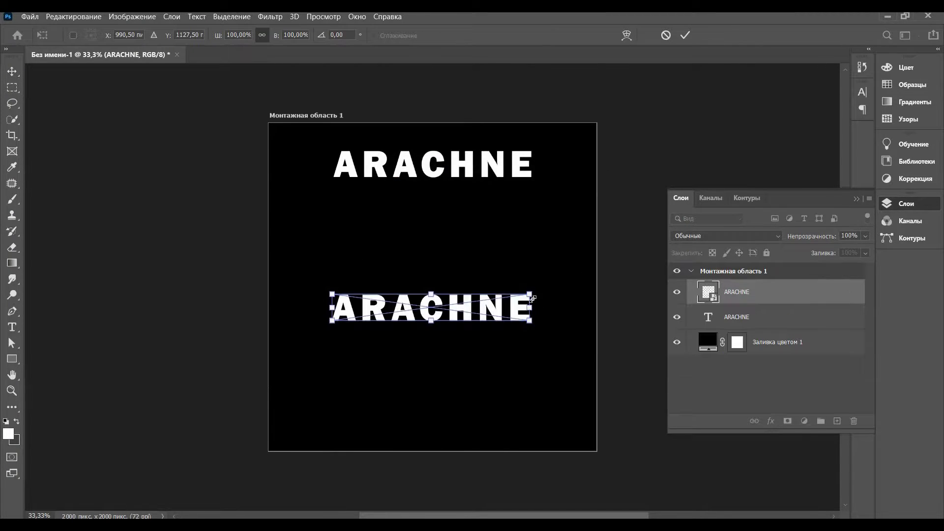
{"action": "left_click_drag", "start_coordinate": [497, 305], "coordinate": [454, 303]}
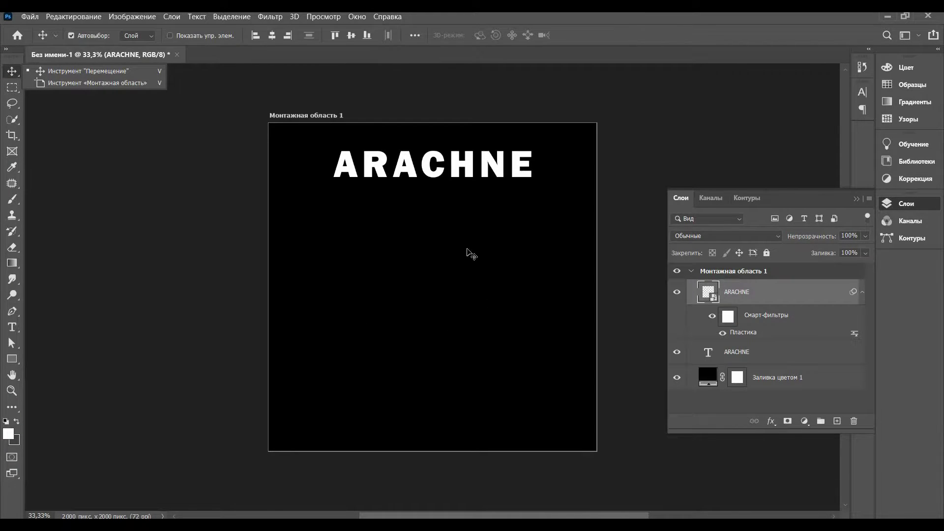
{"action": "left_click", "coordinate": [468, 250]}
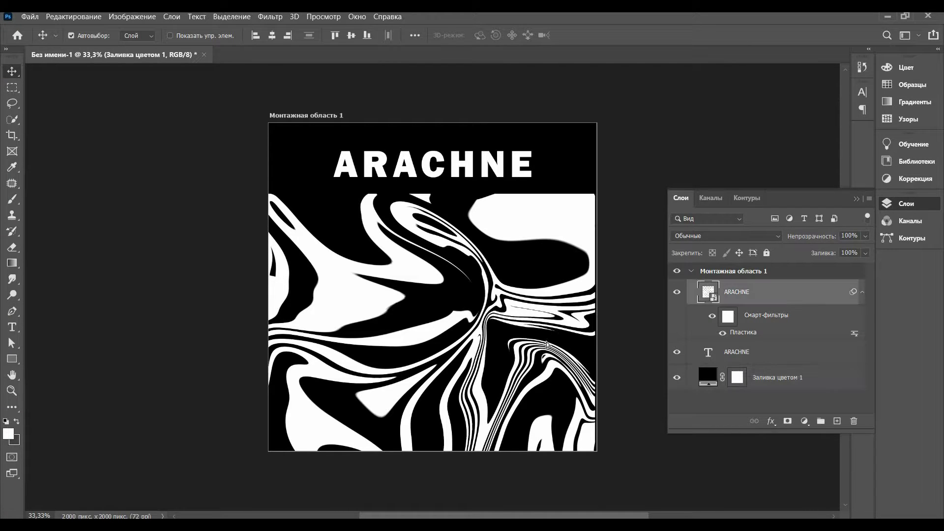
{"action": "mouse_move", "coordinate": [517, 295]}
{"action": "left_mouse_down"}
{"action": "mouse_move", "coordinate": [535, 401]}
{"action": "mouse_move", "coordinate": [543, 249]}
{"action": "left_mouse_up"}
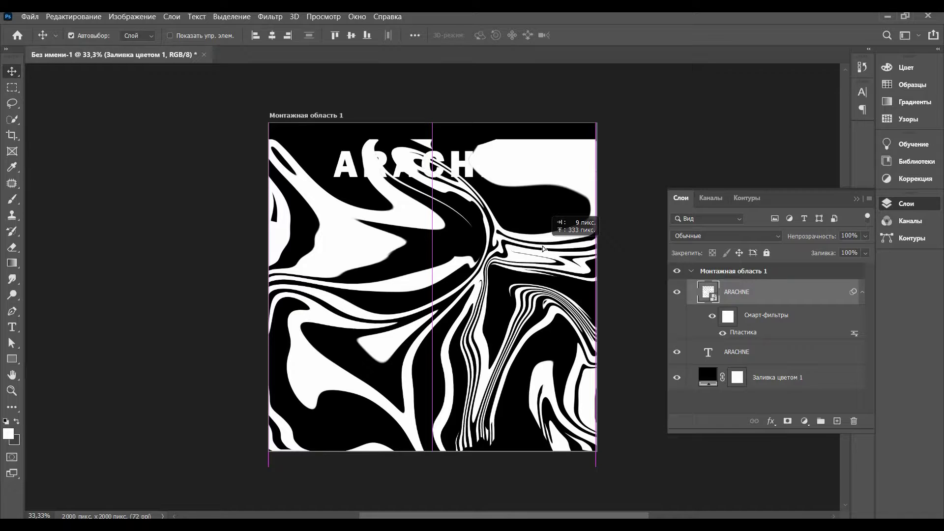
{"action": "left_click_drag", "start_coordinate": [656, 267], "coordinate": [659, 268]}
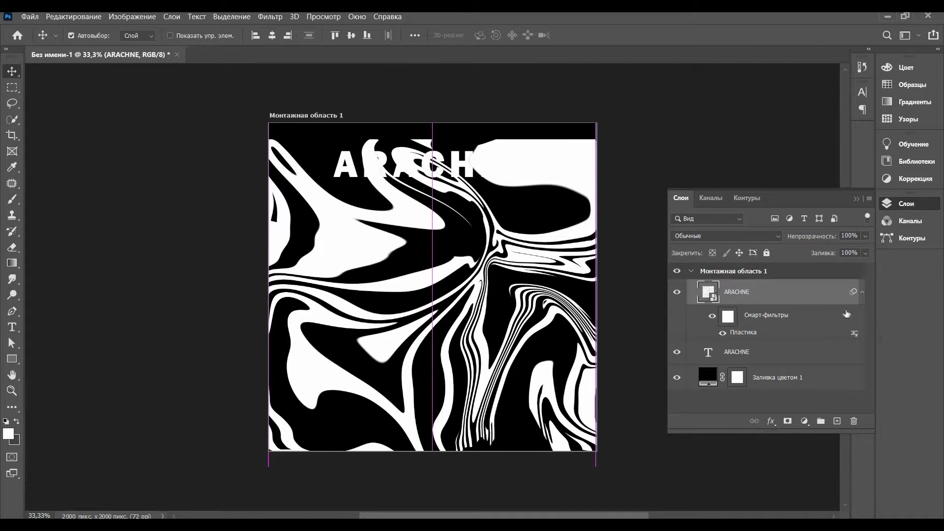
- Duplicate the swirl layer and bring up the prompt to delete the copy
{"action": "right_click", "coordinate": [753, 291]}
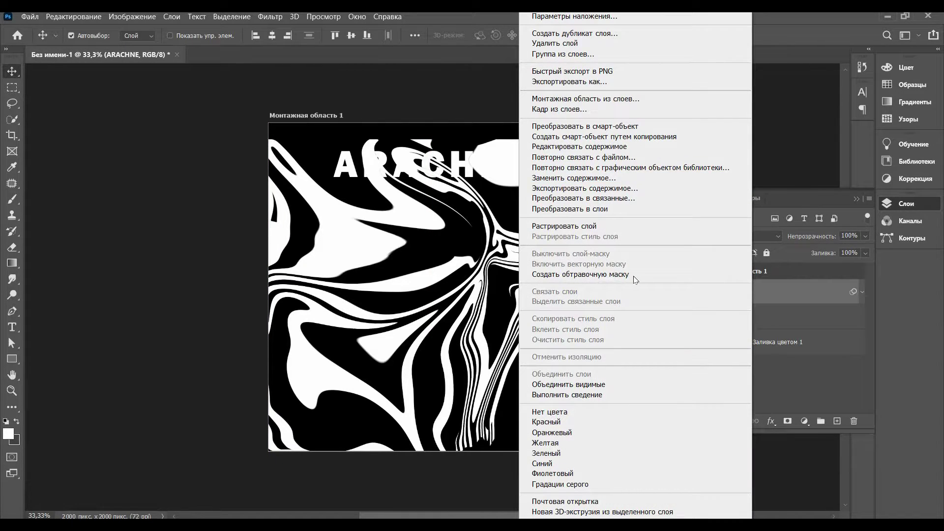
{"action": "left_click", "coordinate": [833, 401]}
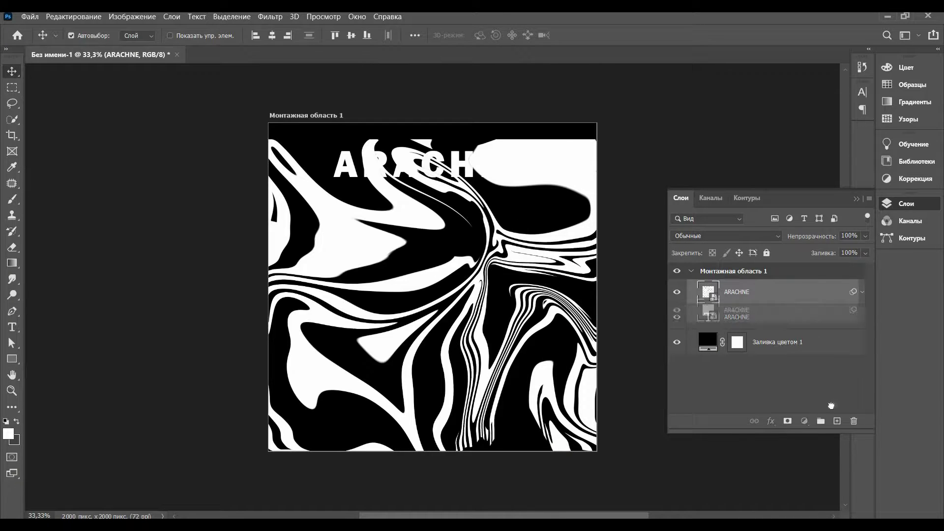
{"action": "left_click_drag", "start_coordinate": [796, 292], "coordinate": [837, 421]}
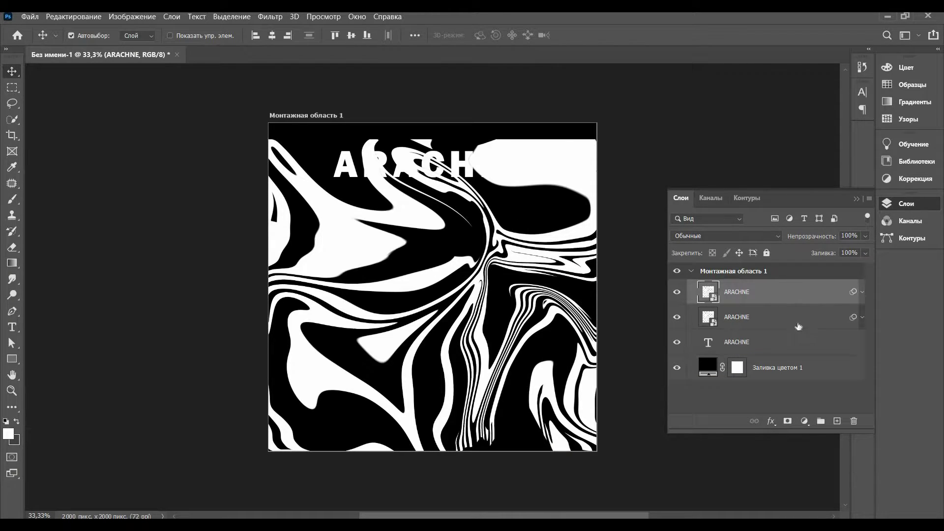
{"action": "left_click", "coordinate": [798, 327]}
- Confirm deletion of the duplicate swirl layer
{"action": "left_click", "coordinate": [853, 421]}
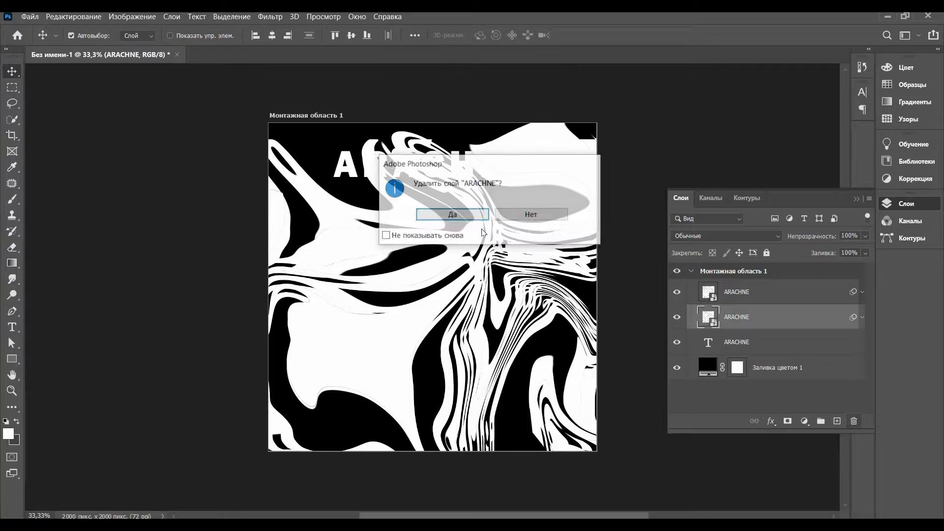
{"action": "left_click", "coordinate": [482, 215]}
{"action": "key", "text": "ctrl+t"}
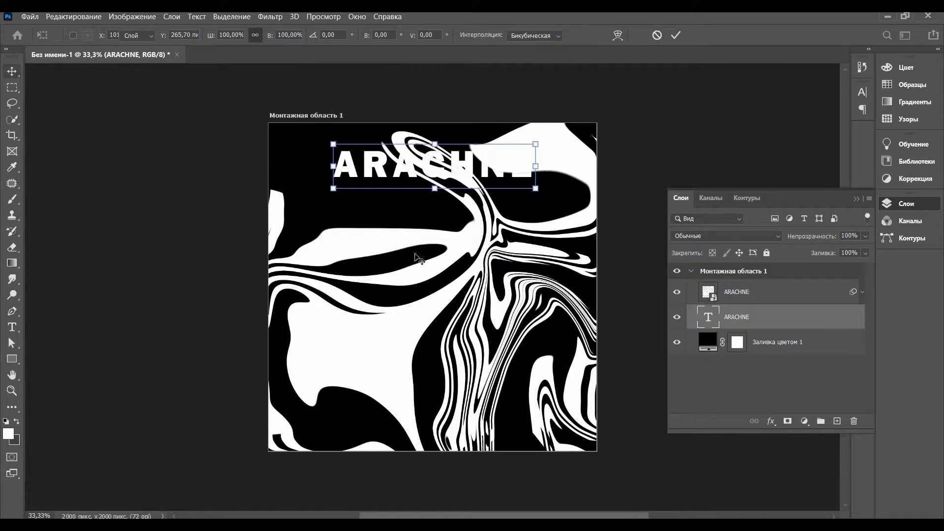
{"action": "key", "text": "Escape"}
- Scale the remaining swirl smart object to 81.37% and reposition it on the artboard
{"action": "key", "text": "alt+bracketright"}
{"action": "key", "text": "ctrl+t"}
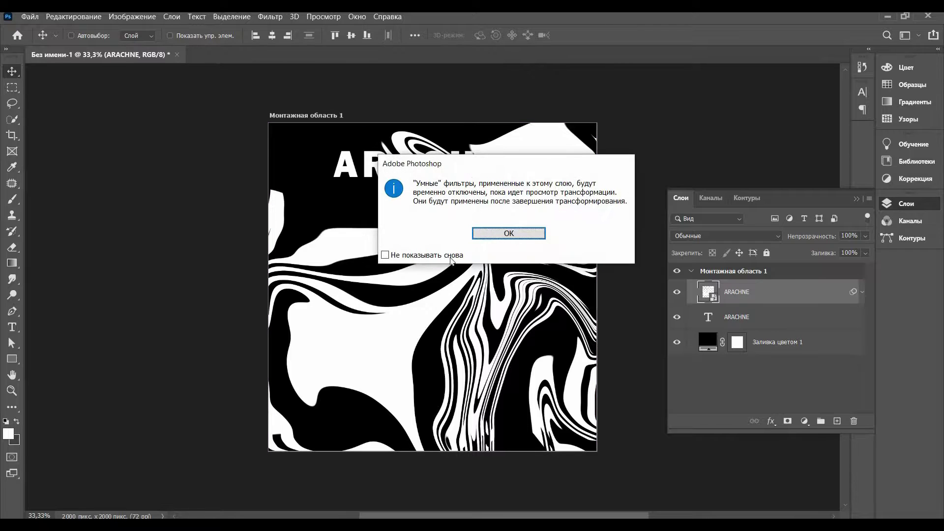
{"action": "left_click", "coordinate": [501, 236]}
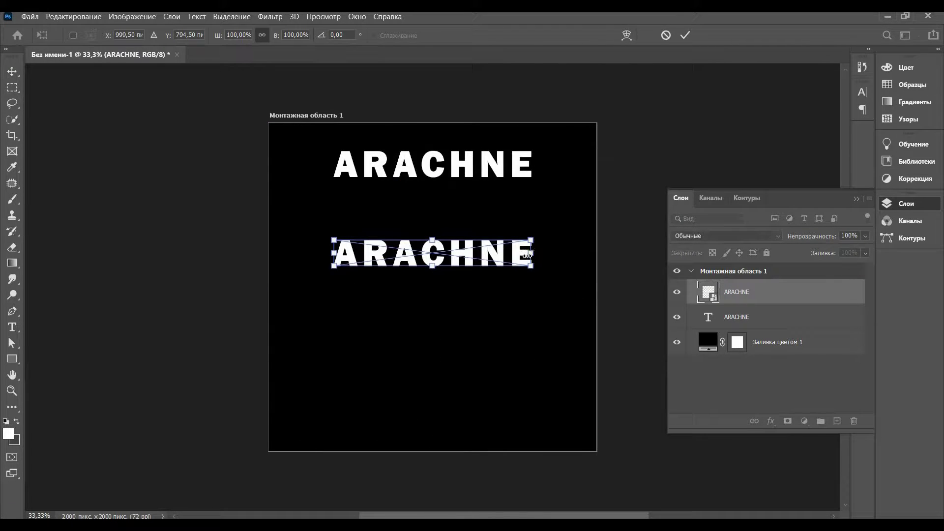
{"action": "left_click_drag", "start_coordinate": [527, 255], "coordinate": [496, 256]}
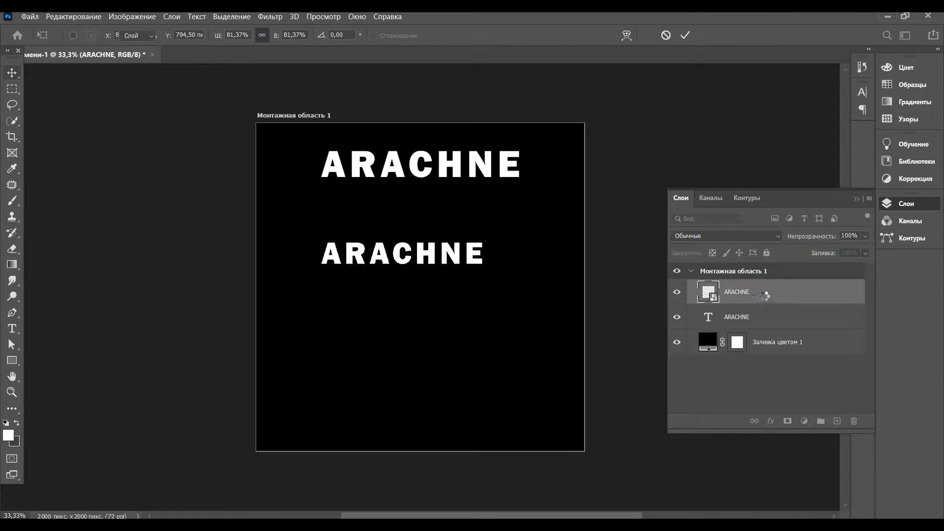
{"action": "mouse_move", "coordinate": [424, 346]}
{"action": "left_mouse_down"}
{"action": "mouse_move", "coordinate": [396, 285]}
{"action": "mouse_move", "coordinate": [381, 305]}
{"action": "mouse_move", "coordinate": [397, 302]}
{"action": "mouse_move", "coordinate": [403, 285]}
{"action": "mouse_move", "coordinate": [457, 274]}
{"action": "mouse_move", "coordinate": [422, 274]}
{"action": "left_mouse_up"}
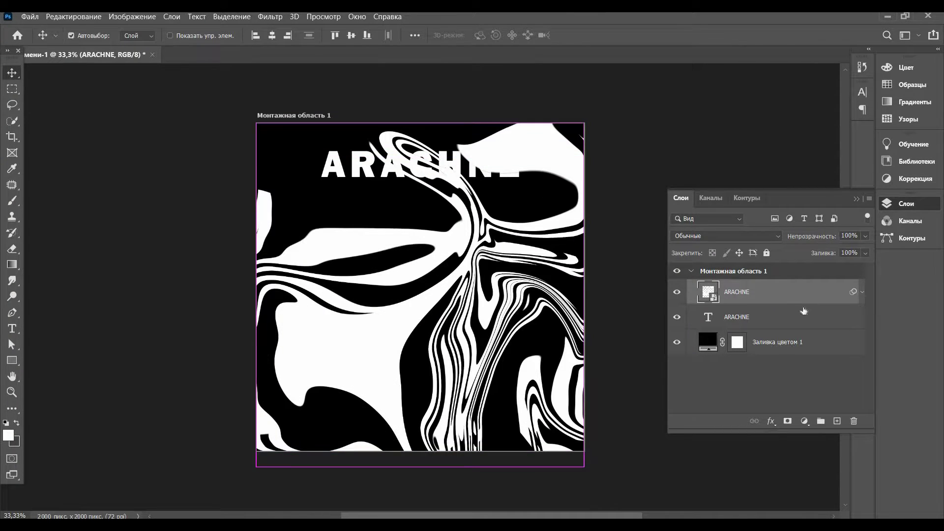
- Convert the swirl into a new smart object and shrink it toward the artboard centre
{"action": "right_click", "coordinate": [759, 293]}
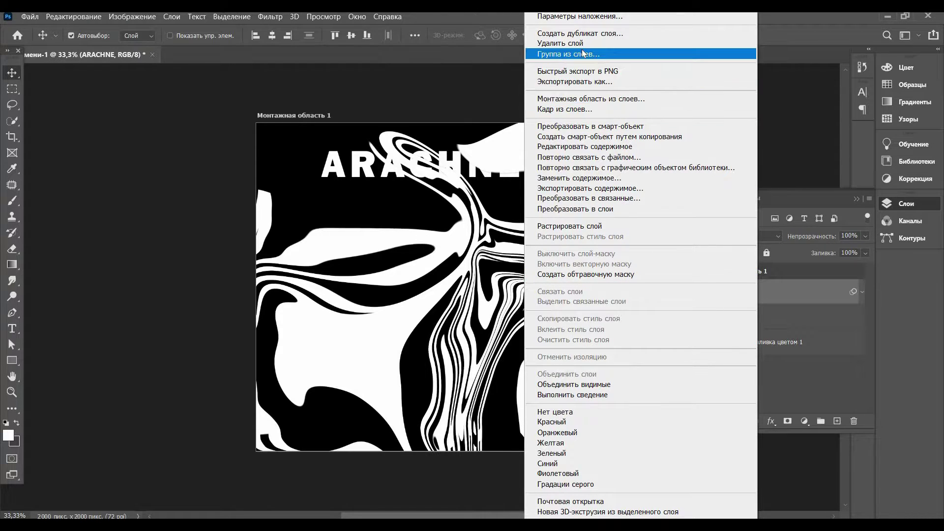
{"action": "left_click", "coordinate": [569, 127]}
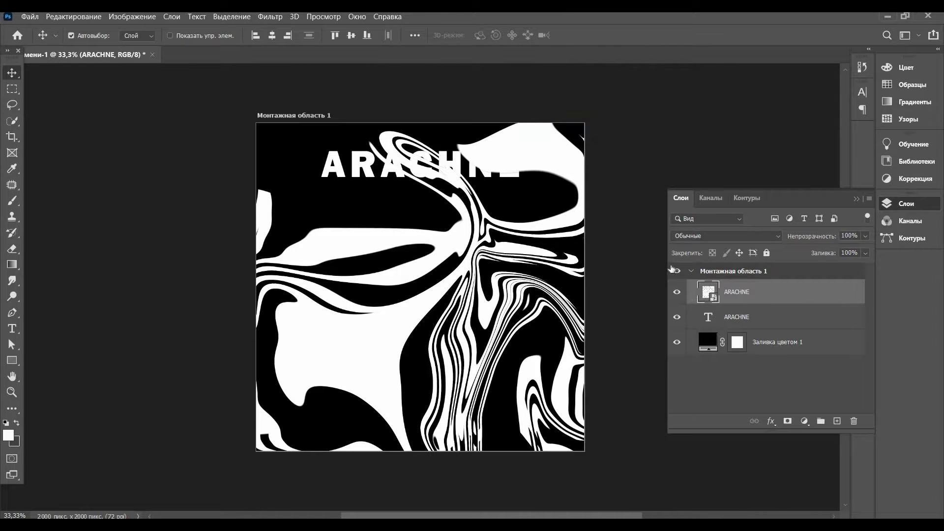
{"action": "key", "text": "ctrl+t"}
{"action": "left_click_drag", "start_coordinate": [584, 123], "coordinate": [439, 266]}
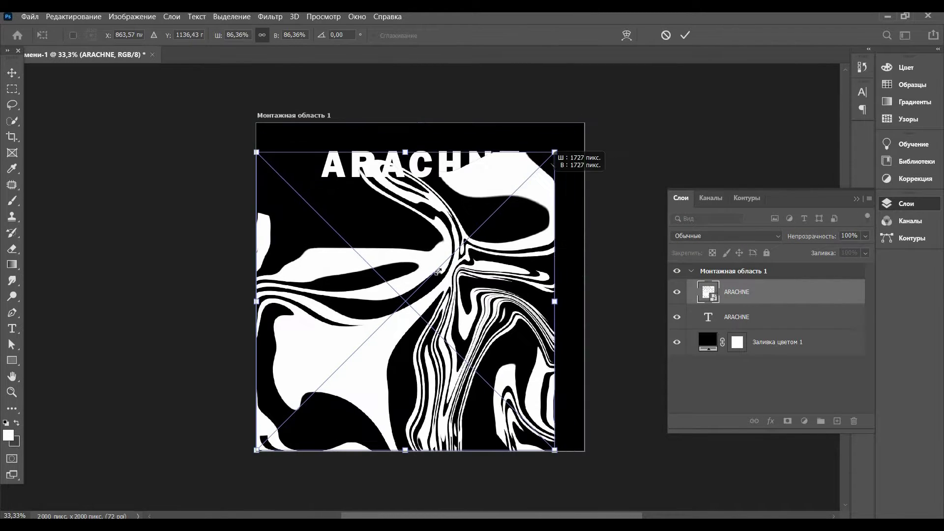
{"action": "left_click_drag", "start_coordinate": [351, 348], "coordinate": [429, 275]}
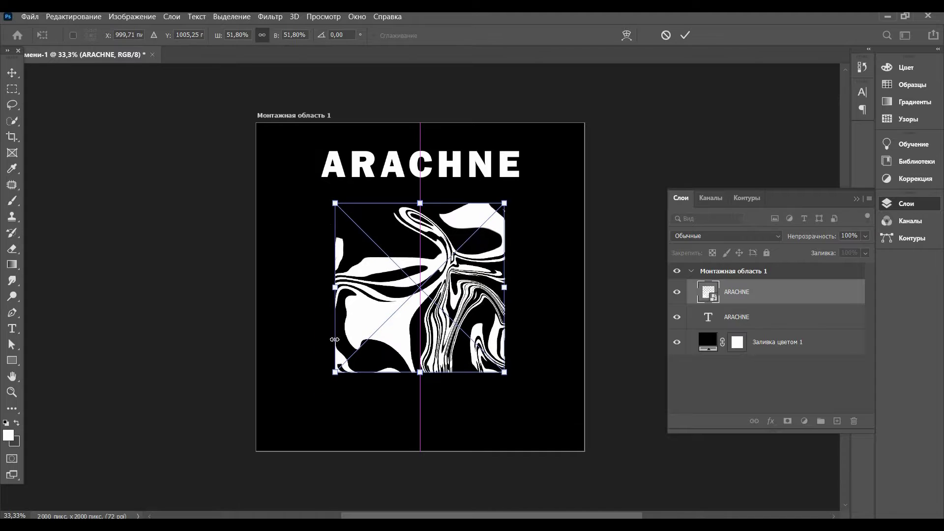
- Rotate the swirl -90°, scale it to about 65% and place it below the ARACHNE title
{"action": "left_click_drag", "start_coordinate": [329, 382], "coordinate": [511, 379]}
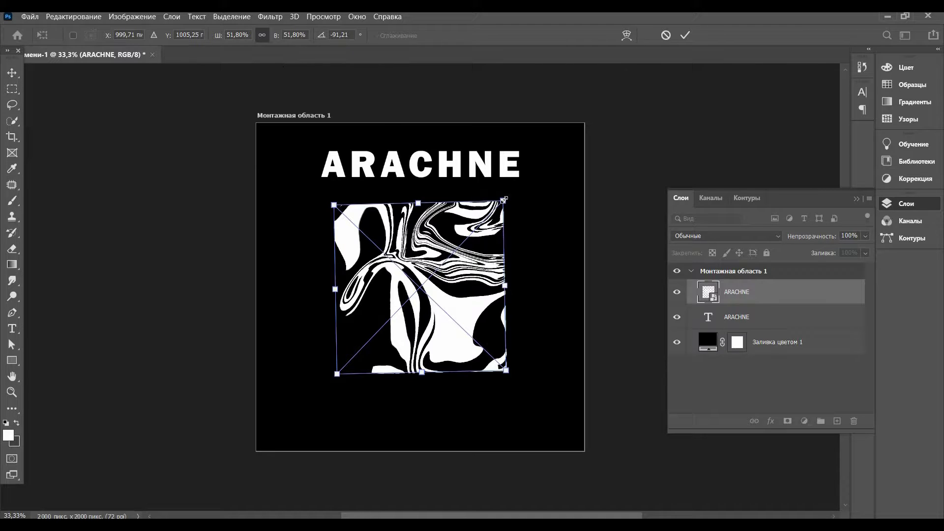
{"action": "left_click_drag", "start_coordinate": [506, 198], "coordinate": [545, 158]}
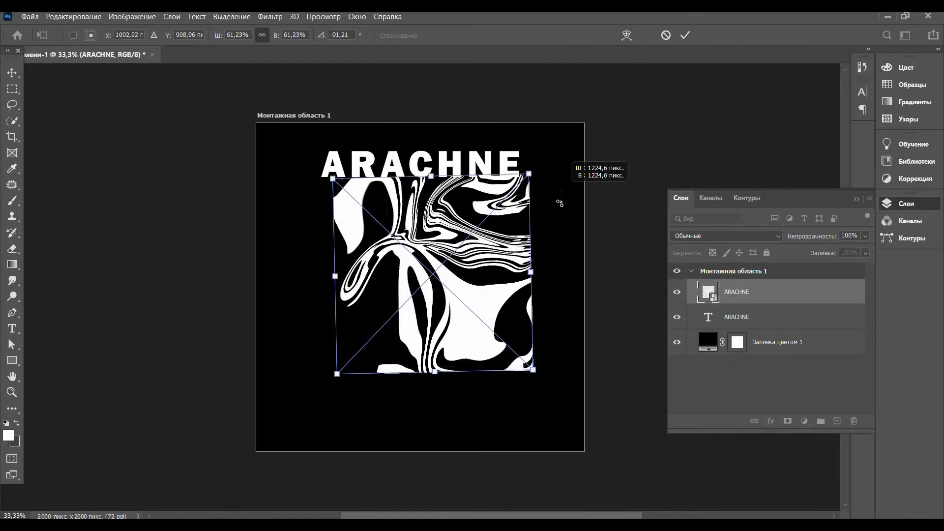
{"action": "left_click_drag", "start_coordinate": [558, 376], "coordinate": [557, 380]}
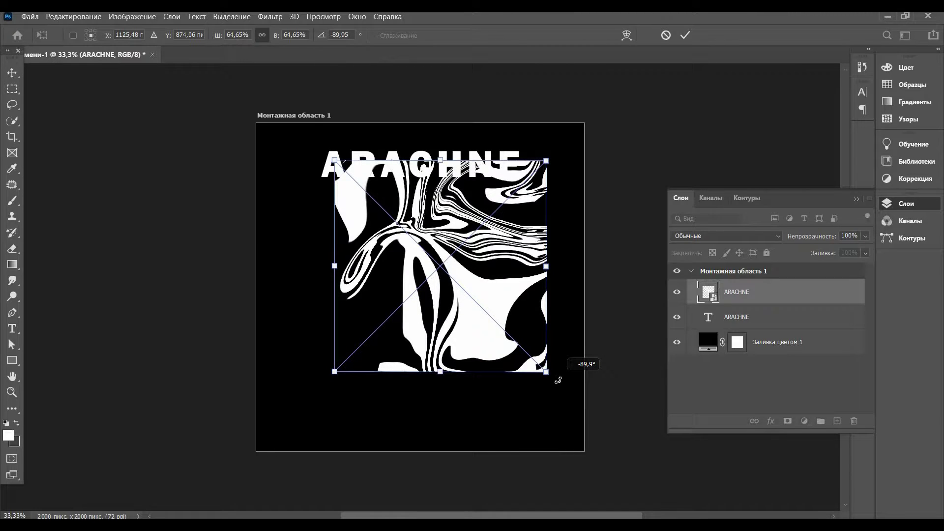
{"action": "left_click_drag", "start_coordinate": [558, 380], "coordinate": [558, 379]}
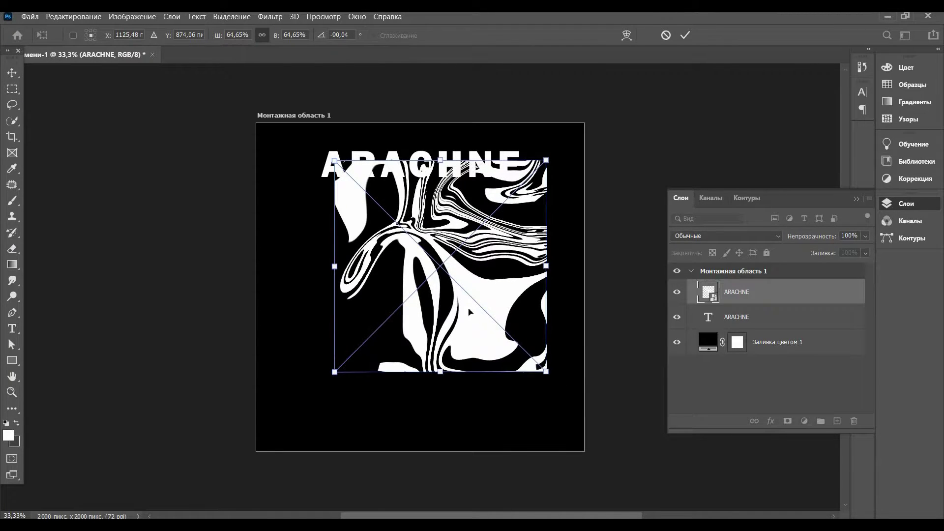
{"action": "left_click_drag", "start_coordinate": [469, 311], "coordinate": [451, 346]}
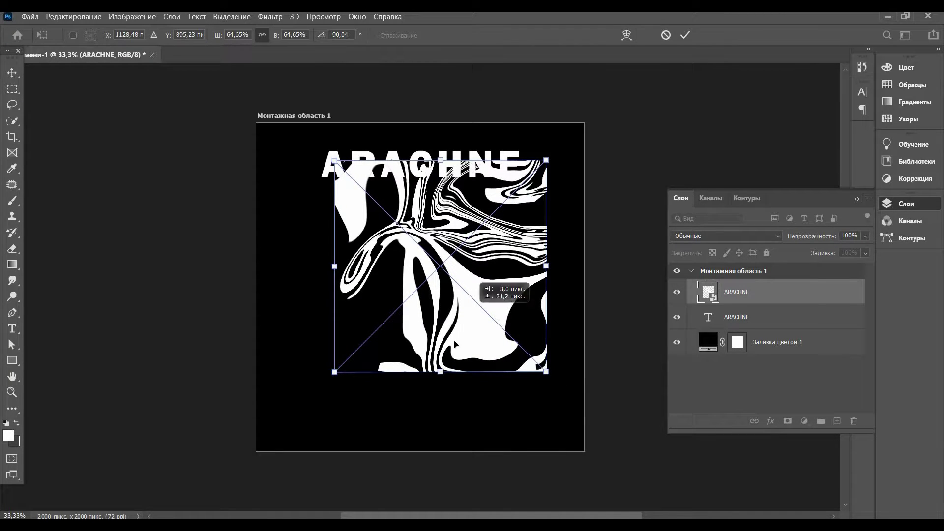
{"action": "left_click", "coordinate": [13, 77]}
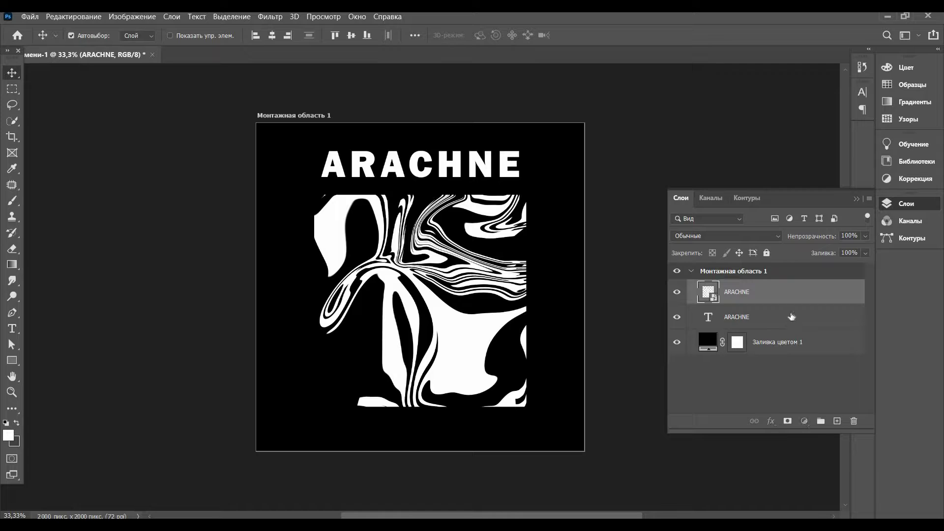
- Nudge the ARACHNE title and swirl down together
{"action": "left_click", "coordinate": [793, 317], "text": "shift"}
{"action": "key", "text": "Down"}
{"action": "key", "text": "Down"}
{"action": "key", "text": "Down"}
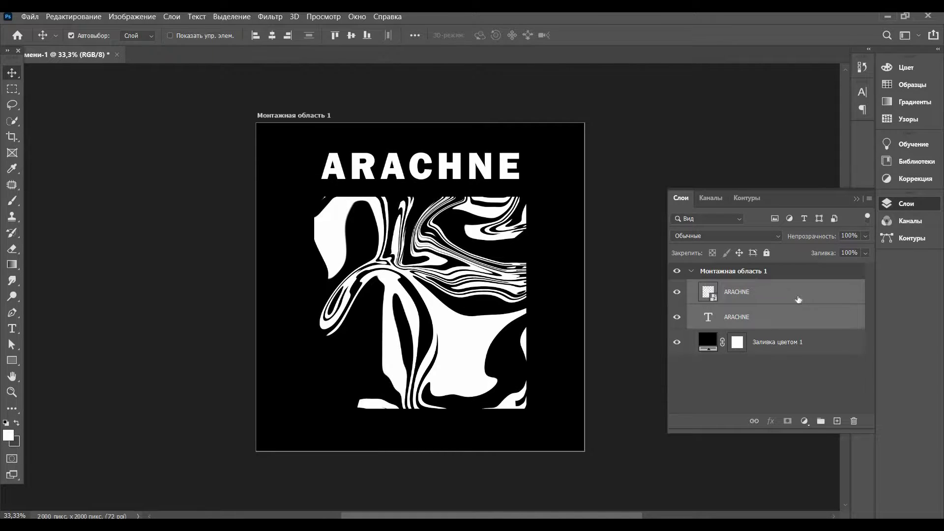
{"action": "key", "text": "Down"}
{"action": "key", "text": "Down"}
{"action": "key", "text": "Down"}
{"action": "key", "text": "Down"}
{"action": "key", "text": "Down"}
{"action": "key", "text": "Down"}
{"action": "key", "text": "Down"}
{"action": "key", "text": "Down"}
{"action": "key", "text": "Down"}
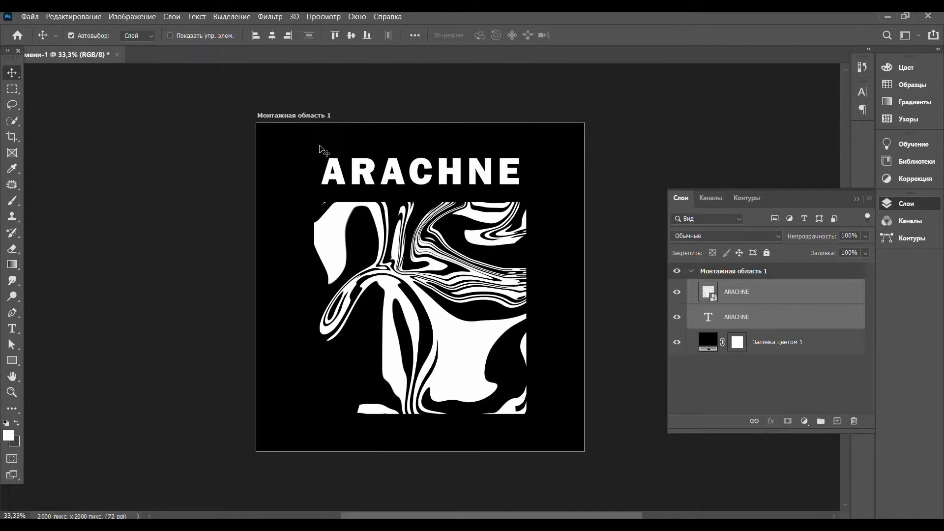
- Add a text line reading post//0000 above ARACHNE and select it
{"action": "left_click", "coordinate": [12, 332]}
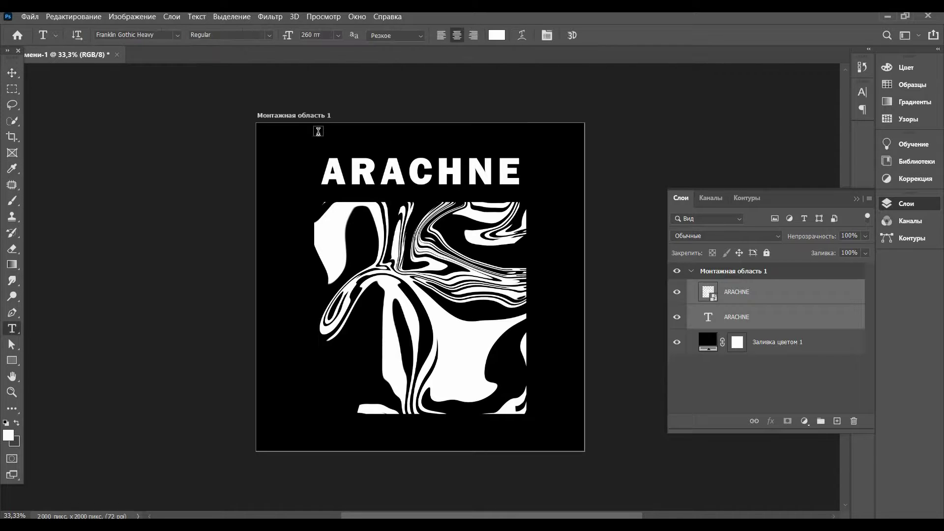
{"action": "left_click", "coordinate": [318, 131]}
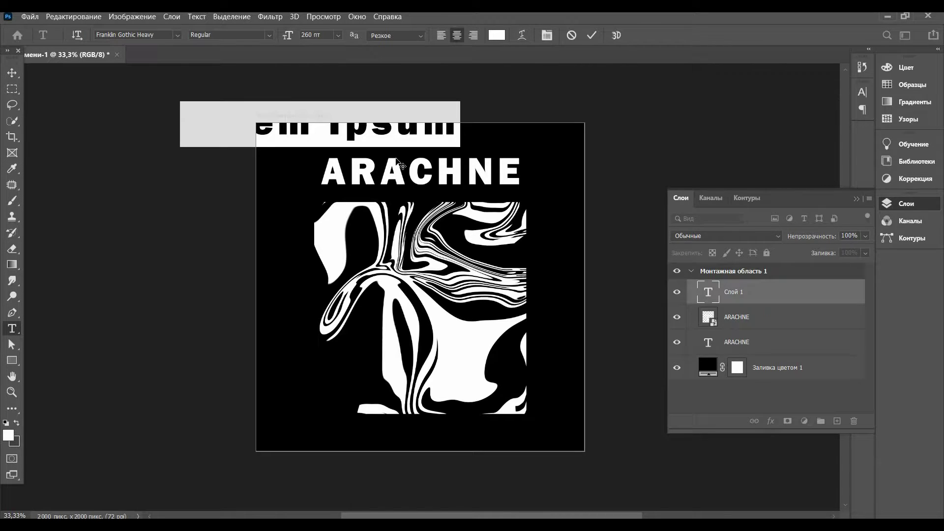
{"action": "type", "text": "hjs"}
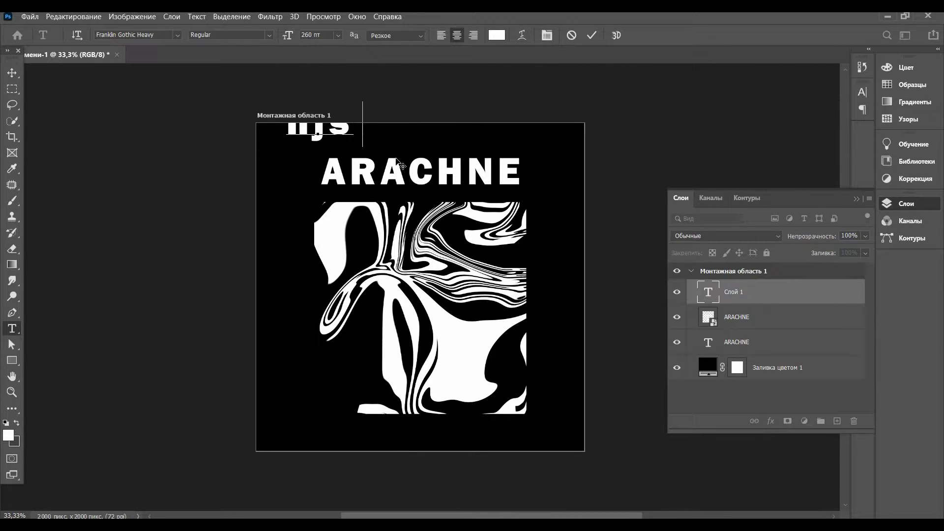
{"action": "type", "text": "t"}
{"action": "key", "text": "BackSpace"}
{"action": "key", "text": "BackSpace"}
{"action": "key", "text": "BackSpace"}
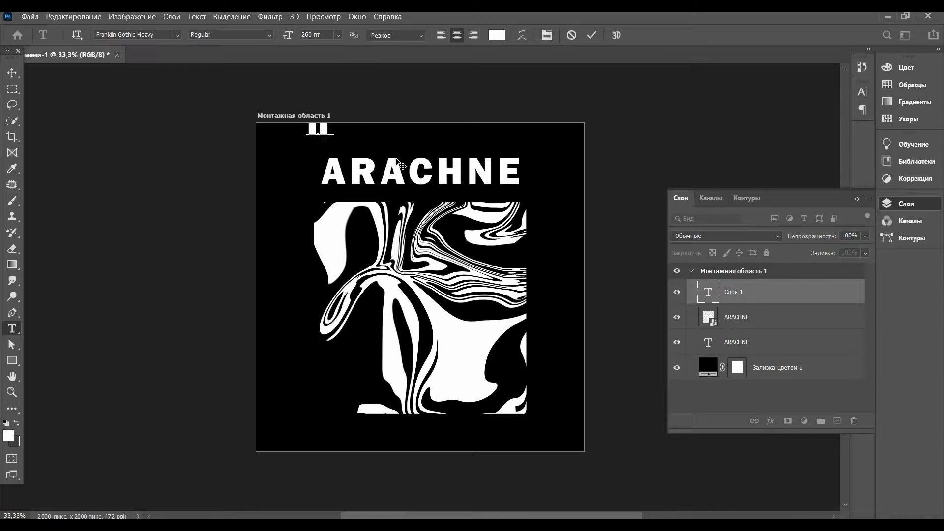
{"action": "key", "text": "BackSpace"}
{"action": "type", "text": "p"}
{"action": "type", "text": "ost"}
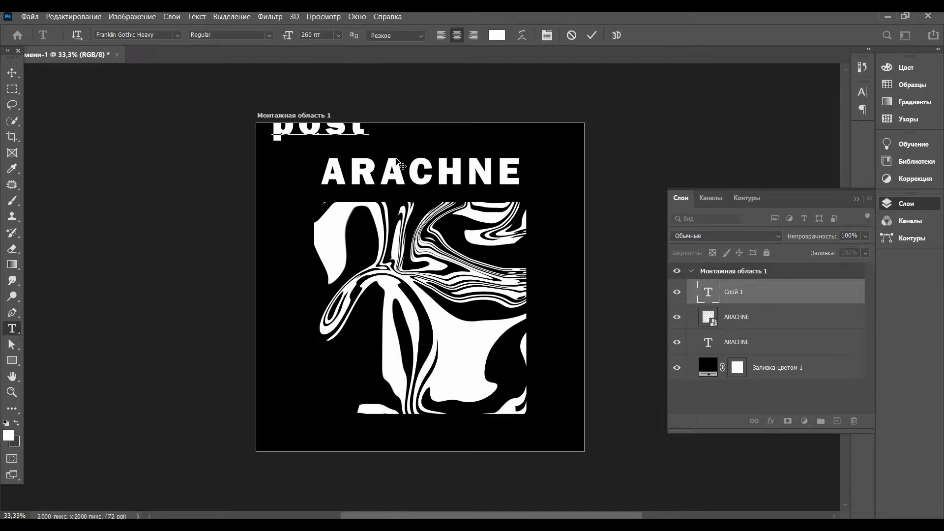
{"action": "type", "text": "//"}
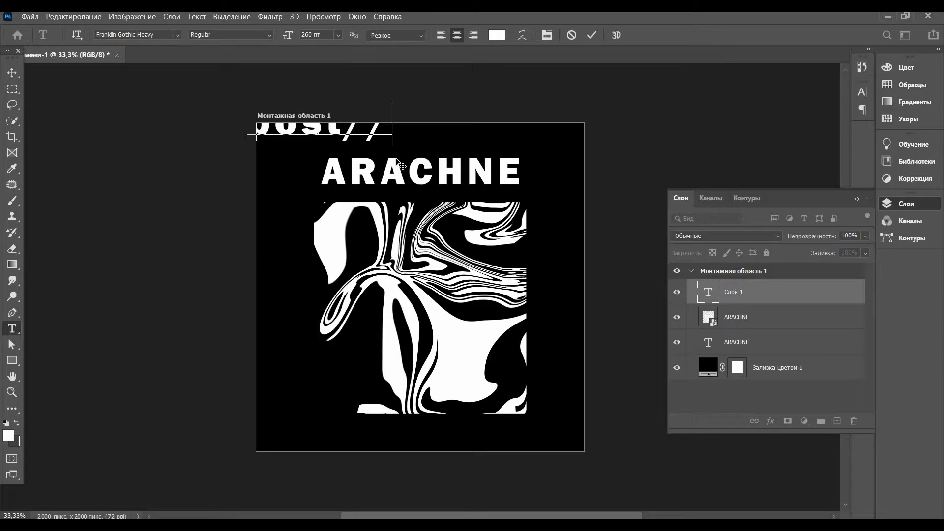
{"action": "type", "text": "0"}
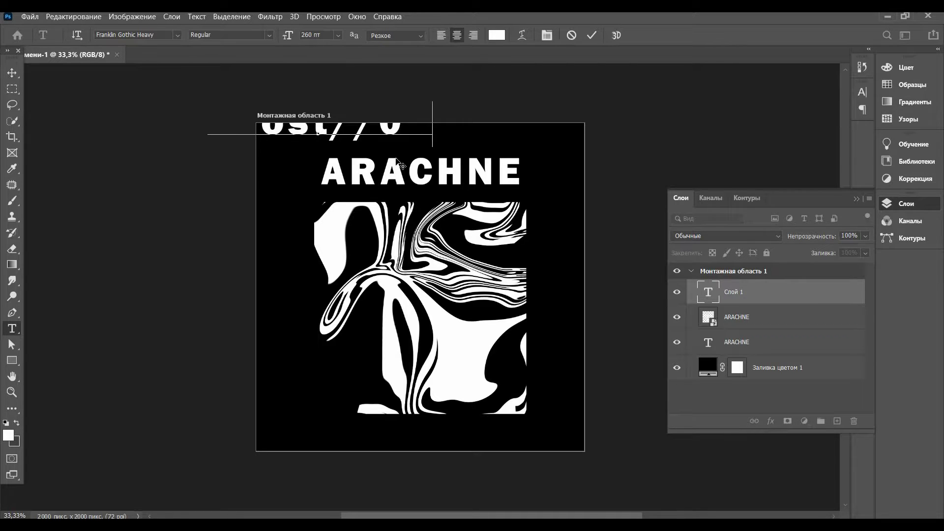
{"action": "type", "text": "000"}
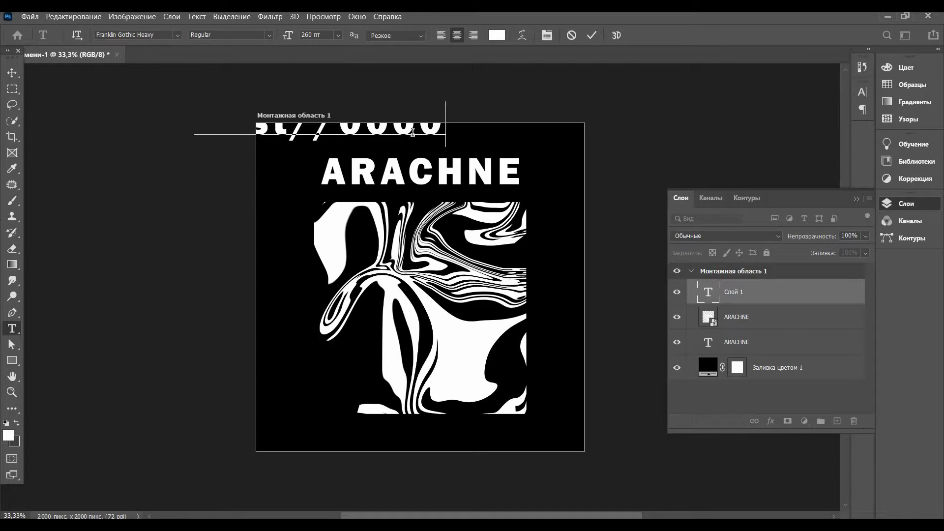
{"action": "key", "text": "ctrl+a"}
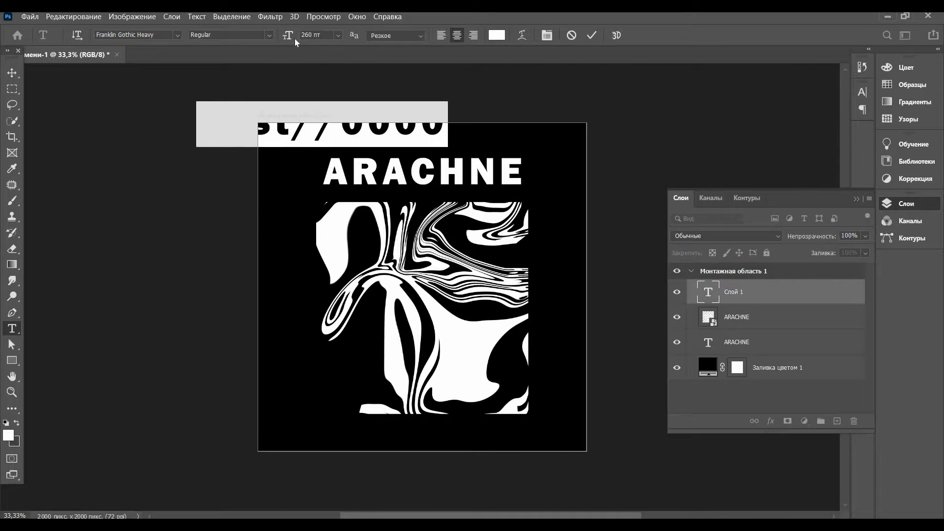
- Set the post//0000 text size to 36 pt after trying 30 and 48 pt
{"action": "left_click", "coordinate": [337, 35]}
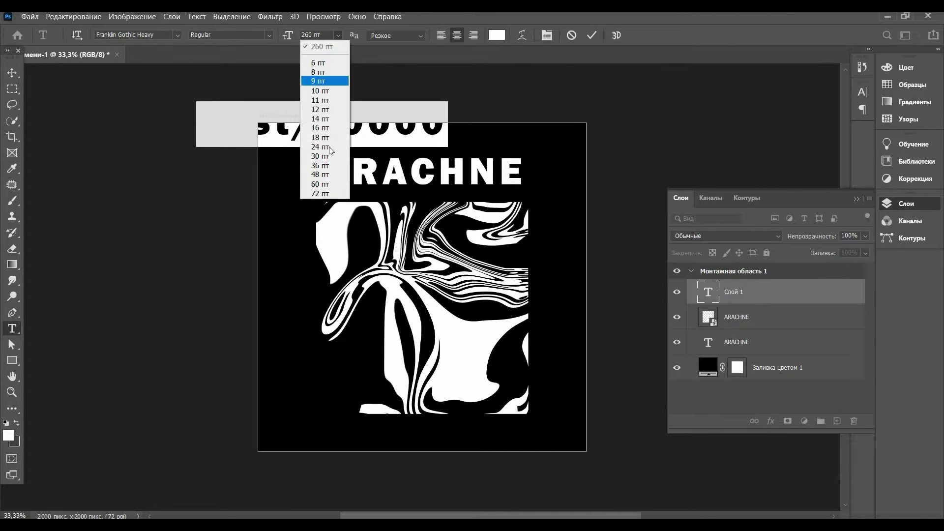
{"action": "left_click", "coordinate": [325, 156]}
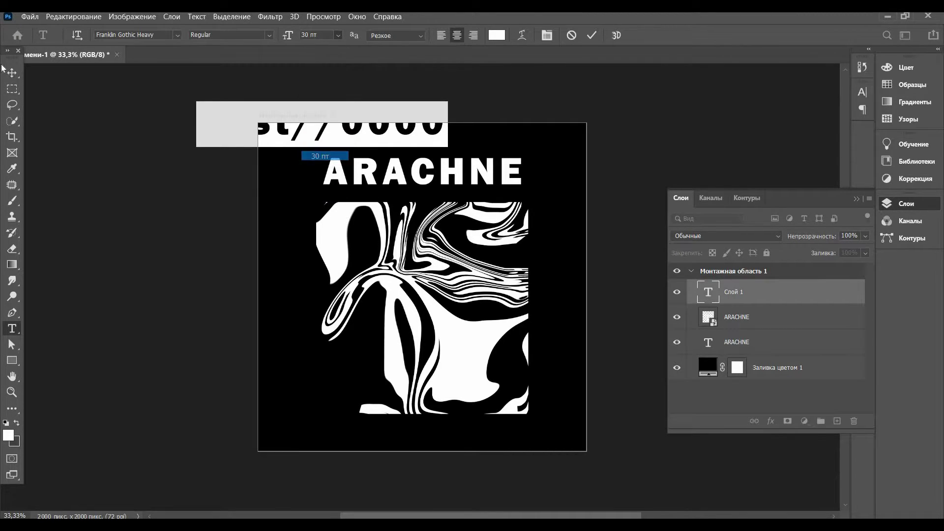
{"action": "left_click", "coordinate": [338, 36]}
{"action": "left_click", "coordinate": [315, 175]}
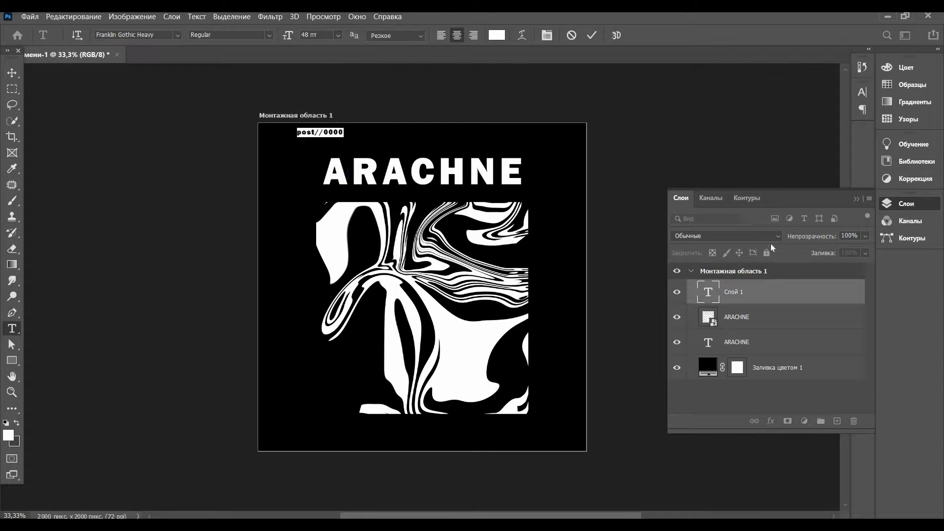
{"action": "left_click", "coordinate": [337, 35]}
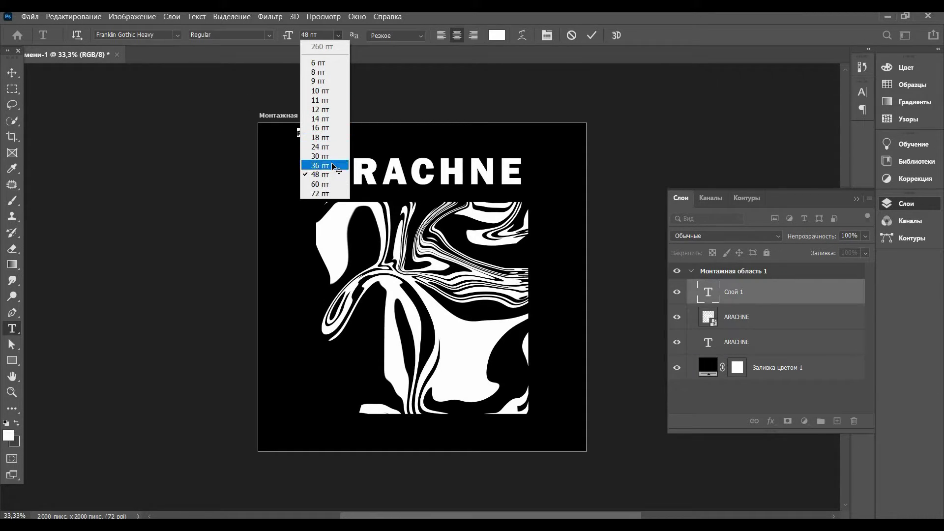
{"action": "left_click", "coordinate": [320, 165]}
- Set the post//0000 tracking to 800 and commit the text
{"action": "left_click", "coordinate": [862, 93]}
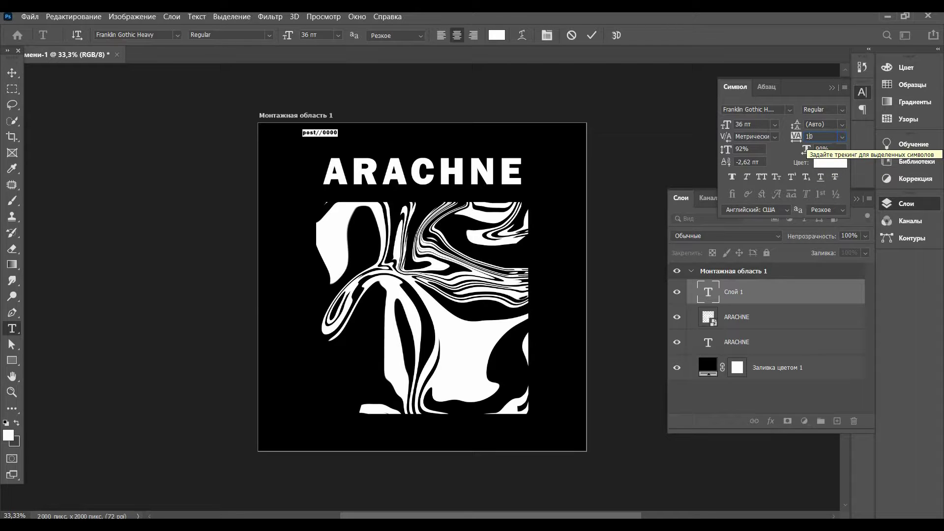
{"action": "type", "text": "800"}
{"action": "key", "text": "Return"}
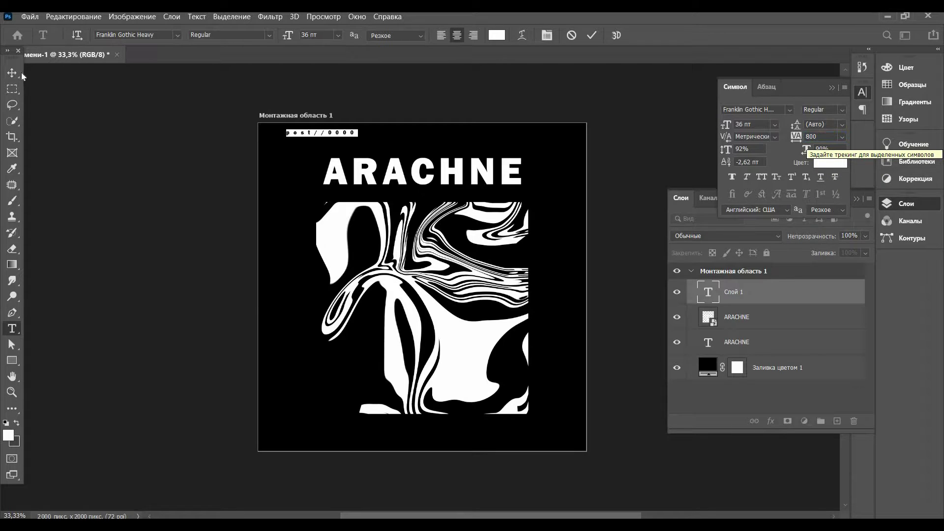
{"action": "key", "text": "Escape"}
{"action": "key", "text": "v"}
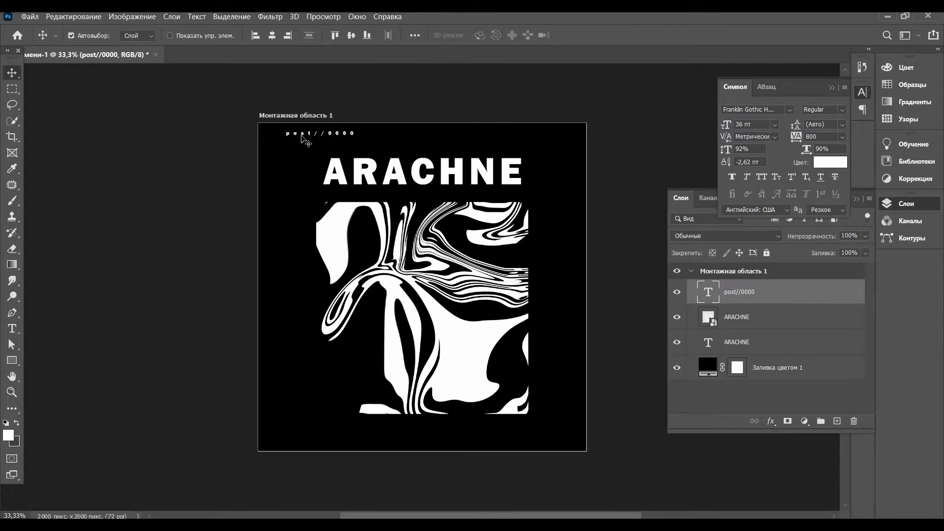
- Centre the post//0000 line horizontally above ARACHNE
{"action": "left_click_drag", "start_coordinate": [301, 138], "coordinate": [431, 148]}
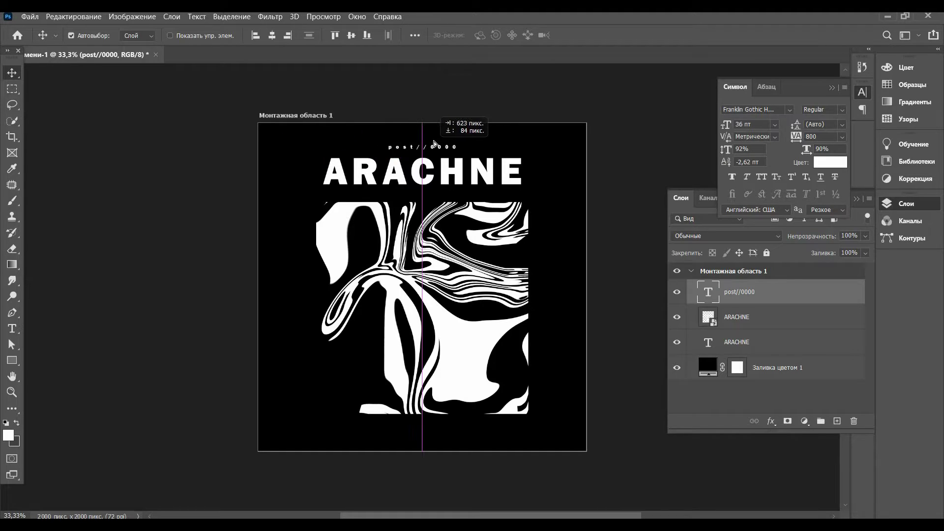
{"action": "left_click_drag", "start_coordinate": [431, 149], "coordinate": [476, 140]}
{"action": "left_click", "coordinate": [432, 142]}
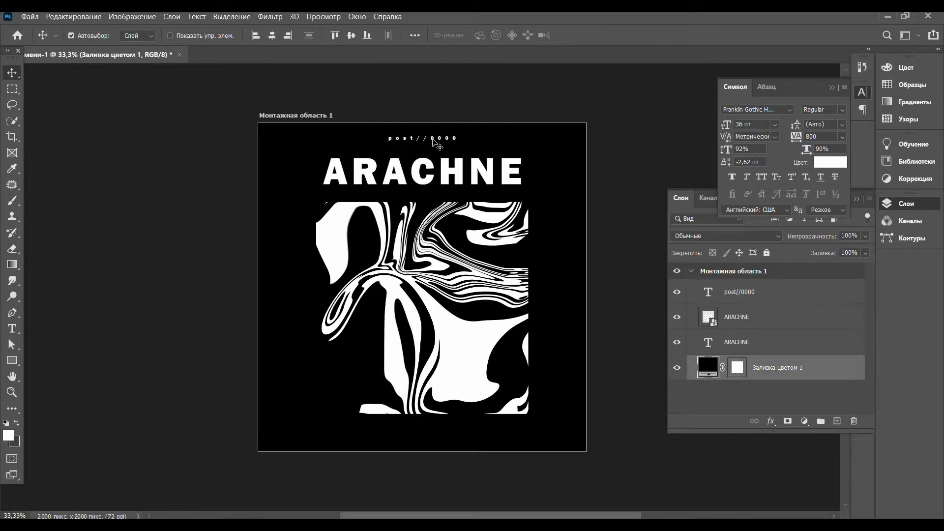
- Enlarge post//0000 to 50 pt, nudge it down and duplicate the layer
{"action": "double_click", "coordinate": [432, 140]}
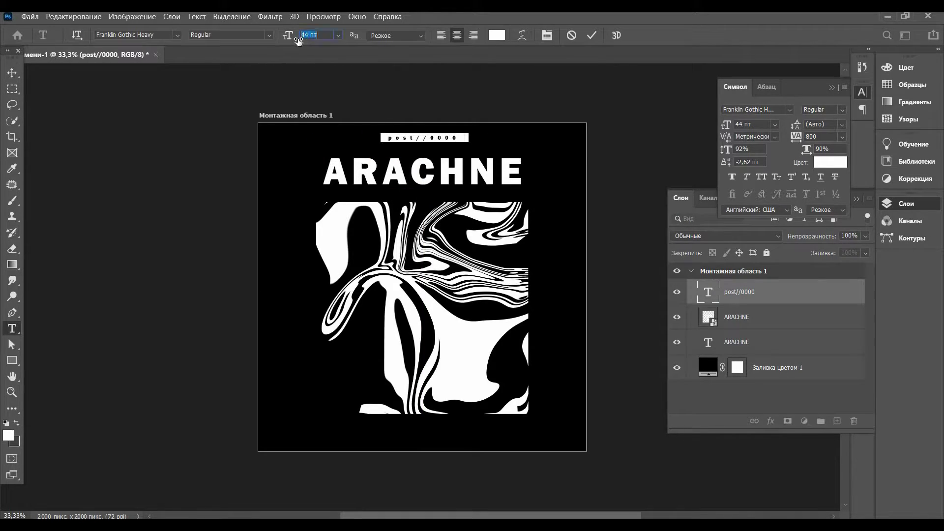
{"action": "left_click_drag", "start_coordinate": [295, 41], "coordinate": [302, 40]}
{"action": "key", "text": "Escape"}
{"action": "key", "text": "v"}
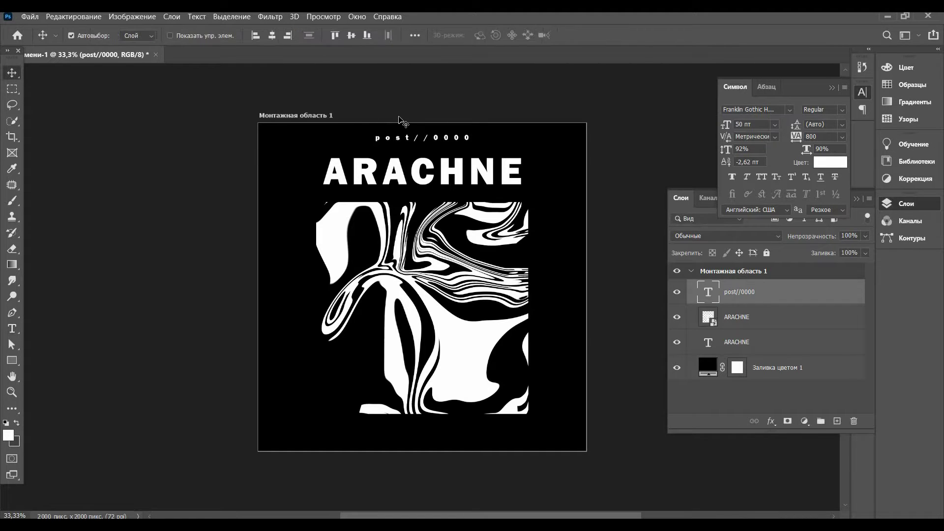
{"action": "key", "text": "Down"}
{"action": "key", "text": "Down"}
{"action": "key", "text": "Down"}
{"action": "key", "text": "Down"}
{"action": "key", "text": "Down"}
{"action": "key", "text": "Down"}
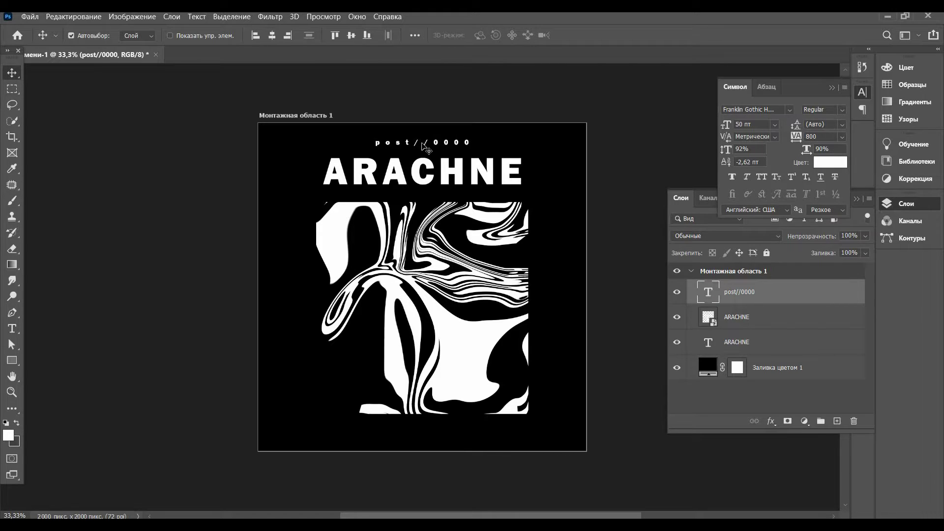
{"action": "left_click_drag", "start_coordinate": [787, 292], "coordinate": [837, 421]}
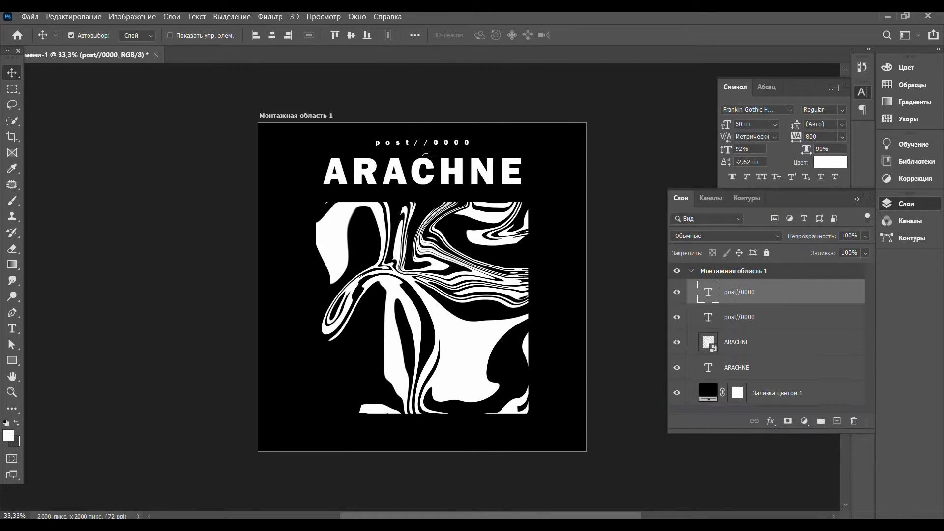
- Move the copied line to the poster's bottom edge and retype it as 'spider web 2022'
{"action": "mouse_move", "coordinate": [427, 145]}
{"action": "left_mouse_down"}
{"action": "mouse_move", "coordinate": [412, 438]}
{"action": "mouse_move", "coordinate": [426, 442]}
{"action": "mouse_move", "coordinate": [421, 434]}
{"action": "left_mouse_up"}
{"action": "double_click", "coordinate": [421, 434]}
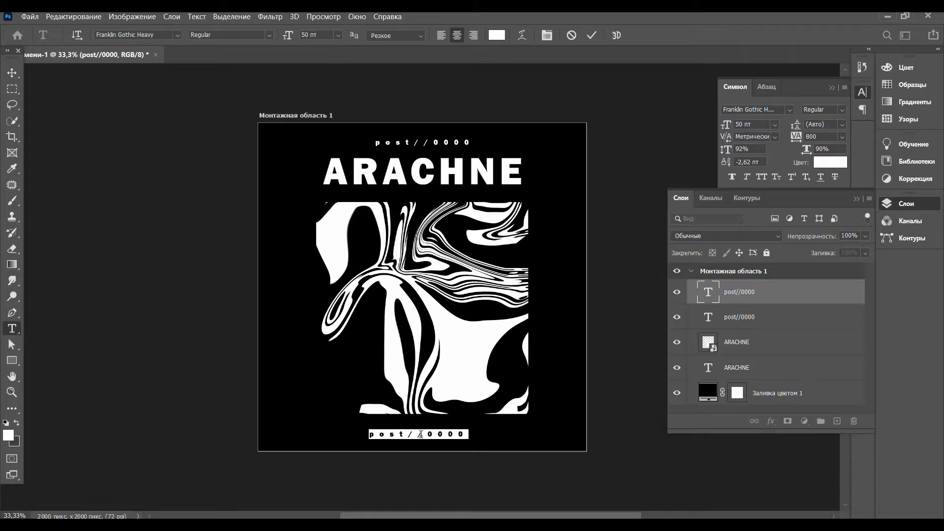
{"action": "left_click", "coordinate": [420, 434]}
{"action": "key", "text": "ctrl+a"}
{"action": "type", "text": "sp"}
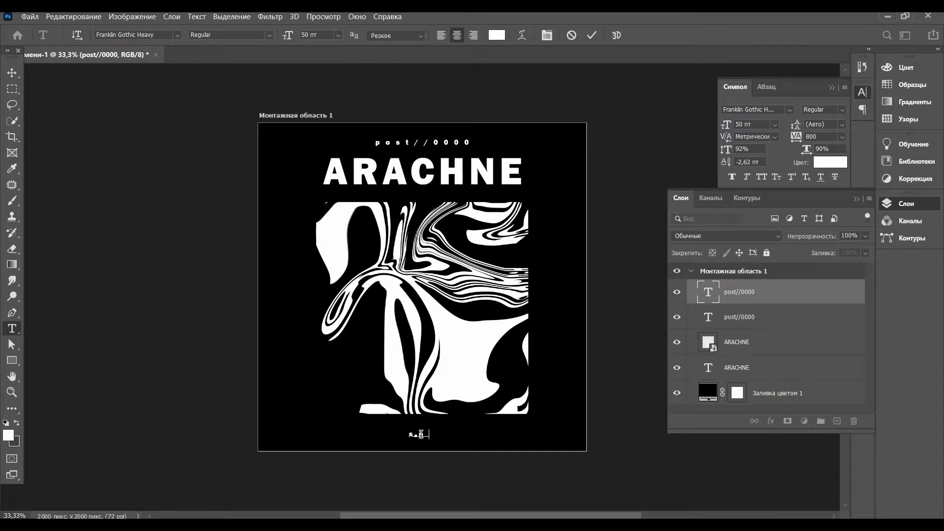
{"action": "type", "text": "ide"}
{"action": "type", "text": "r web 2022"}
{"action": "left_click", "coordinate": [12, 72]}
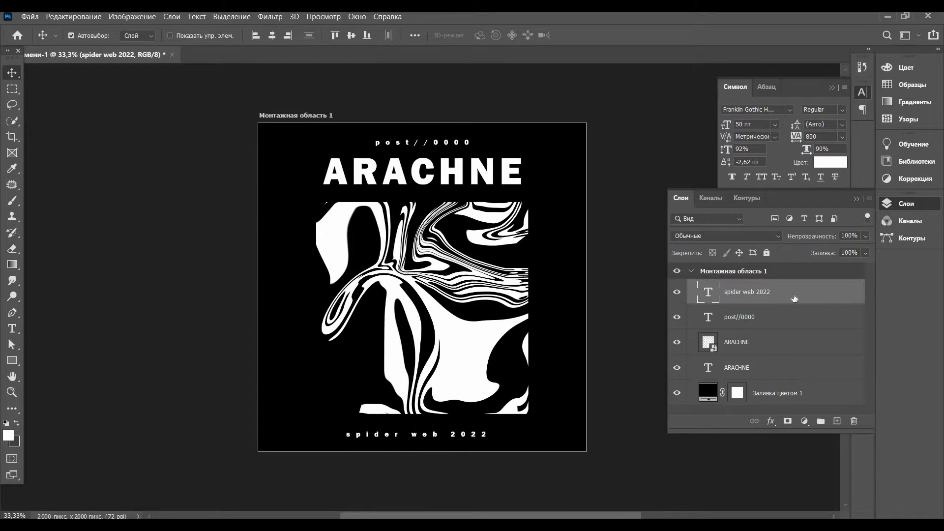
- Merge the text and artwork layers into 'spider web 2022' and center it horizontally on the artboard
{"action": "left_click", "coordinate": [790, 372], "text": "shift"}
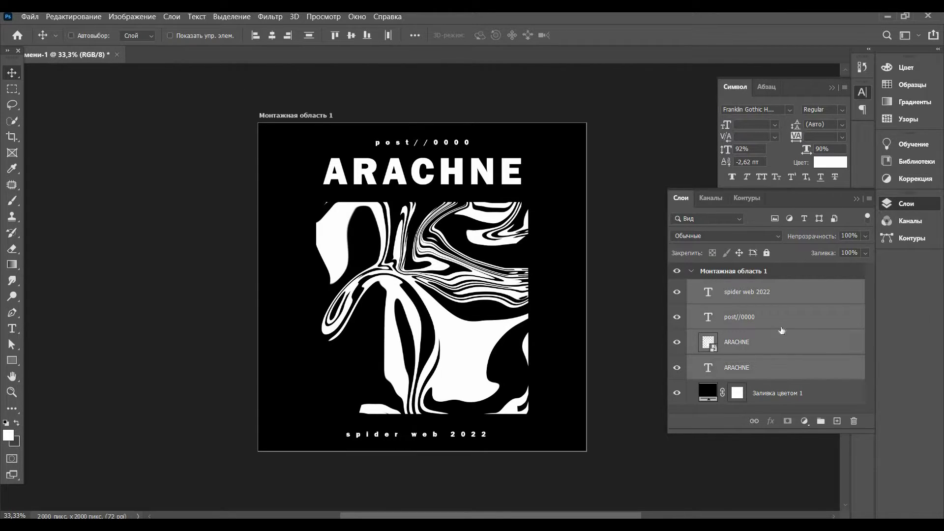
{"action": "key", "text": "ctrl+e"}
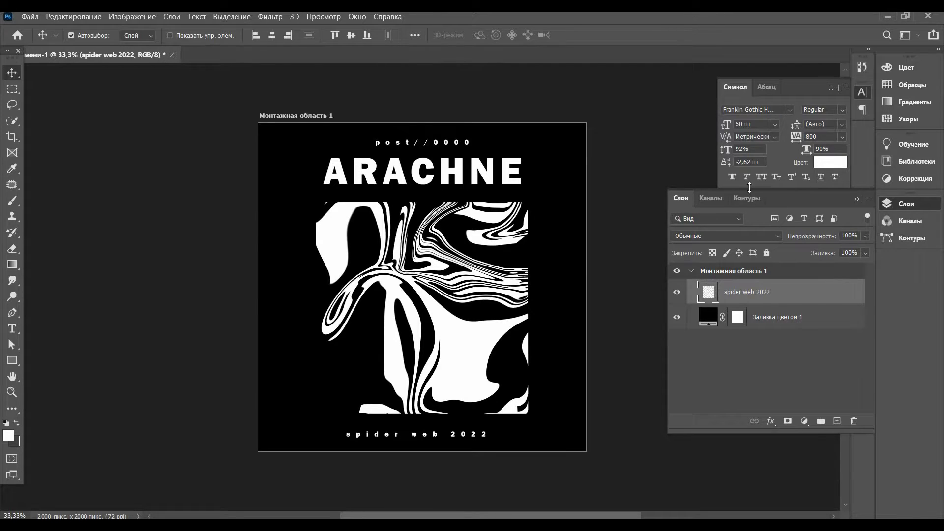
{"action": "key", "text": "ctrl+a"}
{"action": "left_click", "coordinate": [272, 35]}
- Clear the artboard selection and duplicate the layer as 'spider web 2022 копия'
{"action": "left_click", "coordinate": [102, 120]}
{"action": "left_click", "coordinate": [12, 89]}
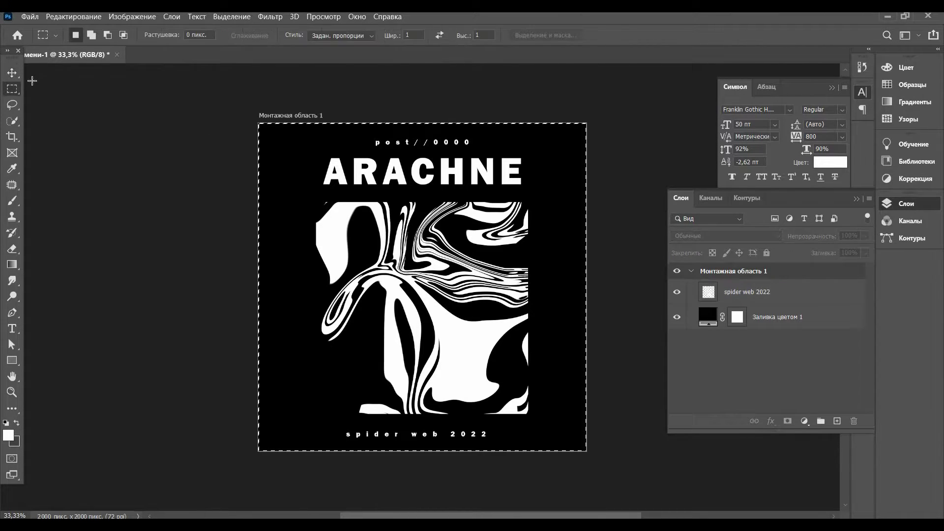
{"action": "key", "text": "ctrl+d"}
{"action": "key", "text": "v"}
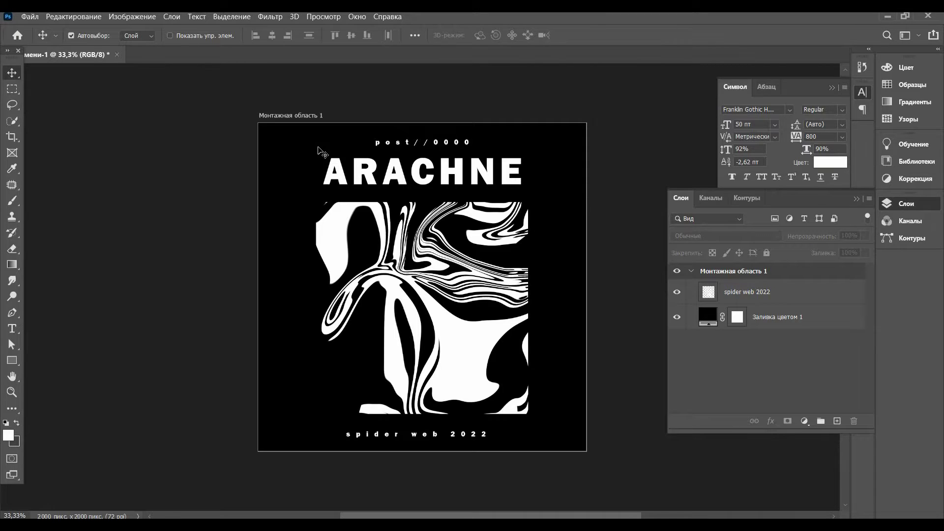
{"action": "left_click", "coordinate": [802, 294]}
{"action": "key", "text": "ctrl+j"}
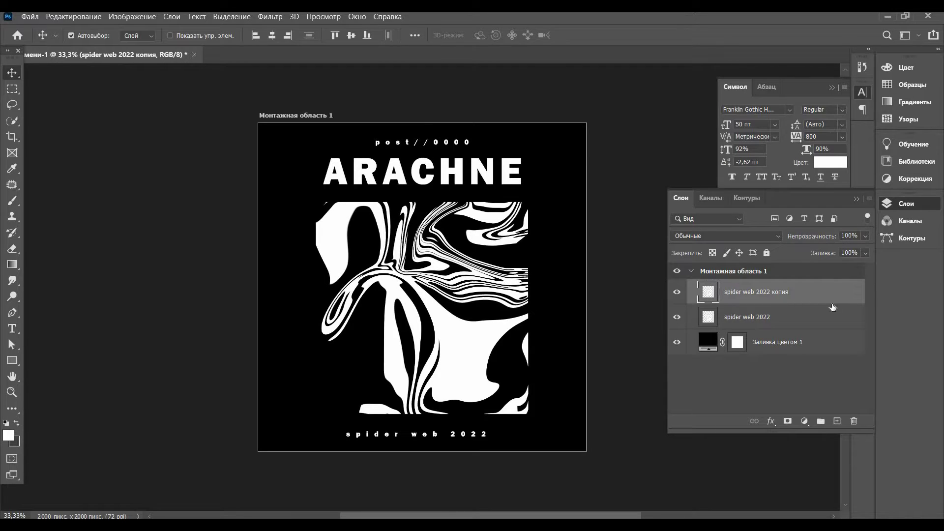
- Turn off the R channel in the copy layer's blending options, keeping green and blue
{"action": "right_click", "coordinate": [801, 287]}
{"action": "left_click", "coordinate": [598, 23]}
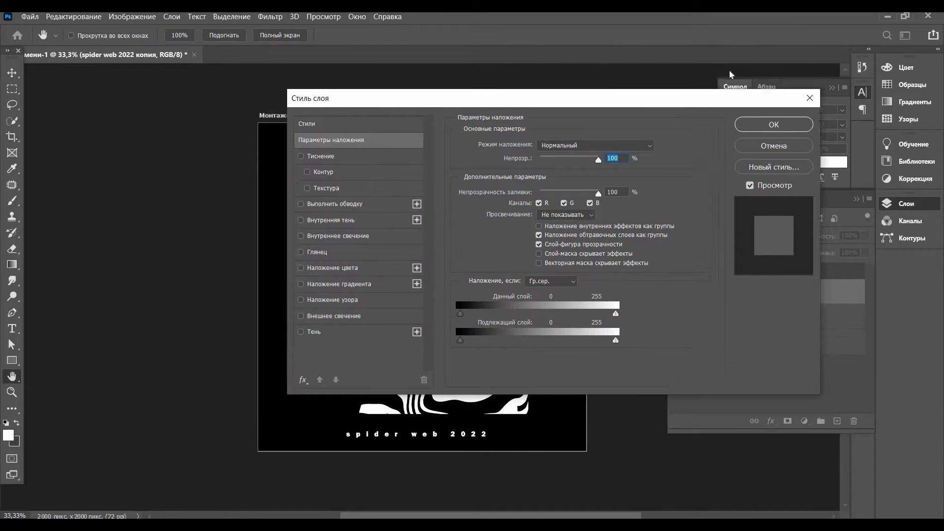
{"action": "left_click_drag", "start_coordinate": [483, 97], "coordinate": [700, 63]}
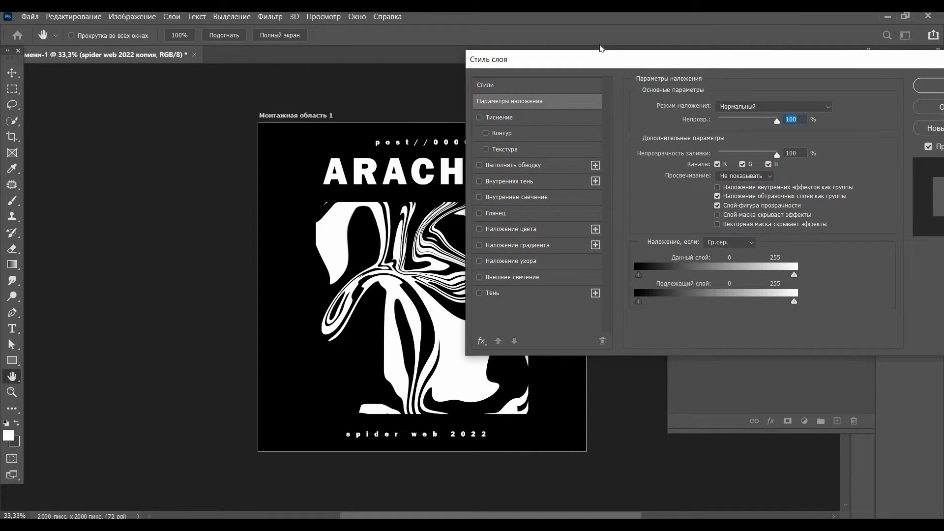
{"action": "left_click", "coordinate": [718, 165]}
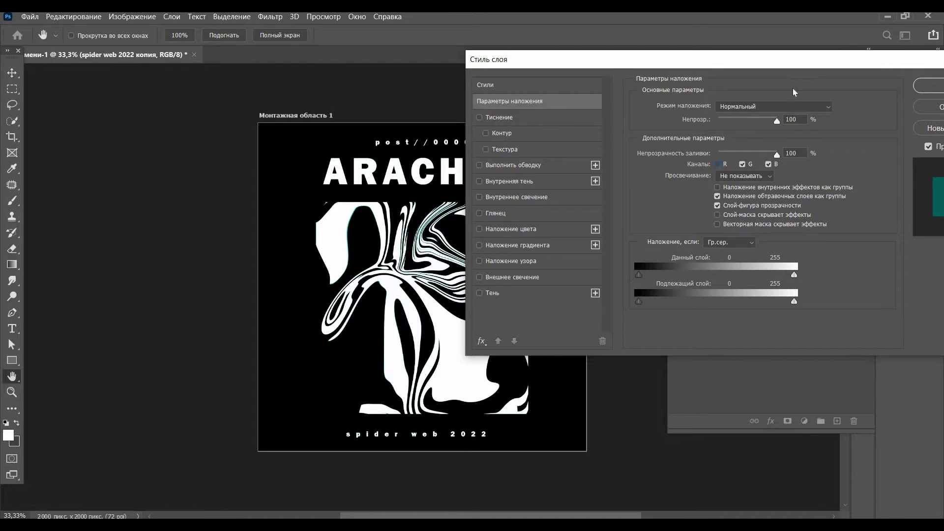
{"action": "left_click_drag", "start_coordinate": [642, 65], "coordinate": [883, 80]}
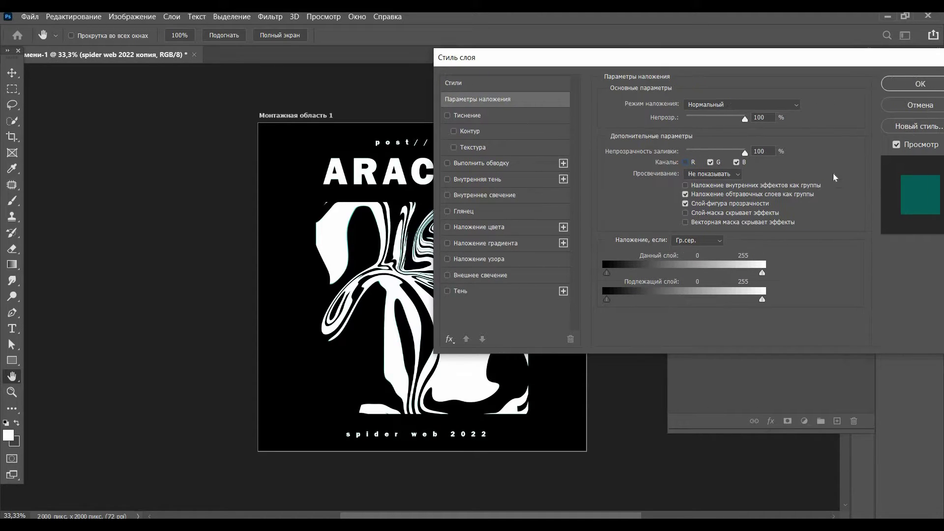
{"action": "left_click", "coordinate": [907, 84]}
- Restrict the original 'spider web 2022' layer to the red channel only in blending options
{"action": "left_click", "coordinate": [799, 316]}
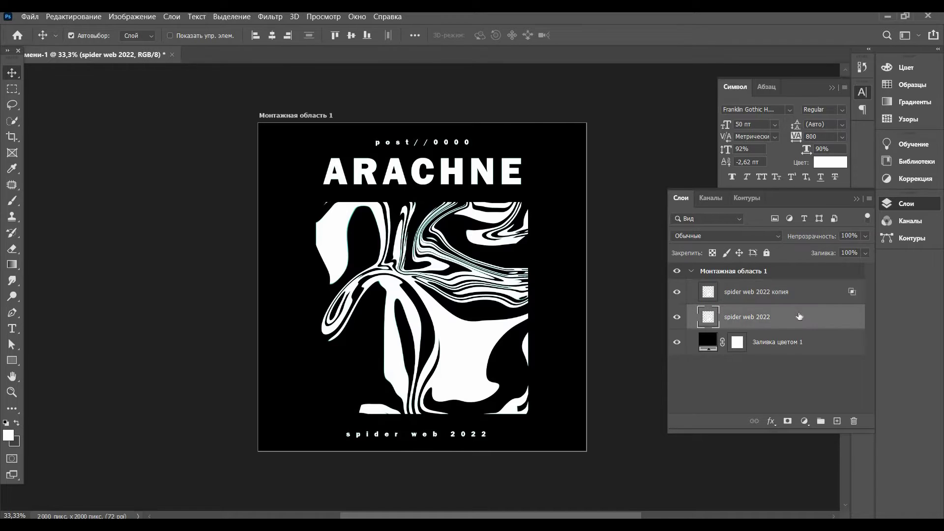
{"action": "right_click", "coordinate": [614, 85]}
{"action": "left_click", "coordinate": [614, 22]}
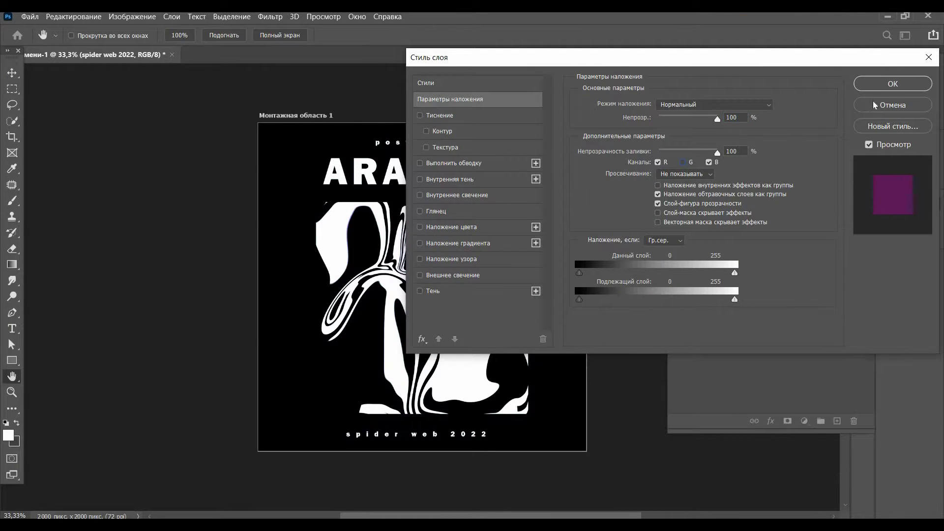
{"action": "left_click", "coordinate": [714, 161]}
{"action": "left_click", "coordinate": [900, 86]}
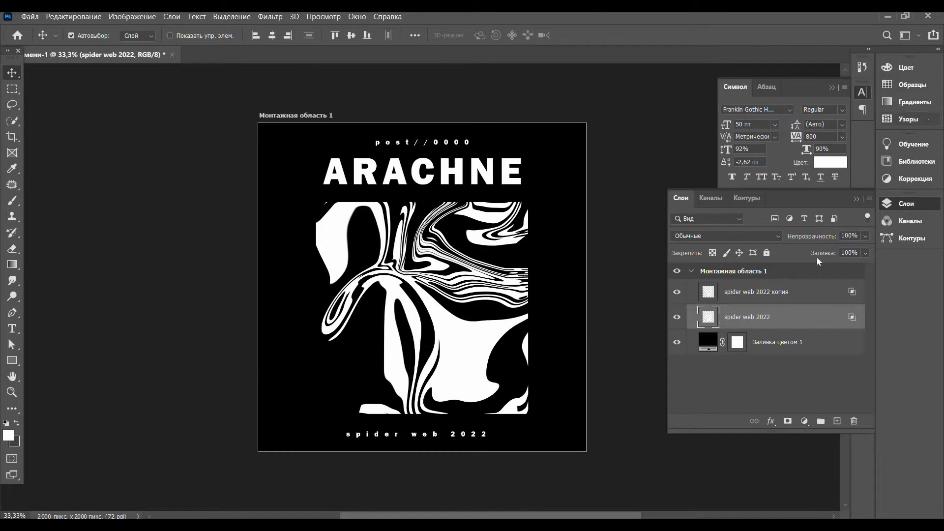
{"action": "left_click", "coordinate": [816, 292]}
- Warp the copy layer, splitting below the title and pulling the top-right corner up and out
{"action": "key", "text": "ctrl+t"}
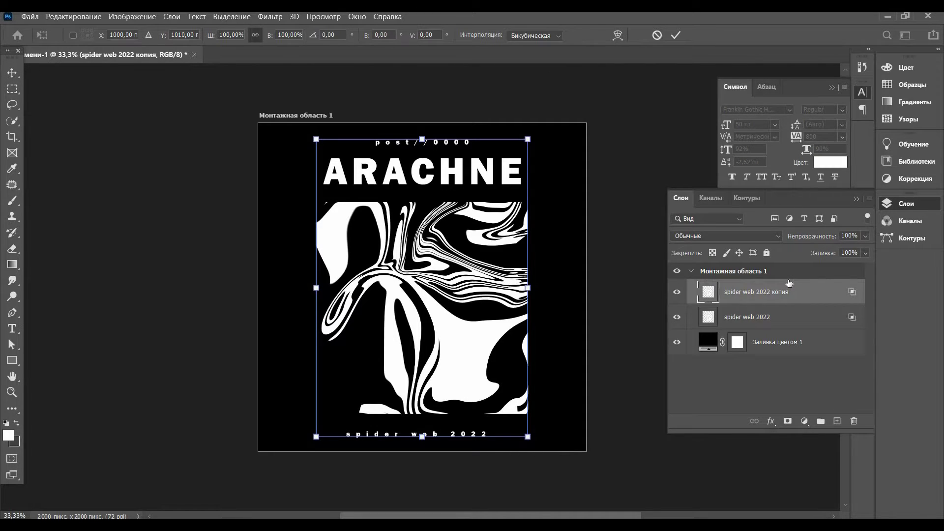
{"action": "left_click", "coordinate": [618, 35]}
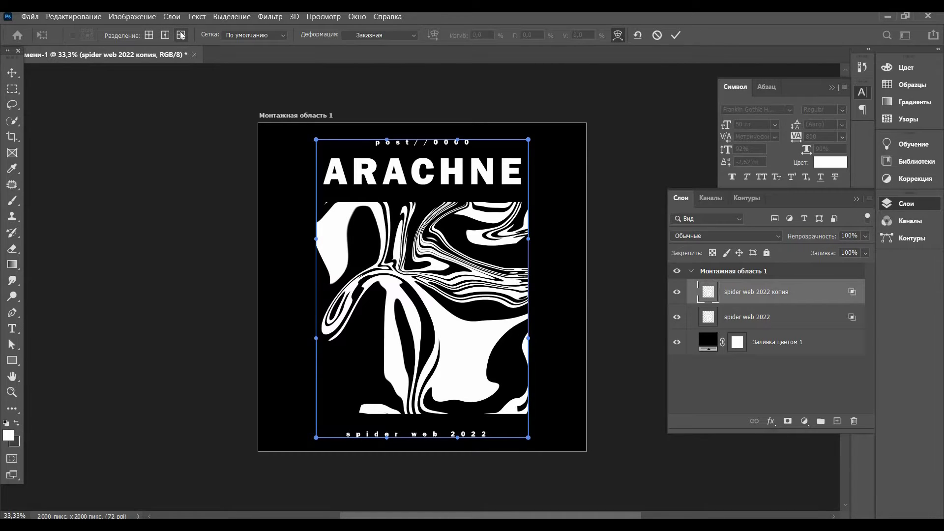
{"action": "left_click", "coordinate": [181, 35]}
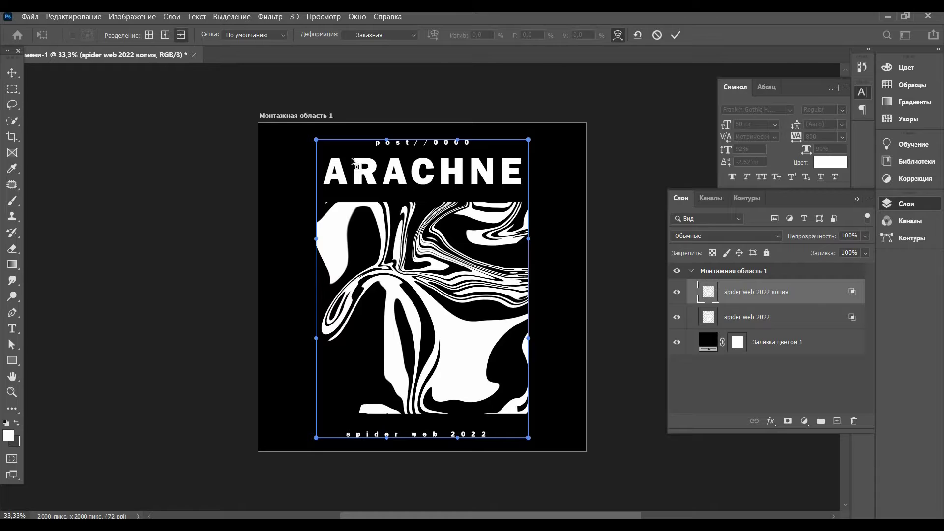
{"action": "left_click", "coordinate": [406, 194]}
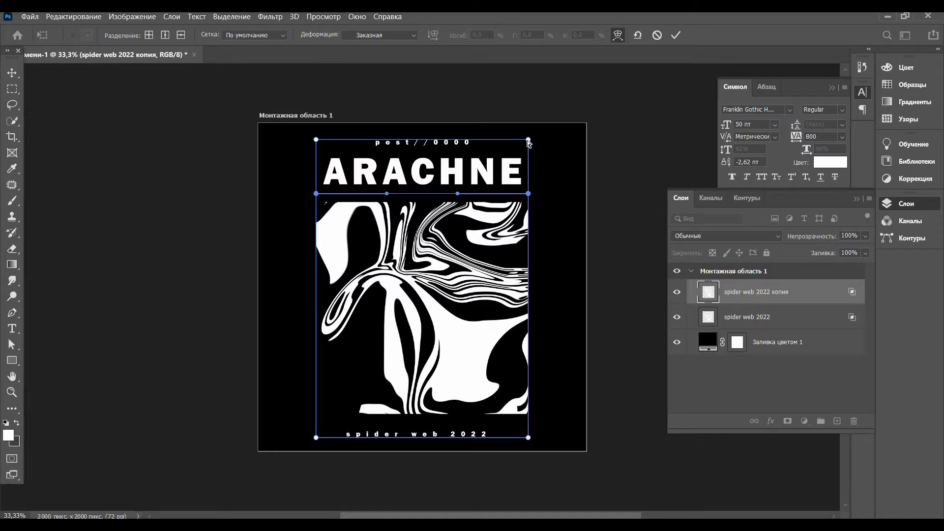
{"action": "mouse_move", "coordinate": [528, 141]}
{"action": "left_mouse_down"}
{"action": "mouse_move", "coordinate": [542, 129]}
{"action": "mouse_move", "coordinate": [533, 128]}
{"action": "left_mouse_up"}
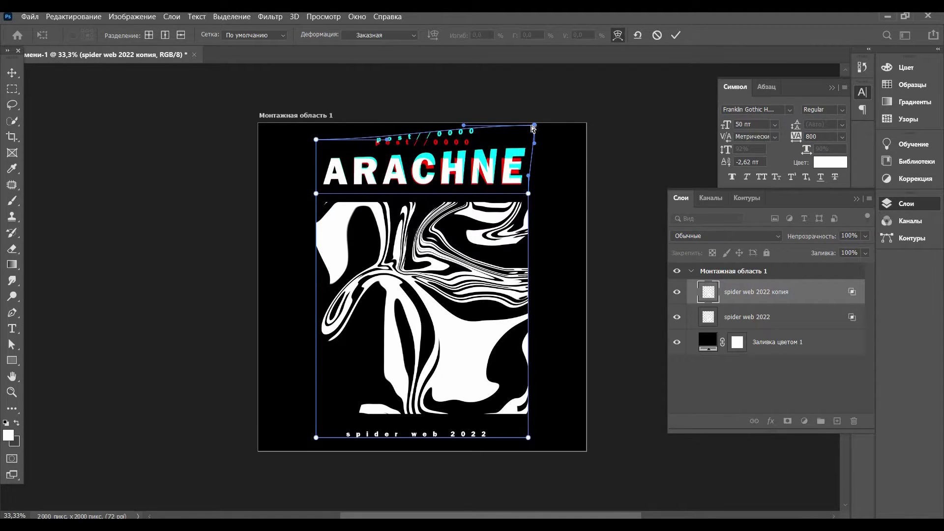
- Add warp splits above the caption and through the swirl, bulge its sides outward, and commit
{"action": "left_click", "coordinate": [180, 35]}
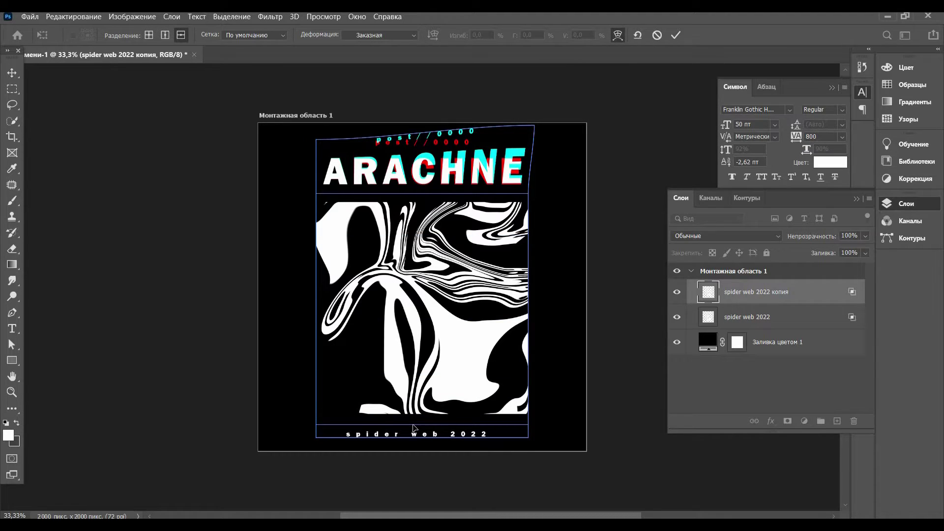
{"action": "left_click", "coordinate": [413, 425]}
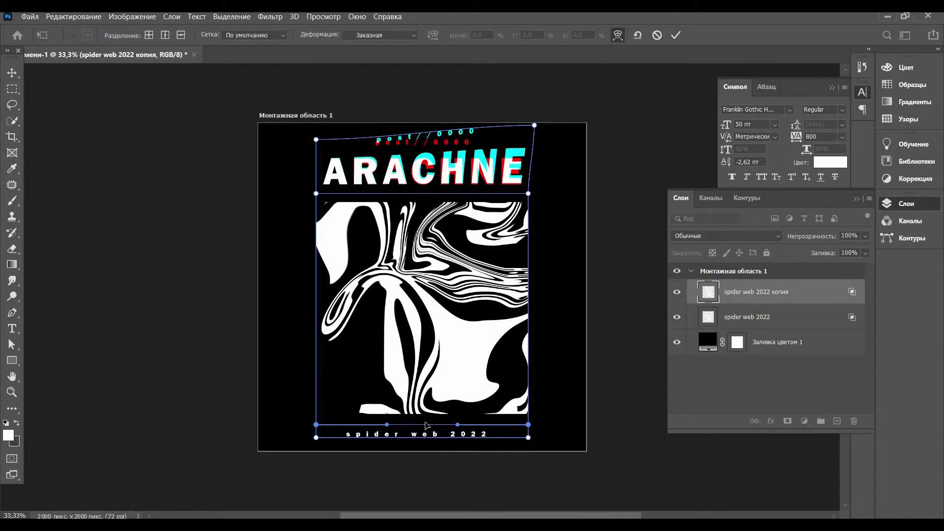
{"action": "left_click", "coordinate": [181, 35]}
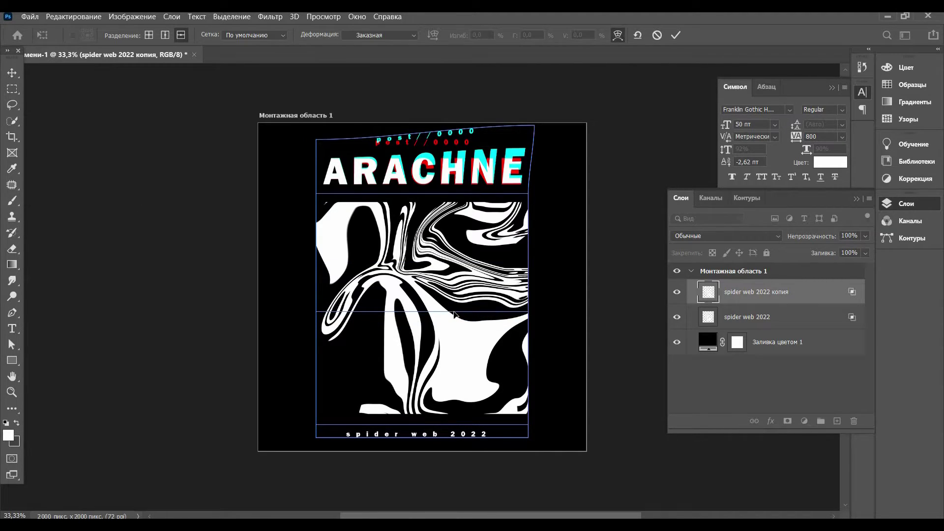
{"action": "left_click", "coordinate": [456, 312]}
{"action": "left_click_drag", "start_coordinate": [528, 311], "coordinate": [549, 313]}
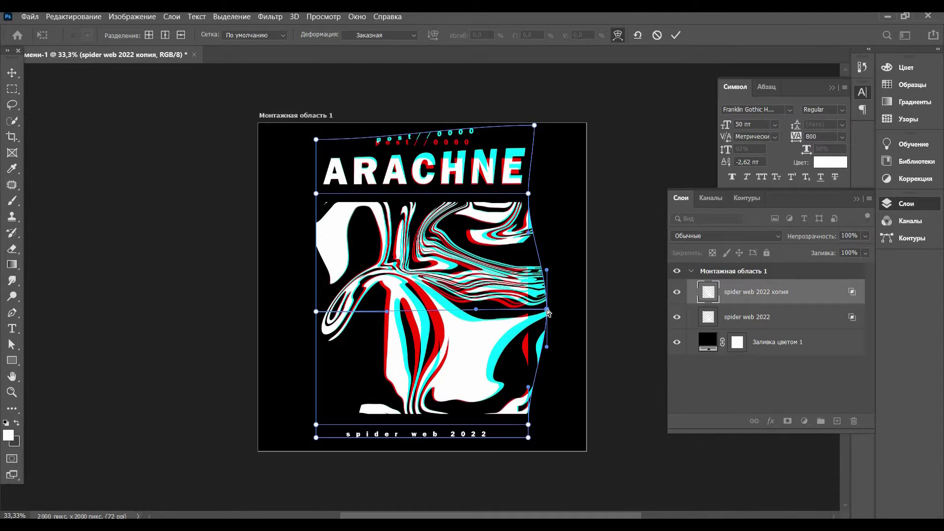
{"action": "left_click_drag", "start_coordinate": [387, 311], "coordinate": [388, 290]}
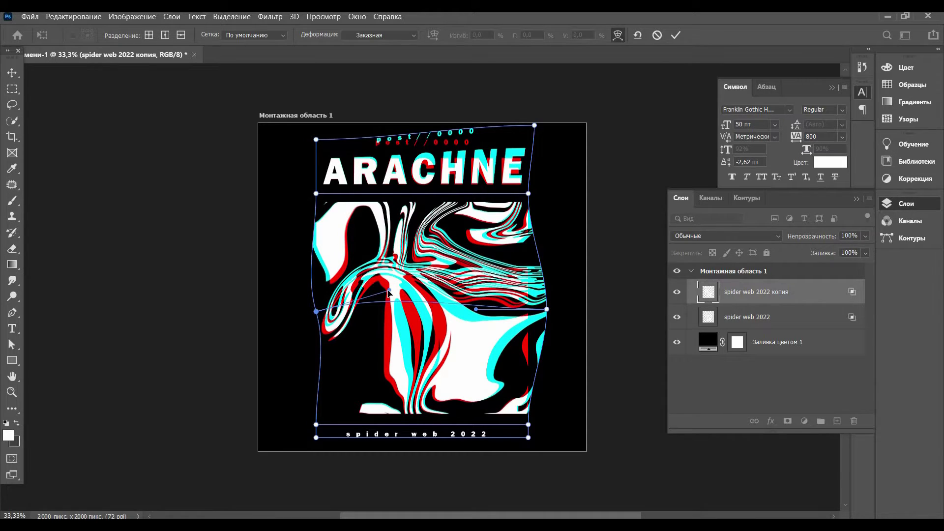
{"action": "left_click", "coordinate": [12, 89]}
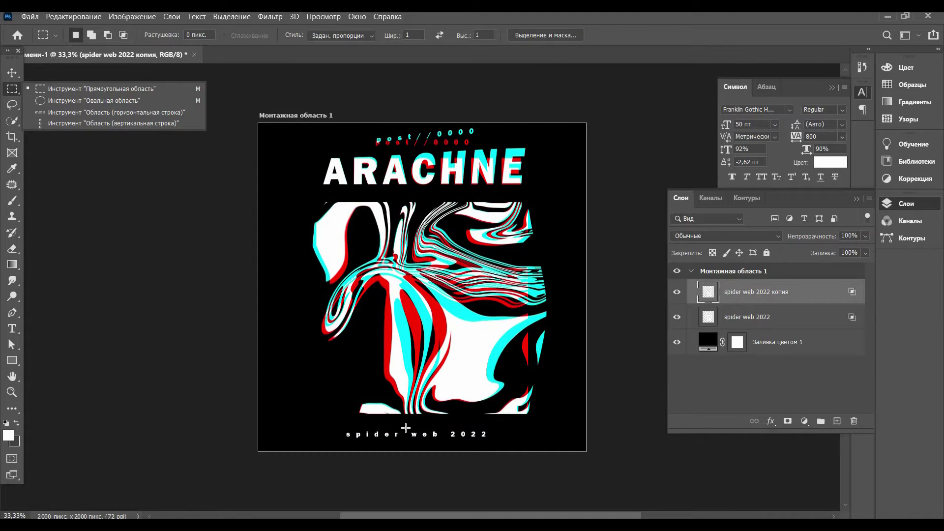
- Marquee-select the 'w' of 'web' in the caption, nudge it for a red-cyan offset, then deselect
{"action": "left_click", "coordinate": [442, 438]}
{"action": "mouse_move", "coordinate": [454, 442]}
{"action": "left_mouse_down"}
{"action": "mouse_move", "coordinate": [438, 445]}
{"action": "mouse_move", "coordinate": [449, 443]}
{"action": "left_mouse_up"}
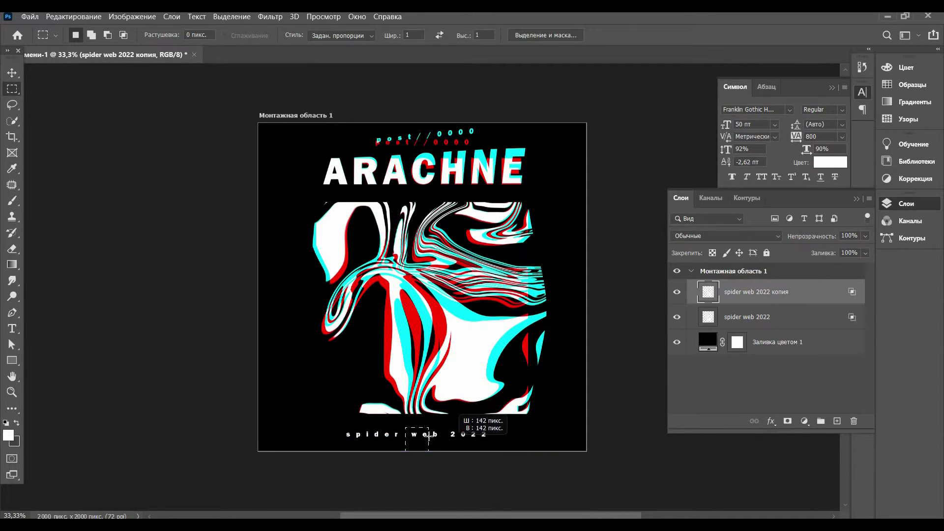
{"action": "left_click_drag", "start_coordinate": [449, 444], "coordinate": [417, 441]}
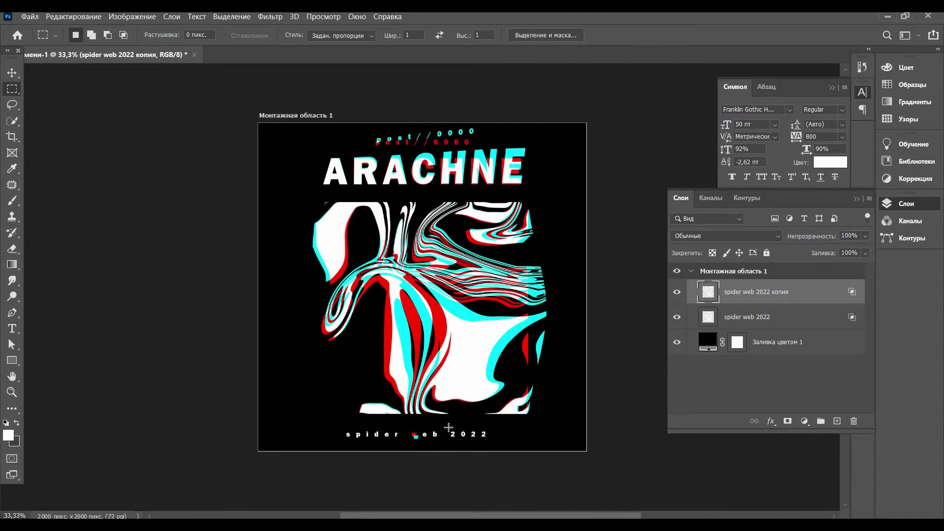
{"action": "mouse_move", "coordinate": [472, 432]}
{"action": "left_mouse_down"}
{"action": "mouse_move", "coordinate": [450, 433]}
{"action": "mouse_move", "coordinate": [450, 445]}
{"action": "mouse_move", "coordinate": [464, 436]}
{"action": "left_mouse_up"}
{"action": "key", "text": "ctrl+d"}
{"action": "left_click_drag", "start_coordinate": [472, 439], "coordinate": [455, 435]}
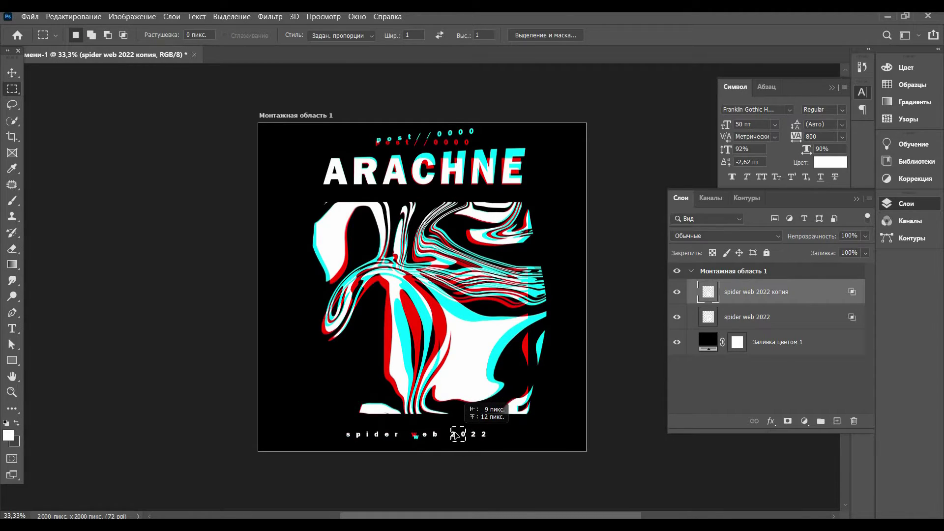
{"action": "key", "text": "v"}
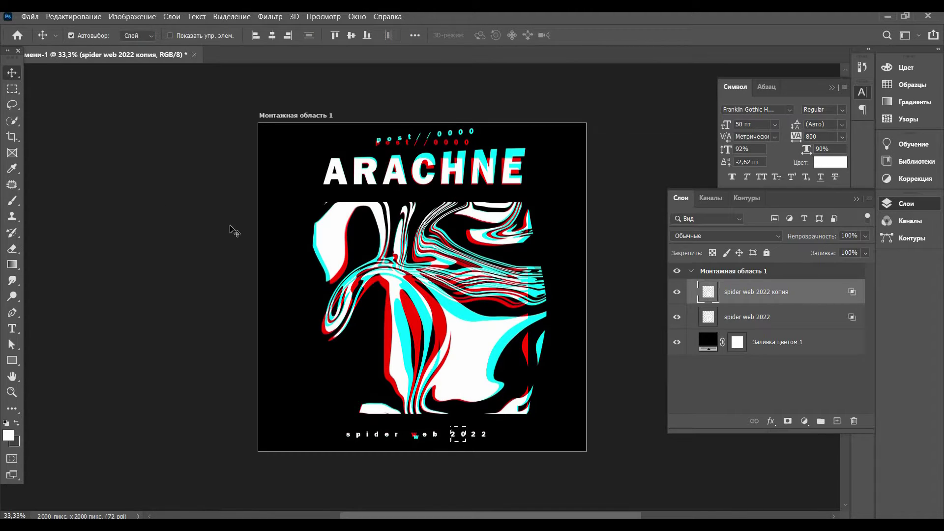
{"action": "left_click", "coordinate": [12, 88]}
{"action": "key", "text": "ctrl+d"}
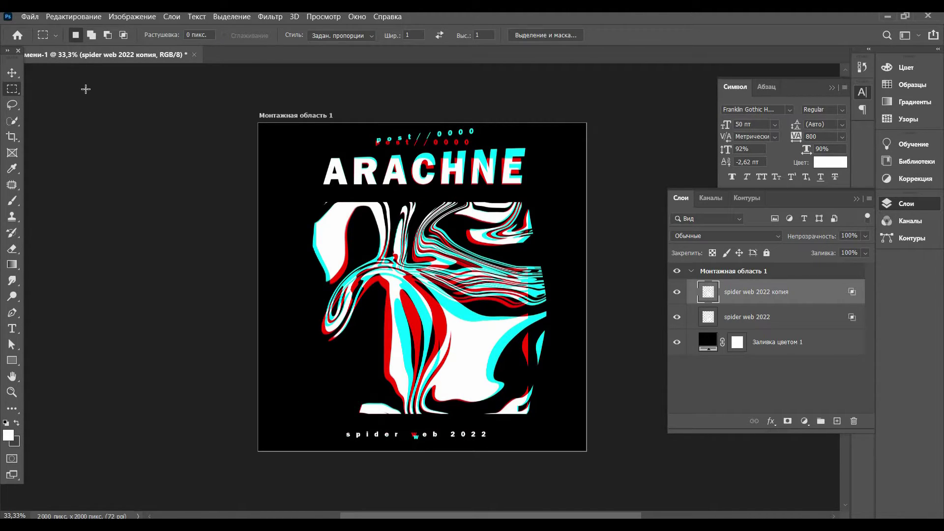
{"action": "key", "text": "v"}
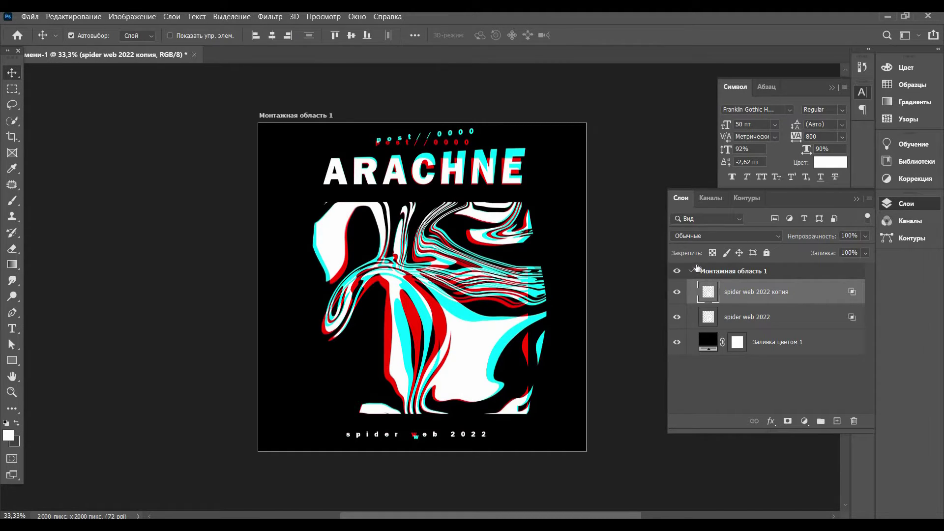
{"action": "key", "text": "ctrl"}
{"action": "left_click", "coordinate": [696, 350]}
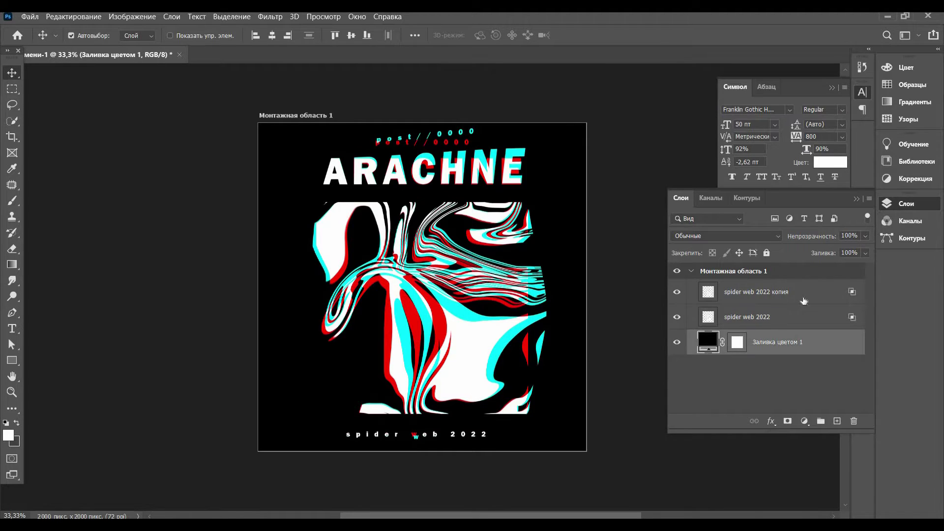
{"action": "left_click", "coordinate": [801, 301]}
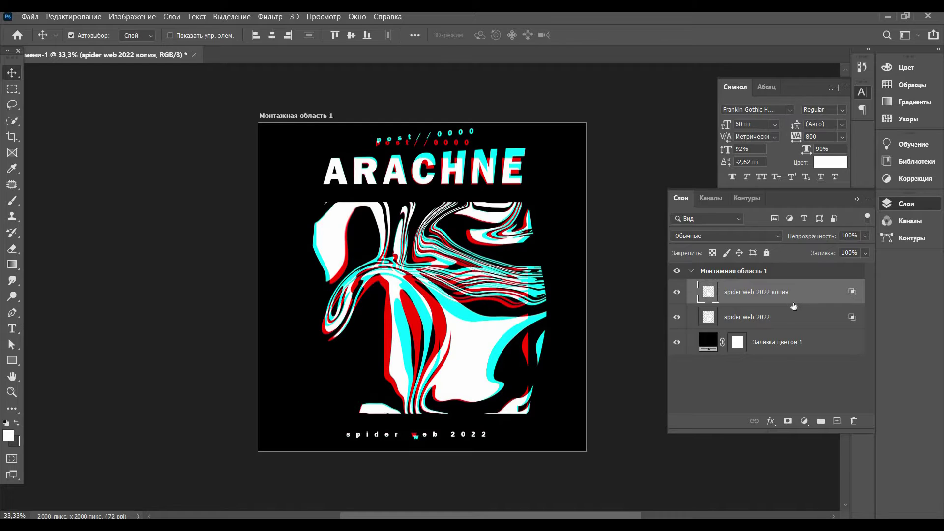
{"action": "key", "text": "ctrl+t"}
{"action": "left_click", "coordinate": [618, 35]}
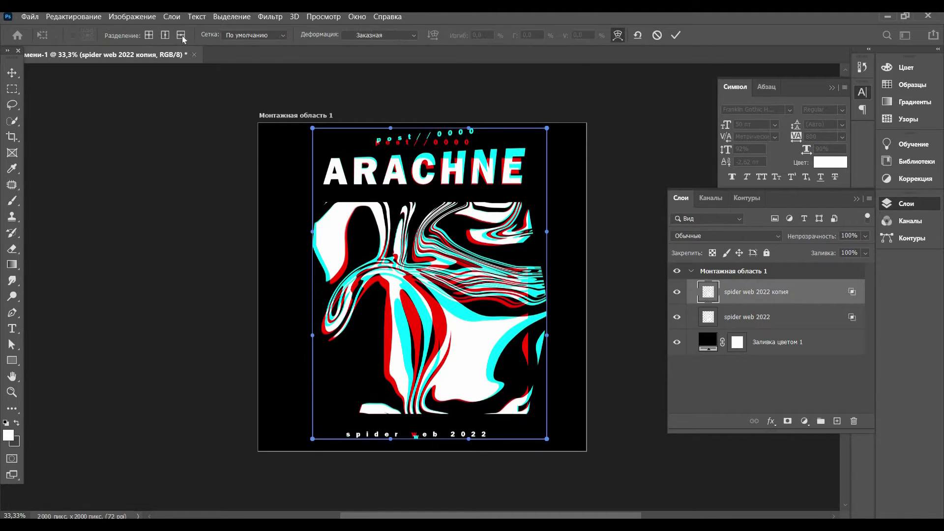
{"action": "left_click", "coordinate": [12, 88]}
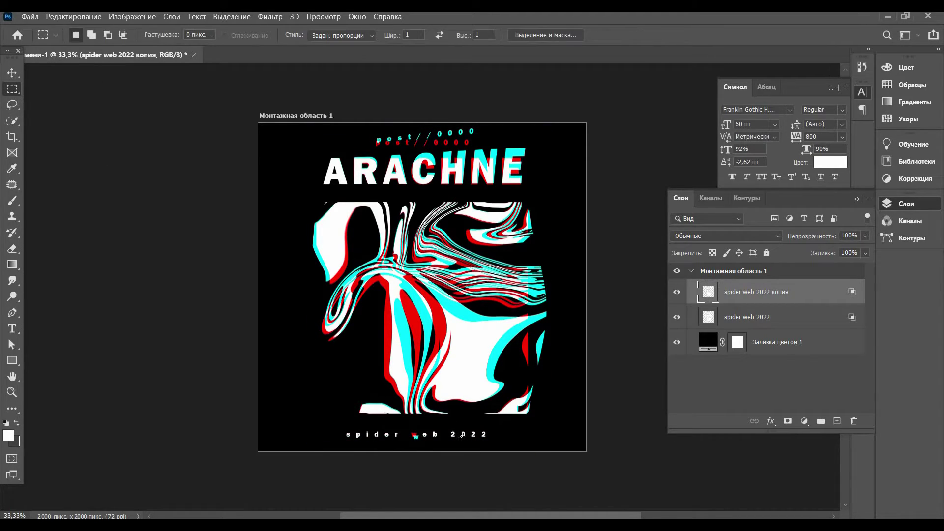
{"action": "mouse_move", "coordinate": [453, 425]}
{"action": "left_mouse_down"}
{"action": "mouse_move", "coordinate": [470, 442]}
{"action": "mouse_move", "coordinate": [464, 428]}
{"action": "left_mouse_up"}
{"action": "key", "text": "ctrl+d"}
{"action": "key", "text": "ctrl+t"}
{"action": "left_click", "coordinate": [617, 35]}
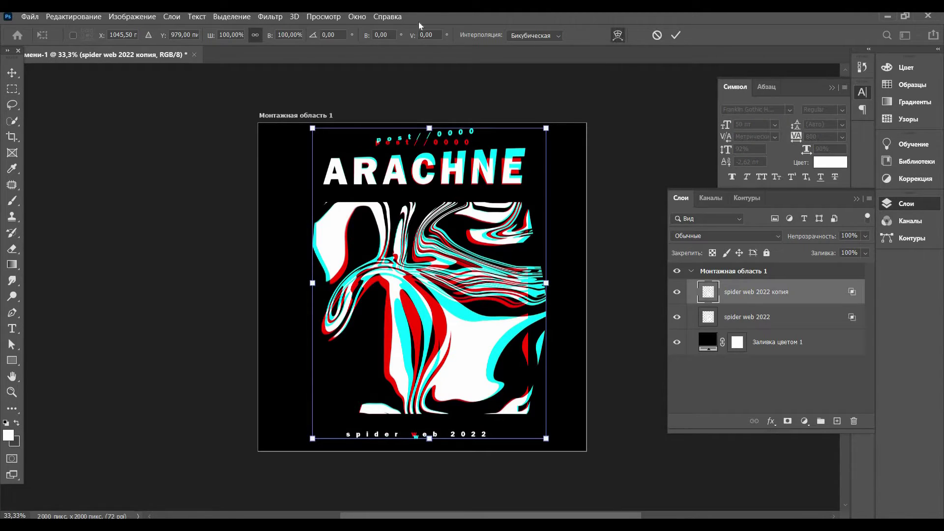
{"action": "left_click", "coordinate": [181, 35]}
{"action": "left_click", "coordinate": [492, 372]}
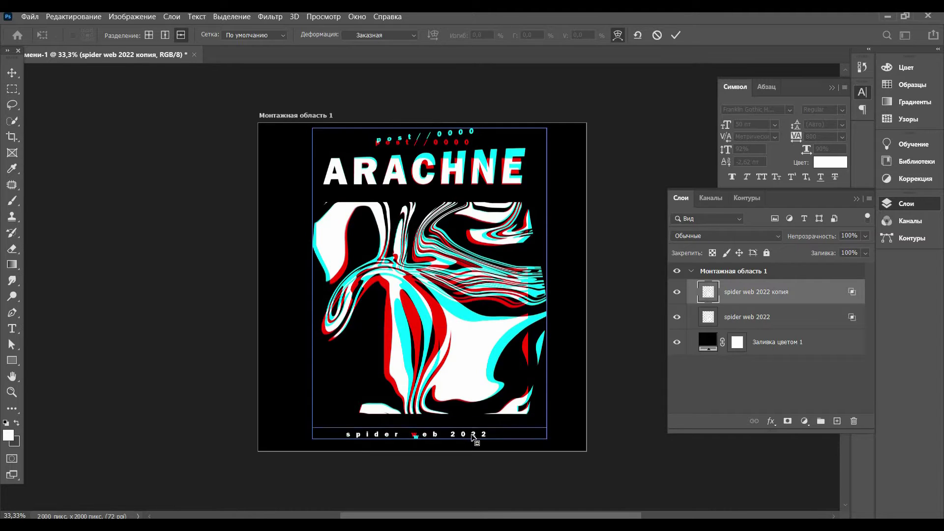
{"action": "left_click", "coordinate": [473, 435]}
{"action": "left_click_drag", "start_coordinate": [548, 436], "coordinate": [545, 439]}
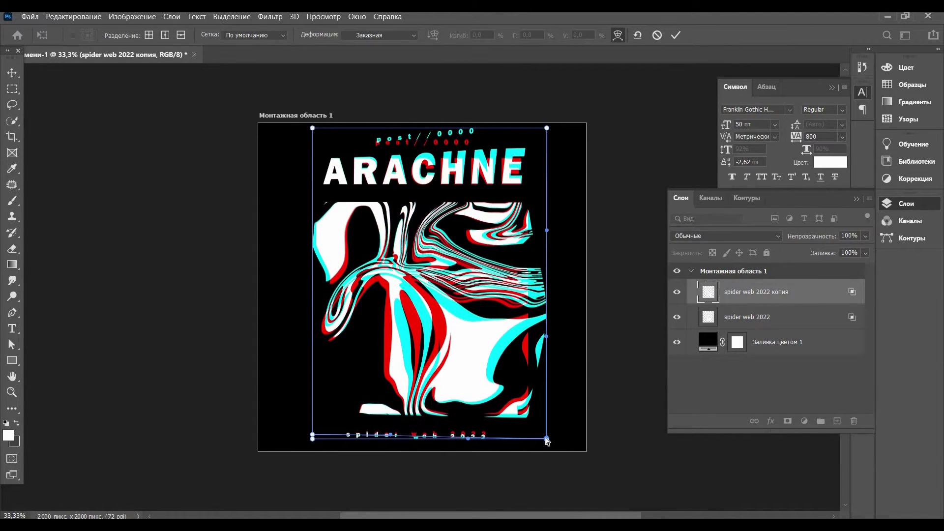
{"action": "left_click", "coordinate": [8, 74]}
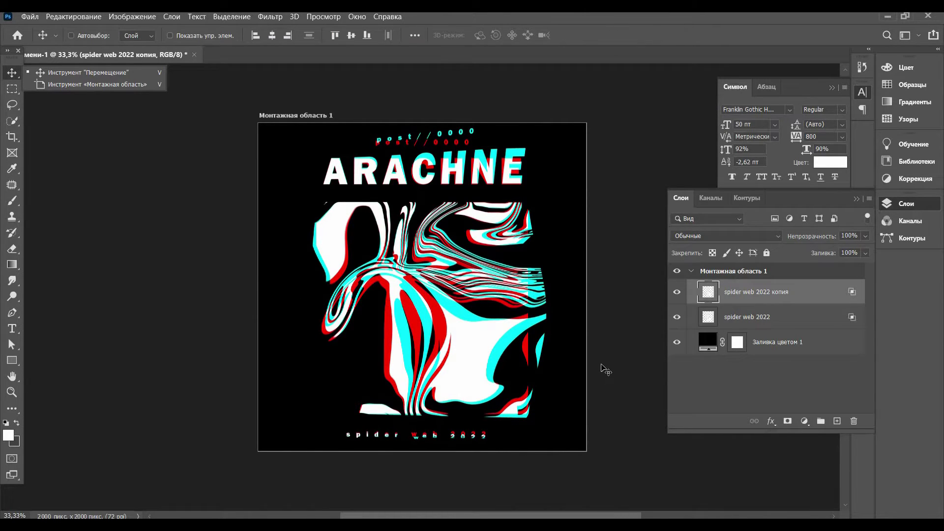
{"action": "key", "text": "ctrl+z"}
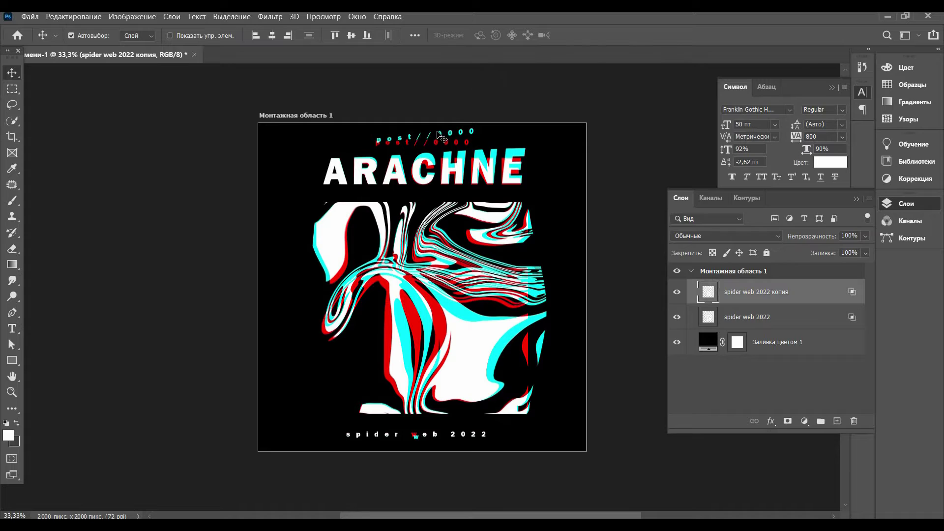
{"action": "key", "text": "ctrl+t"}
{"action": "left_click", "coordinate": [618, 37]}
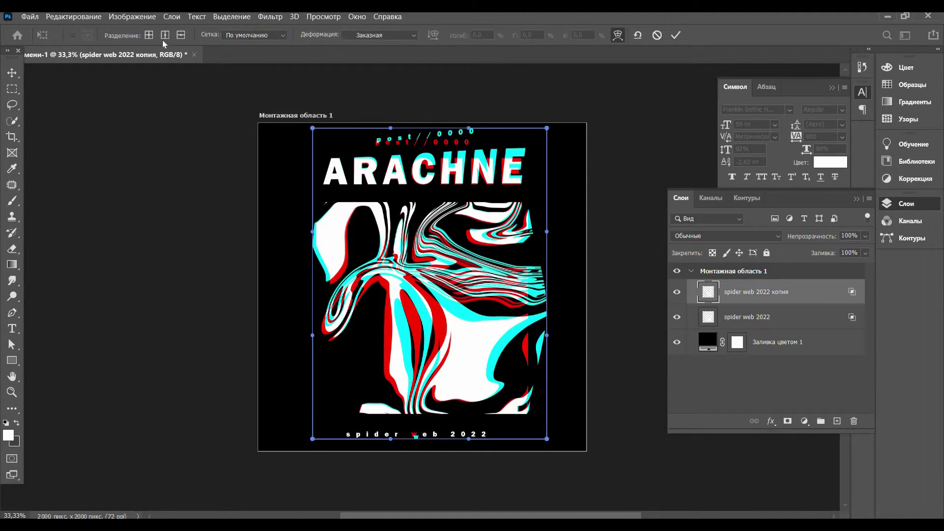
{"action": "left_click", "coordinate": [180, 35]}
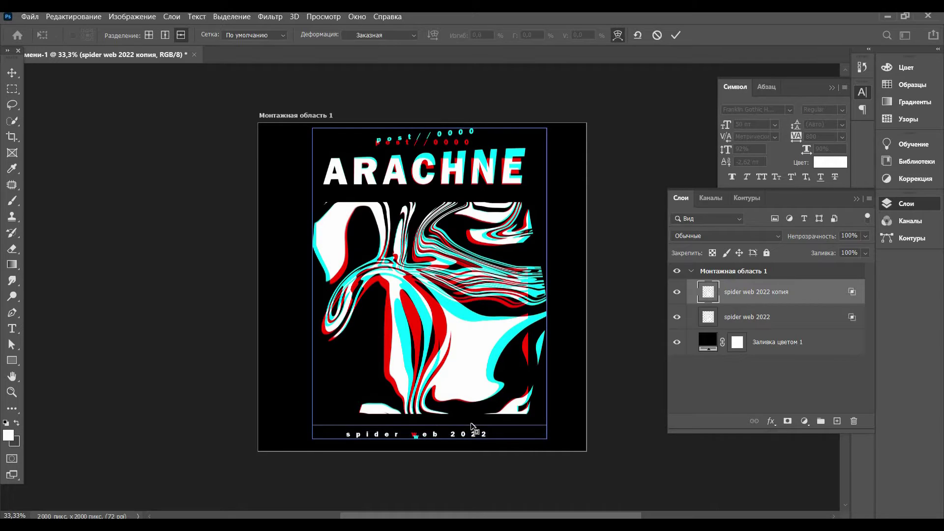
{"action": "key", "text": "Return"}
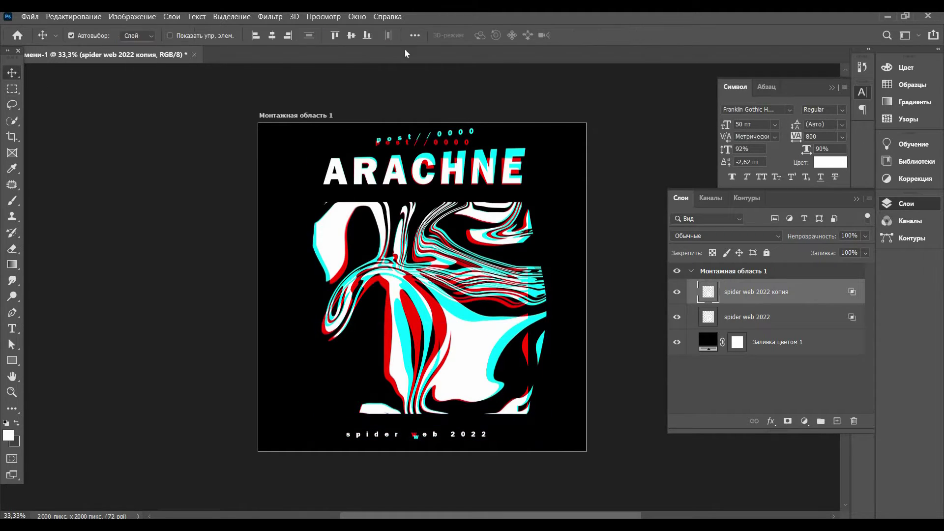
{"action": "key", "text": "ctrl+t"}
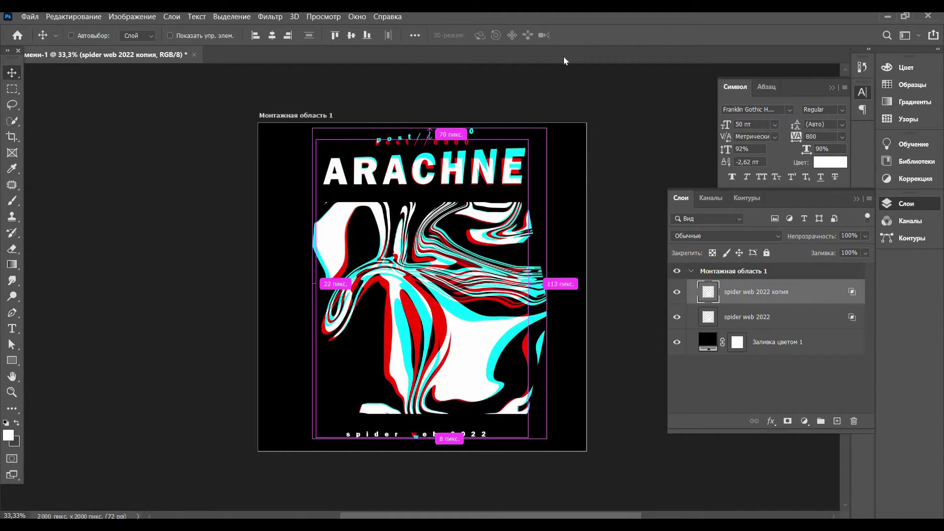
{"action": "left_click", "coordinate": [615, 33]}
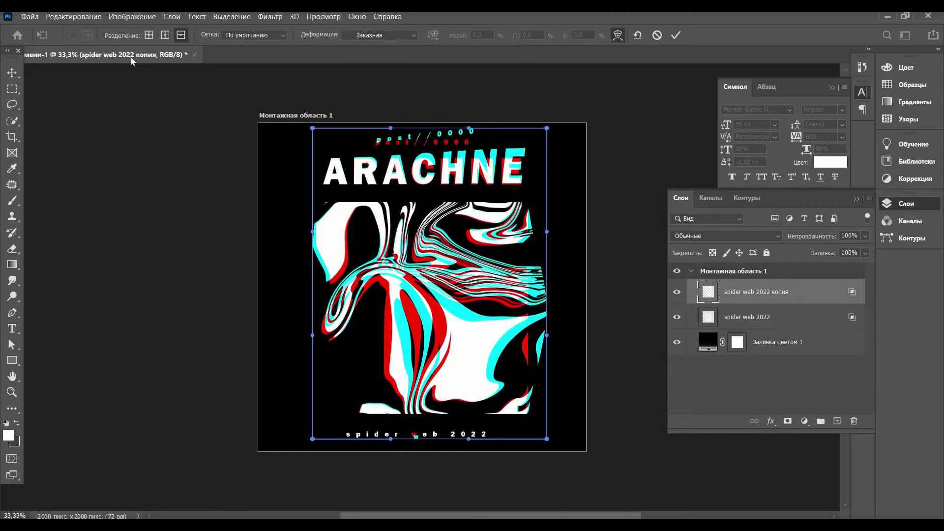
{"action": "left_click", "coordinate": [16, 92]}
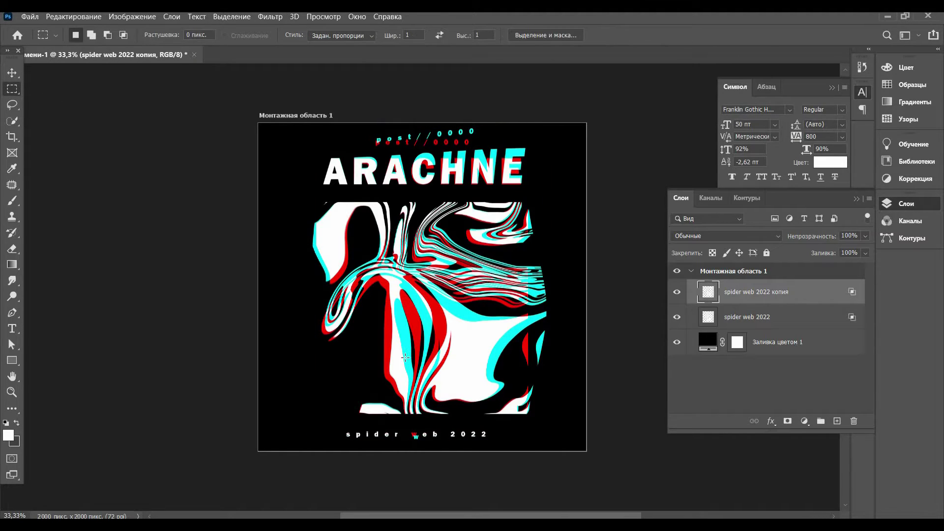
- Try selecting a small area beside the word 'spider' in the caption
{"action": "left_click_drag", "start_coordinate": [358, 440], "coordinate": [334, 436]}
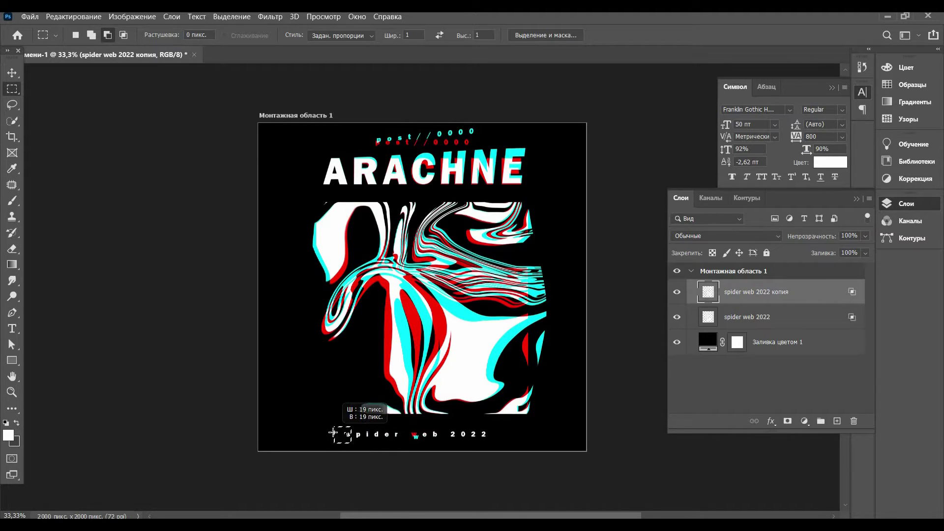
{"action": "left_click", "coordinate": [341, 418]}
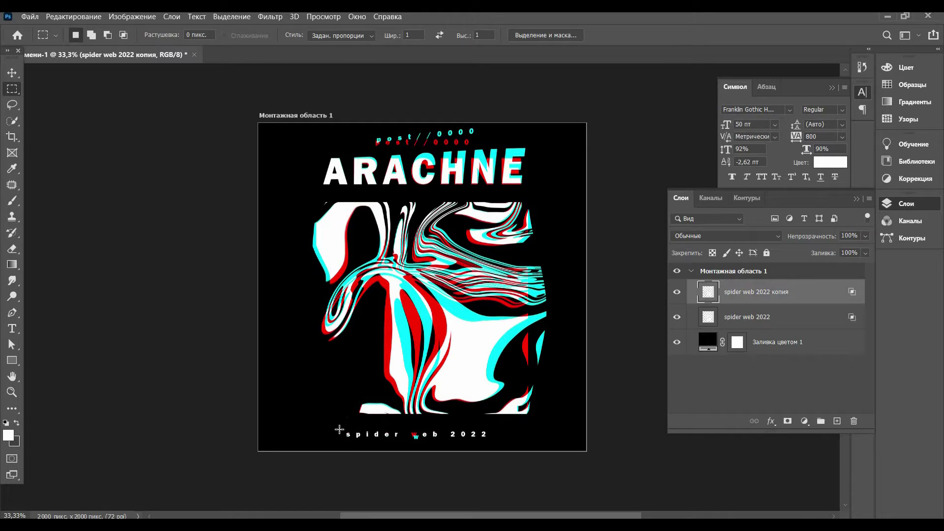
{"action": "left_click_drag", "start_coordinate": [355, 441], "coordinate": [354, 444]}
{"action": "key", "text": "ctrl+t"}
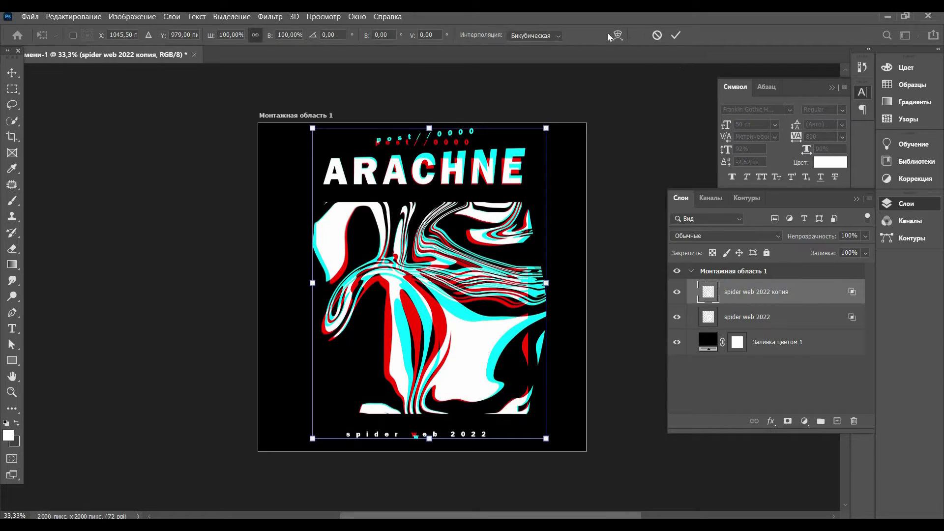
{"action": "left_click", "coordinate": [12, 88]}
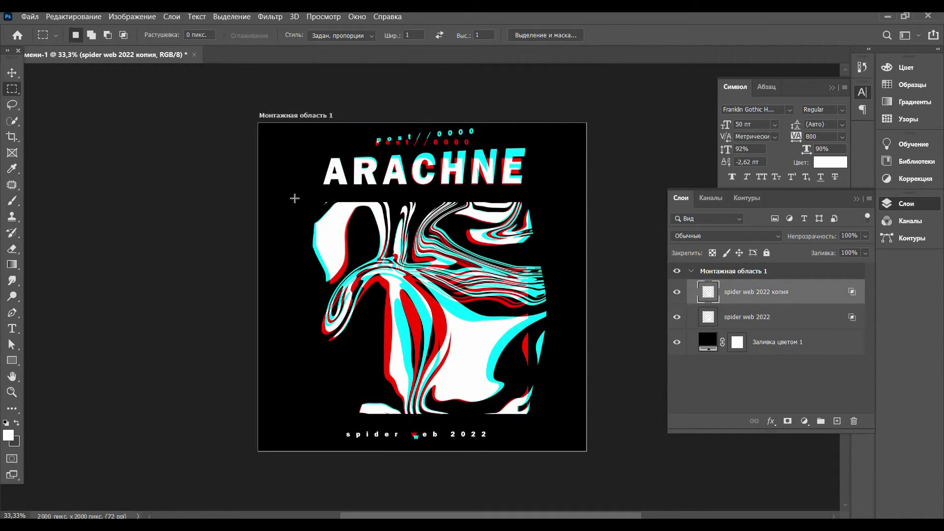
- Select a square at the swirl's upper-left, shift it about 96 px left, and deselect
{"action": "left_click_drag", "start_coordinate": [312, 197], "coordinate": [395, 285]}
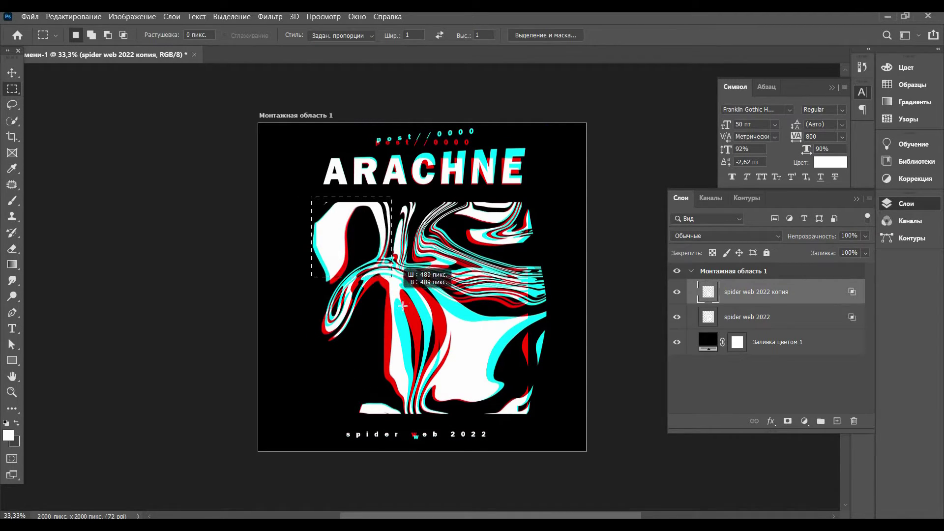
{"action": "left_click_drag", "start_coordinate": [395, 286], "coordinate": [389, 273]}
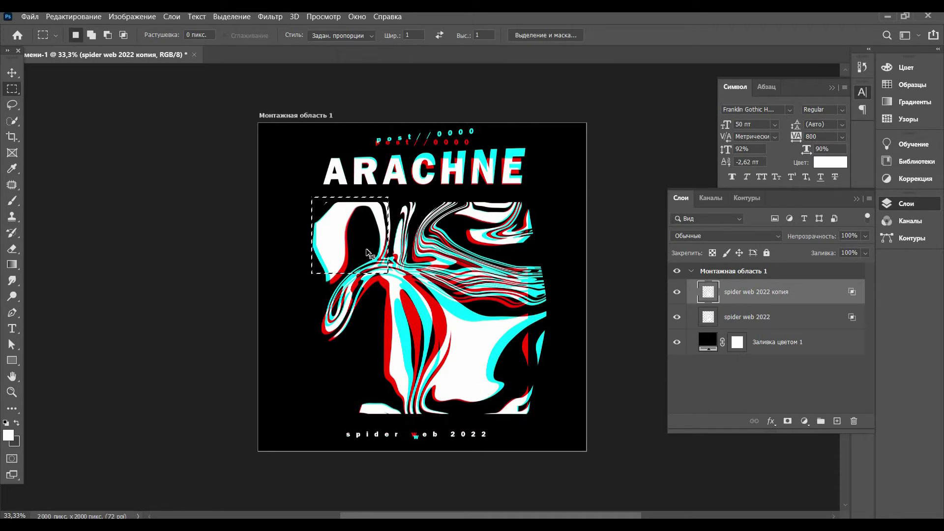
{"action": "left_click_drag", "start_coordinate": [344, 252], "coordinate": [333, 267]}
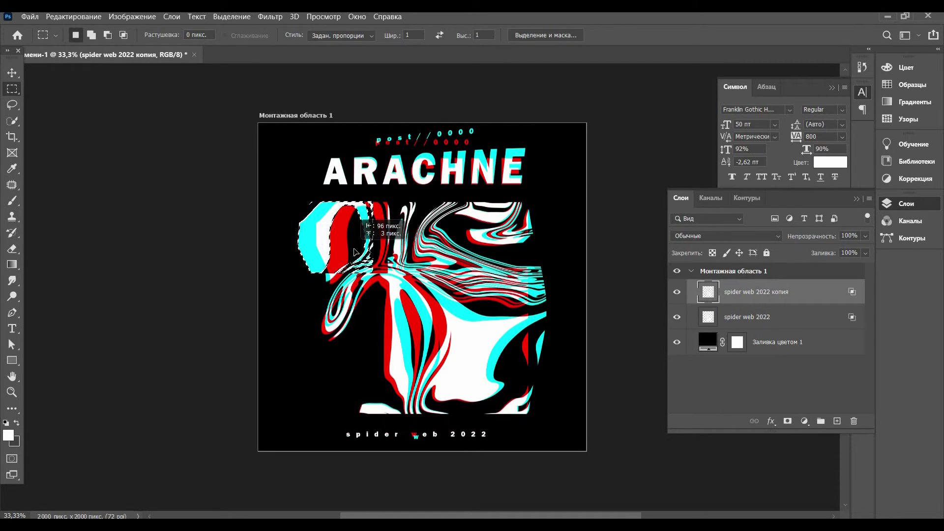
{"action": "key", "text": "v"}
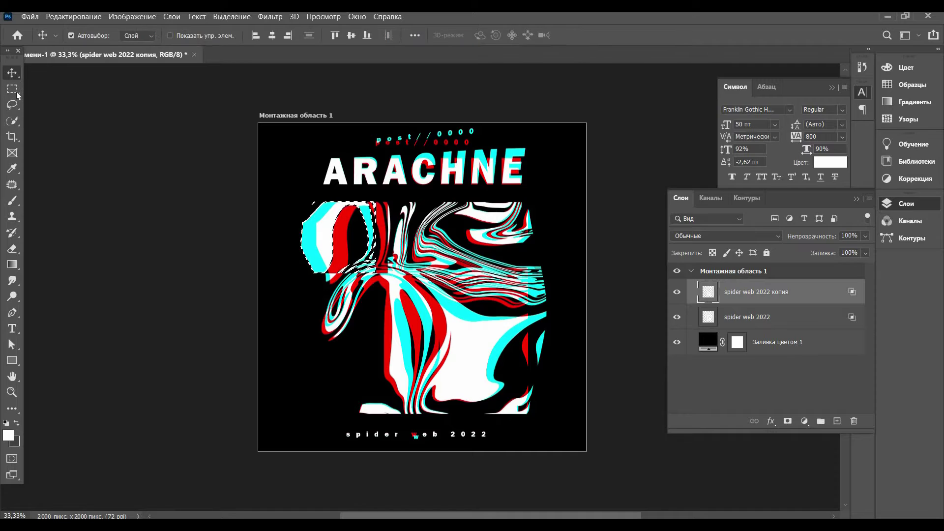
{"action": "key", "text": "ctrl+d"}
{"action": "left_click", "coordinate": [11, 88]}
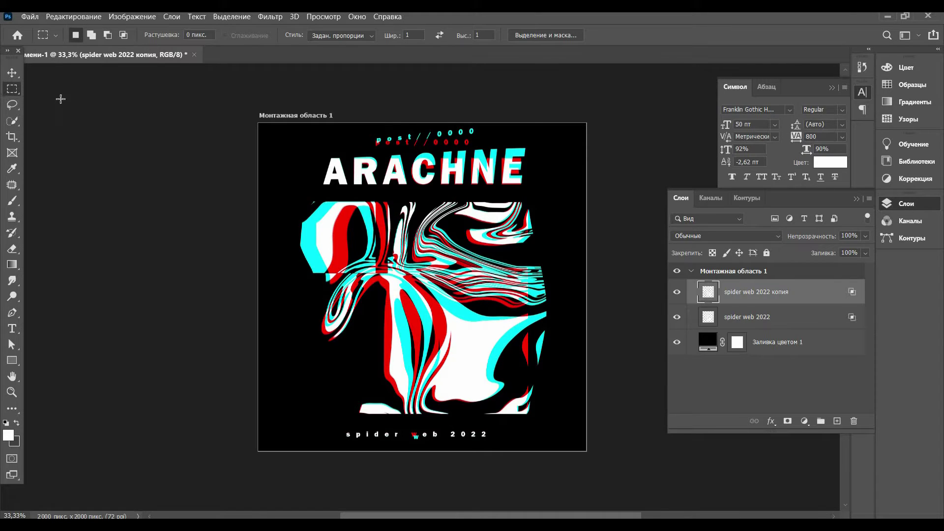
- Marquee-select the '22' at the end of '2022' and nudge it out of place
{"action": "key", "text": "ctrl+t"}
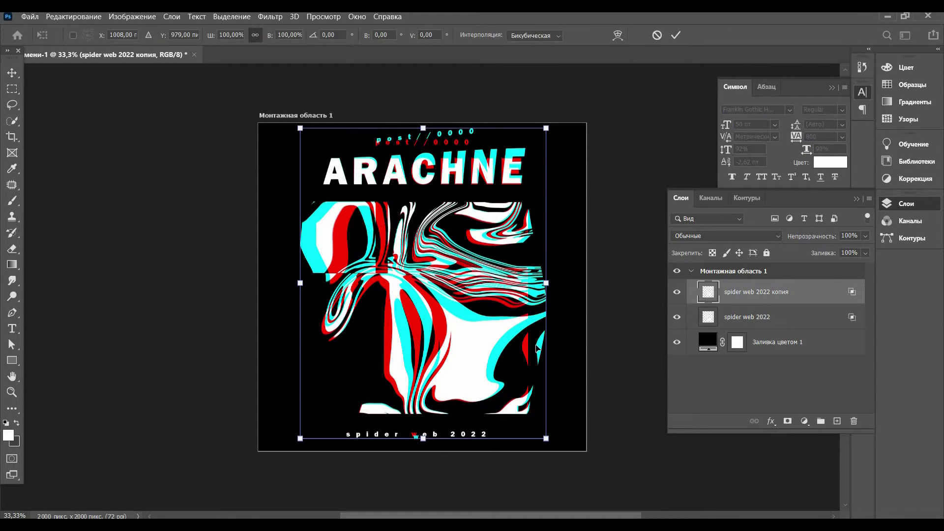
{"action": "left_click", "coordinate": [610, 39]}
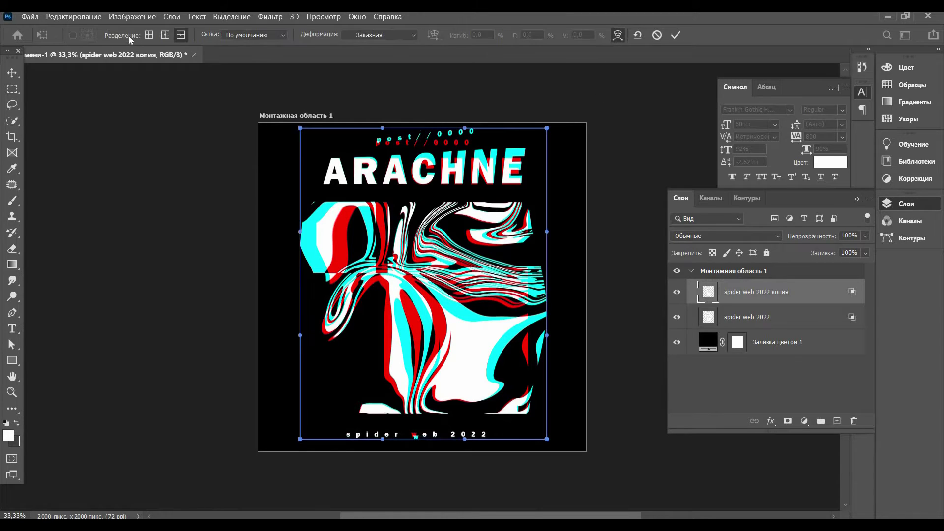
{"action": "left_click", "coordinate": [12, 88]}
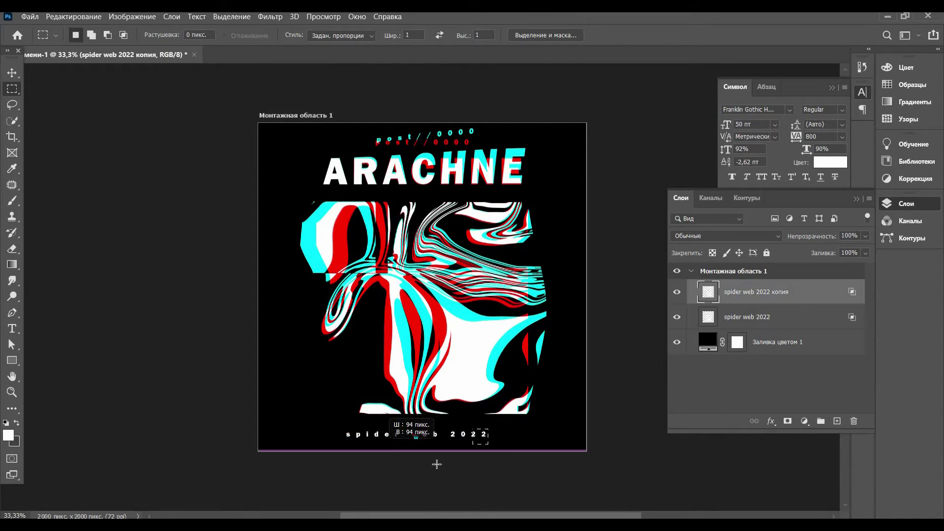
{"action": "mouse_move", "coordinate": [489, 429]}
{"action": "left_mouse_down"}
{"action": "mouse_move", "coordinate": [441, 460]}
{"action": "mouse_move", "coordinate": [484, 439]}
{"action": "left_mouse_up"}
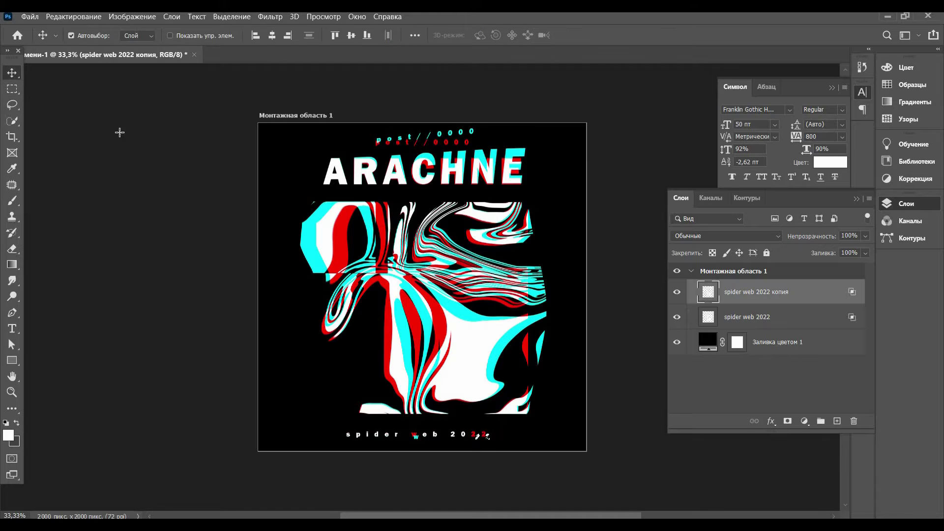
{"action": "key", "text": "v"}
{"action": "left_click", "coordinate": [804, 421]}
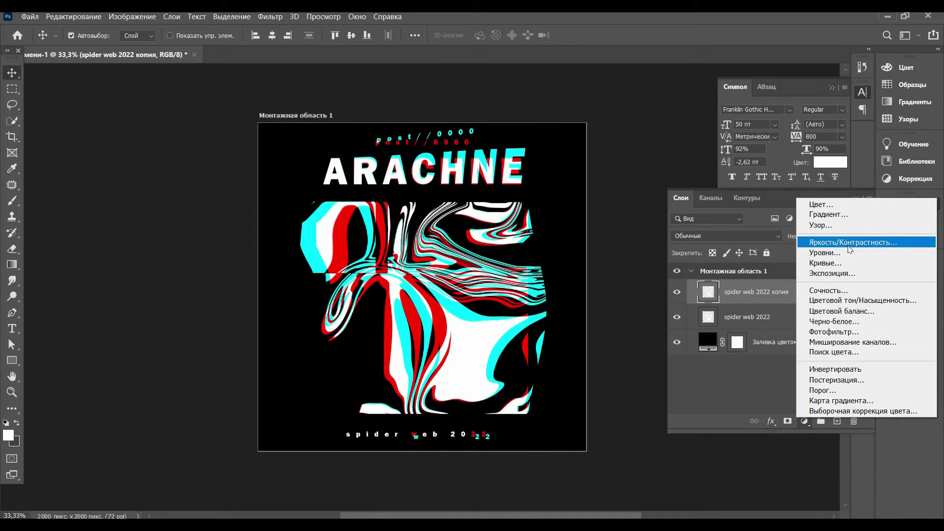
- Add a Hue/Saturation adjustment layer with Cyans saturation -30 and hue 0
{"action": "left_click", "coordinate": [848, 300]}
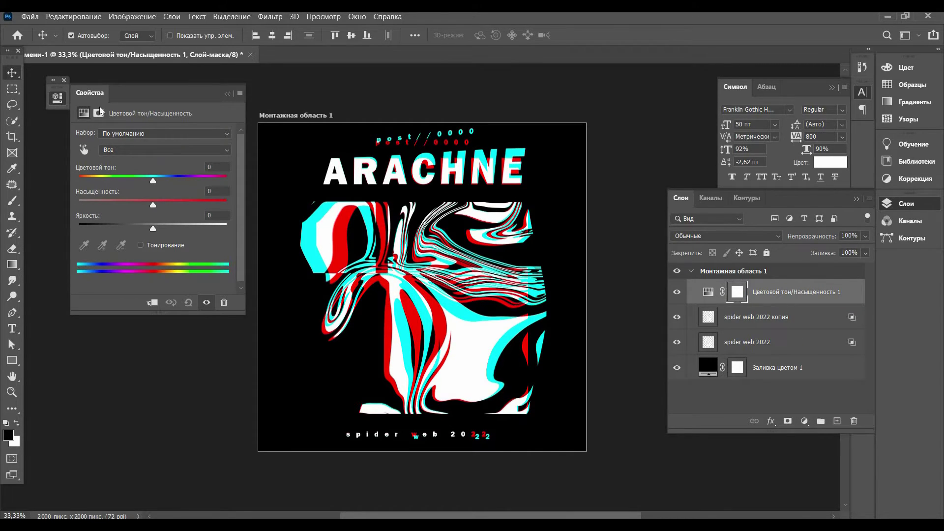
{"action": "left_click", "coordinate": [150, 133]}
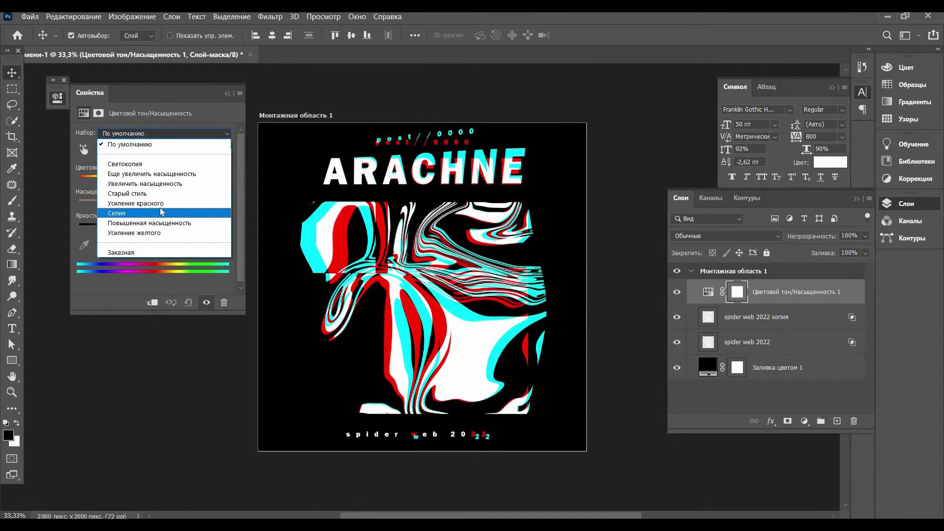
{"action": "left_click", "coordinate": [164, 145]}
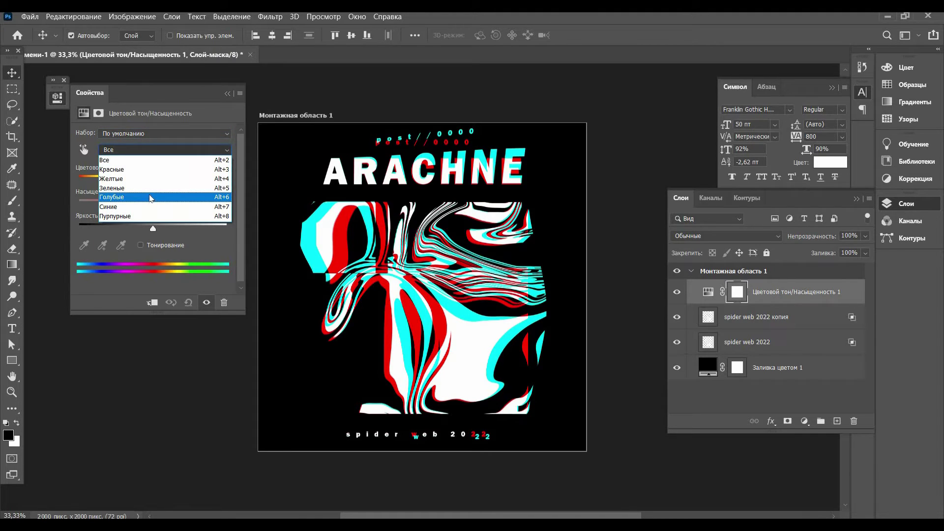
{"action": "left_click", "coordinate": [150, 197]}
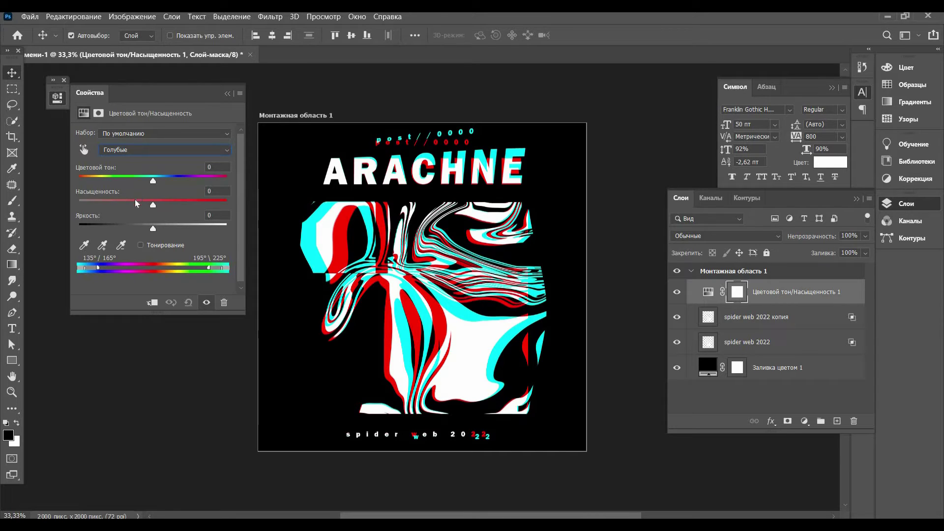
{"action": "left_click", "coordinate": [132, 205]}
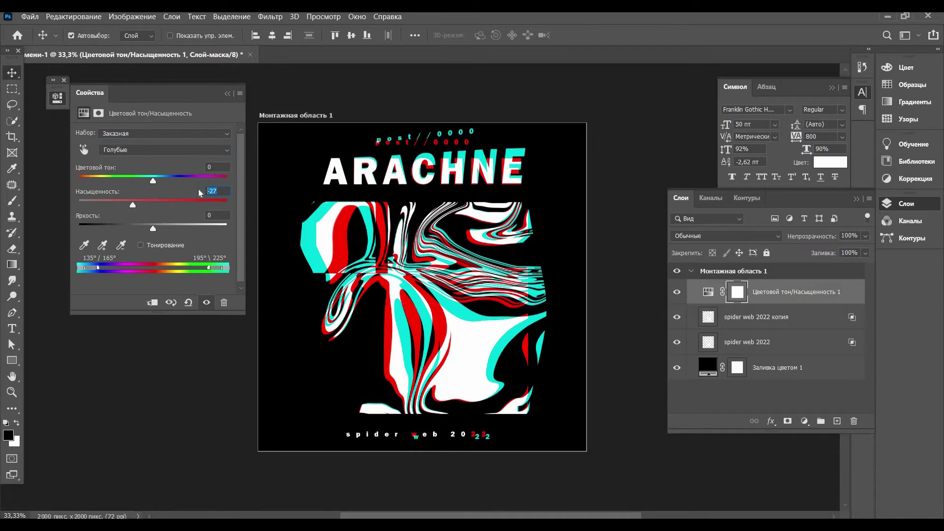
{"action": "type", "text": "30"}
{"action": "left_click", "coordinate": [196, 181]}
{"action": "key", "text": "shift+Tab"}
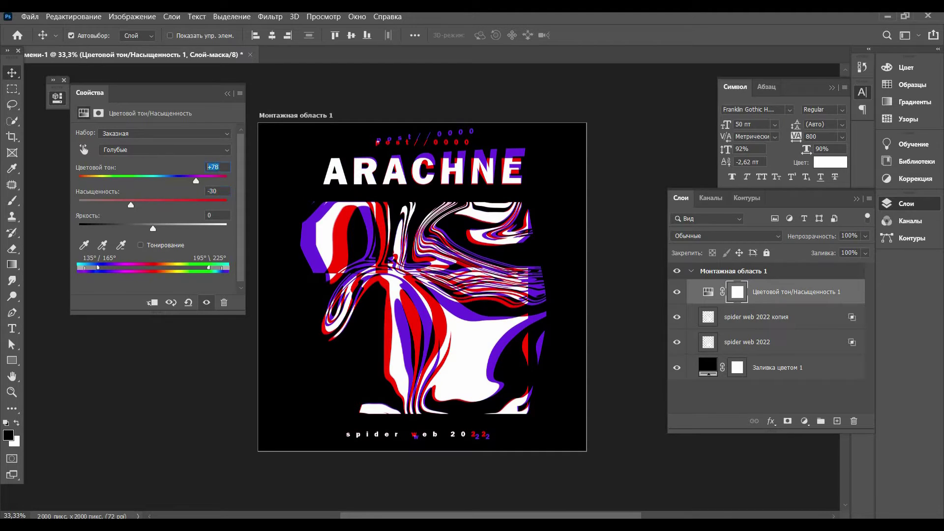
{"action": "type", "text": "0"}
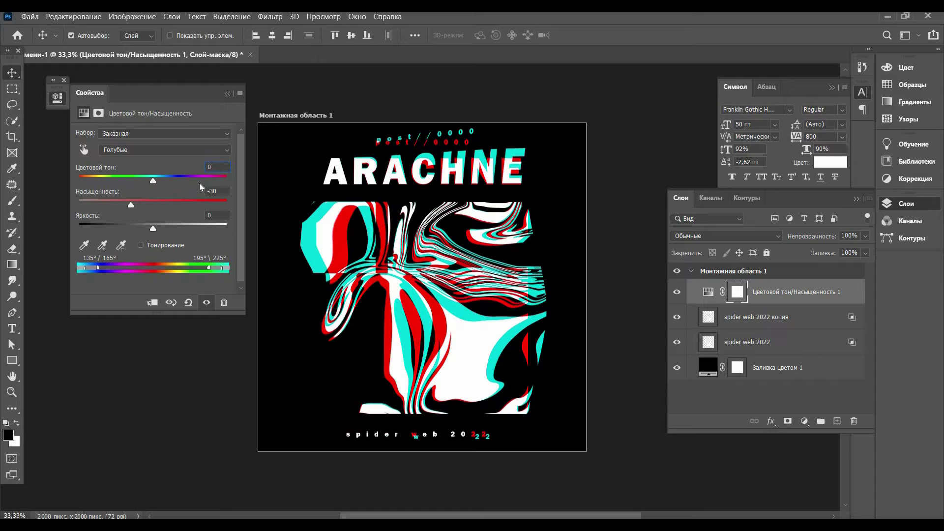
{"action": "left_click", "coordinate": [163, 156]}
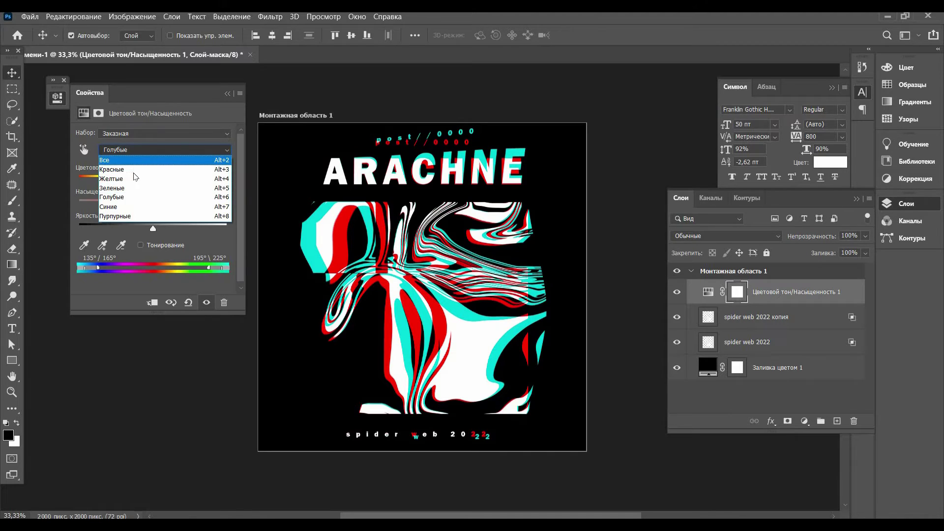
- Shift the Reds toward magenta (hue -26) and raise their saturation to +39
{"action": "left_click", "coordinate": [135, 160]}
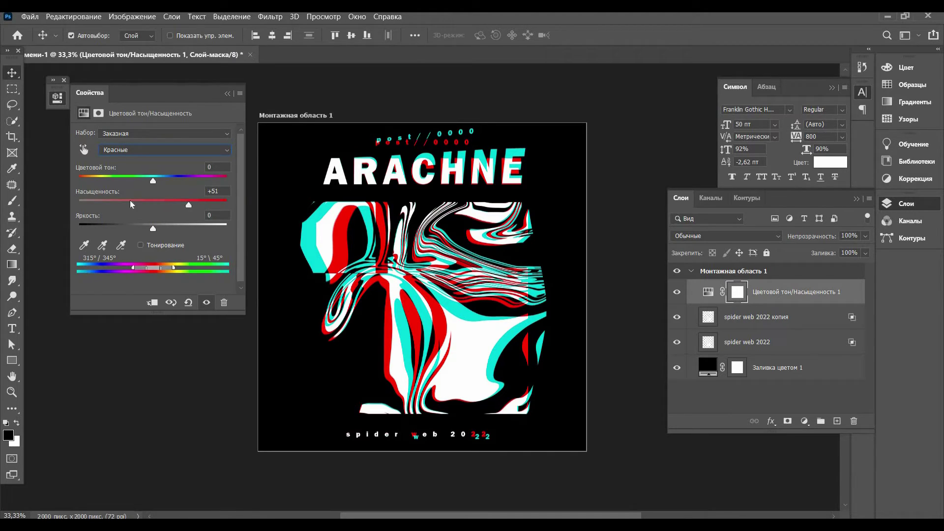
{"action": "left_click_drag", "start_coordinate": [131, 204], "coordinate": [109, 204]}
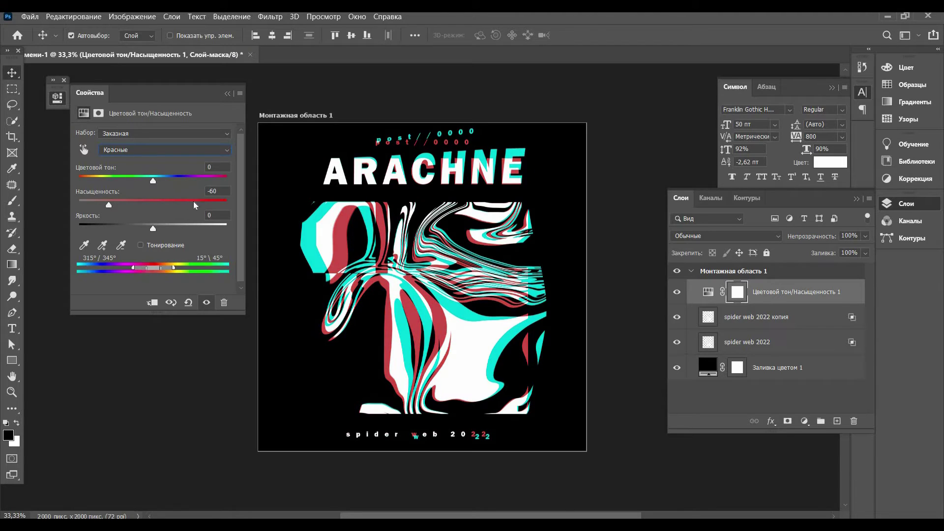
{"action": "left_click_drag", "start_coordinate": [195, 204], "coordinate": [151, 203]}
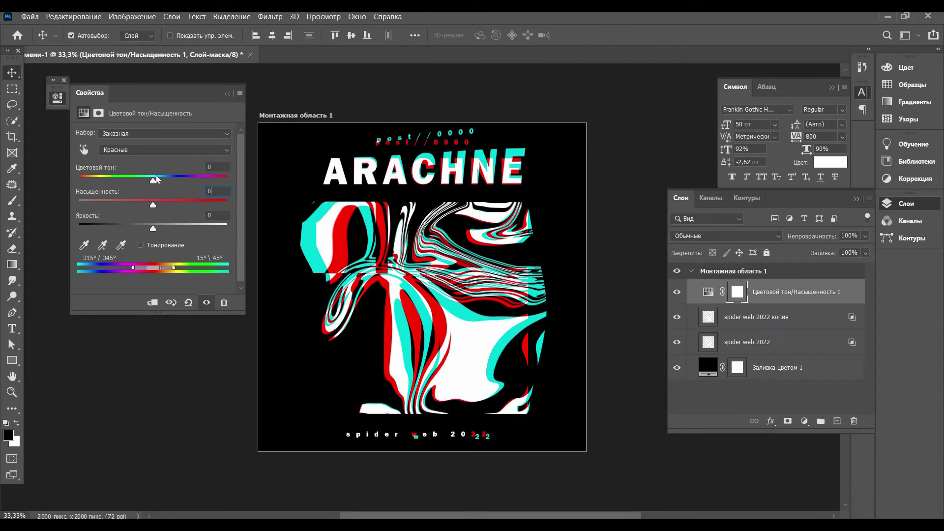
{"action": "left_click_drag", "start_coordinate": [156, 176], "coordinate": [179, 178]}
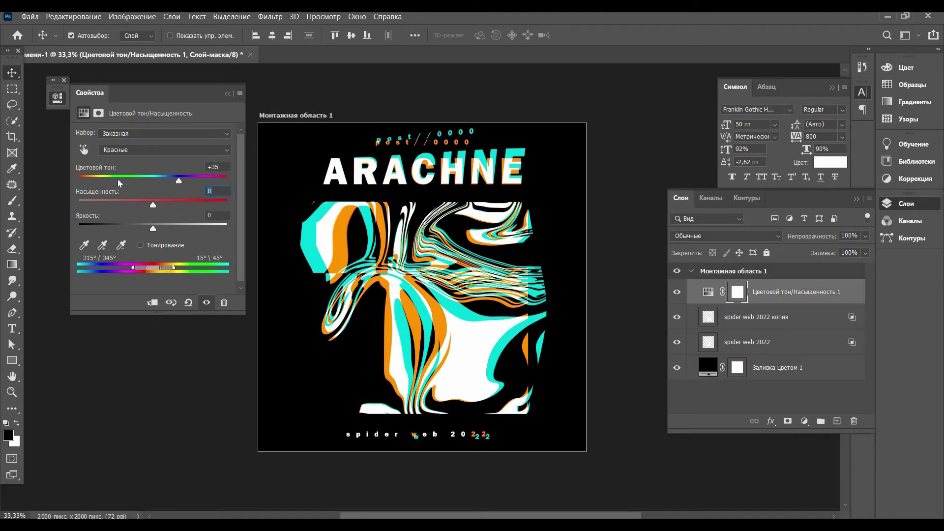
{"action": "left_click", "coordinate": [132, 178]}
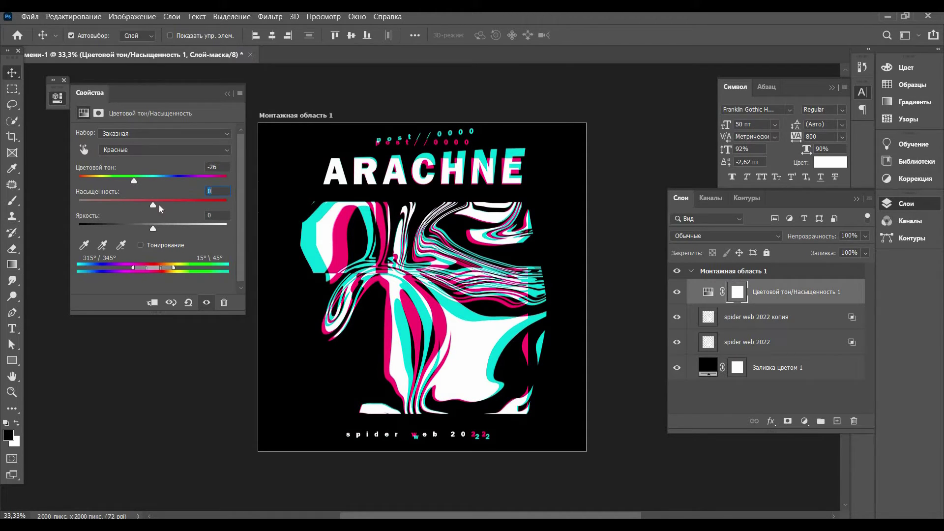
{"action": "left_click_drag", "start_coordinate": [150, 204], "coordinate": [176, 205]}
- Tweak the Blues' saturation and bring their hue back near neutral
{"action": "left_click", "coordinate": [155, 151]}
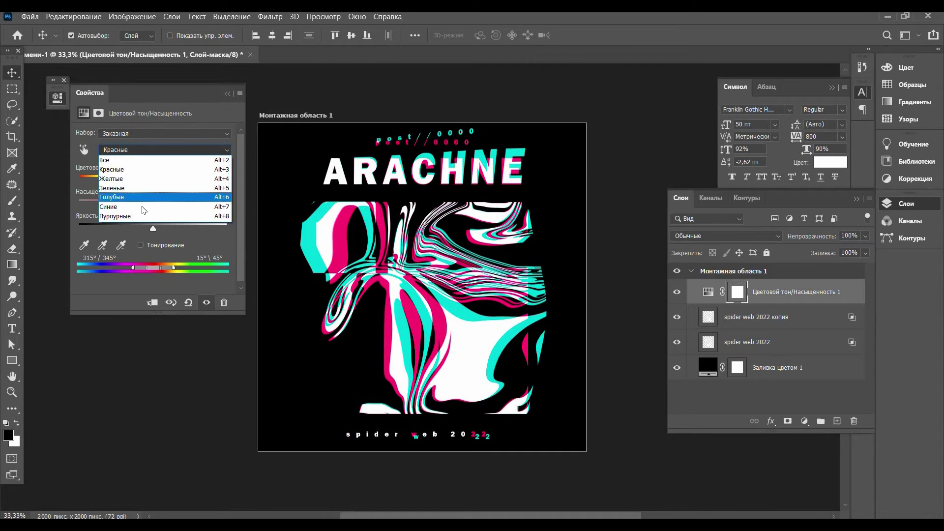
{"action": "left_click", "coordinate": [174, 196]}
{"action": "left_click_drag", "start_coordinate": [153, 205], "coordinate": [103, 181]}
{"action": "left_click", "coordinate": [155, 204]}
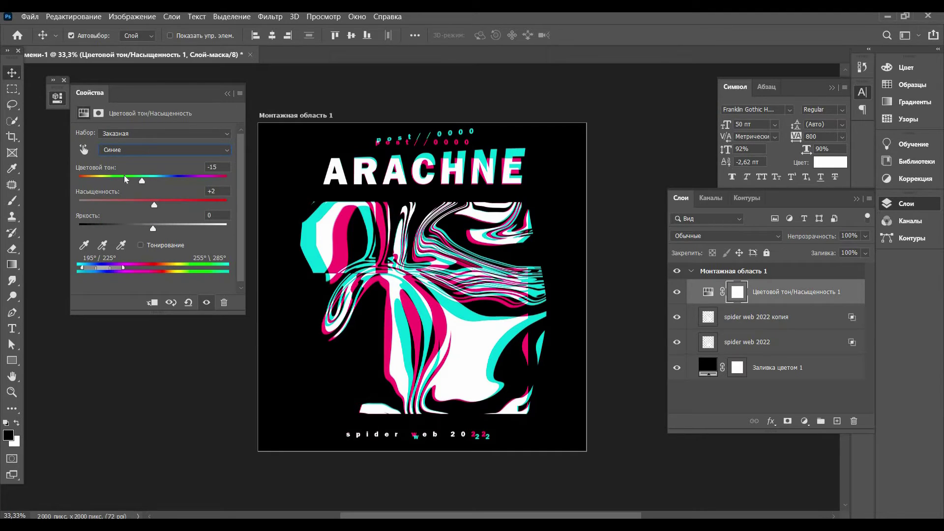
{"action": "mouse_move", "coordinate": [170, 178]}
{"action": "left_mouse_down"}
{"action": "mouse_move", "coordinate": [202, 181]}
{"action": "mouse_move", "coordinate": [155, 176]}
{"action": "left_mouse_up"}
- Set the Cyans to hue +8, saturation +100 and lightness +25
{"action": "left_click", "coordinate": [152, 149]}
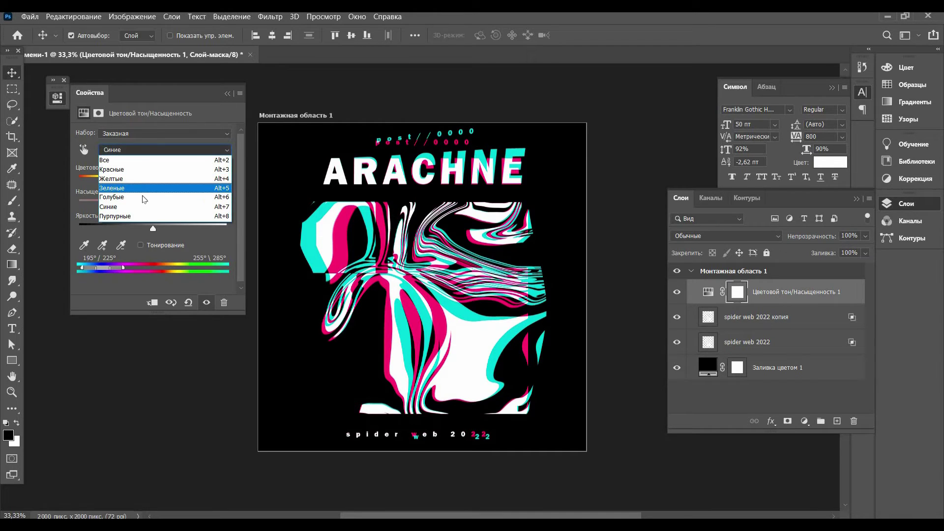
{"action": "left_click", "coordinate": [147, 189]}
{"action": "mouse_move", "coordinate": [176, 183]}
{"action": "left_mouse_down"}
{"action": "mouse_move", "coordinate": [159, 181]}
{"action": "mouse_move", "coordinate": [143, 205]}
{"action": "left_mouse_up"}
{"action": "left_click_drag", "start_coordinate": [200, 202], "coordinate": [230, 213]}
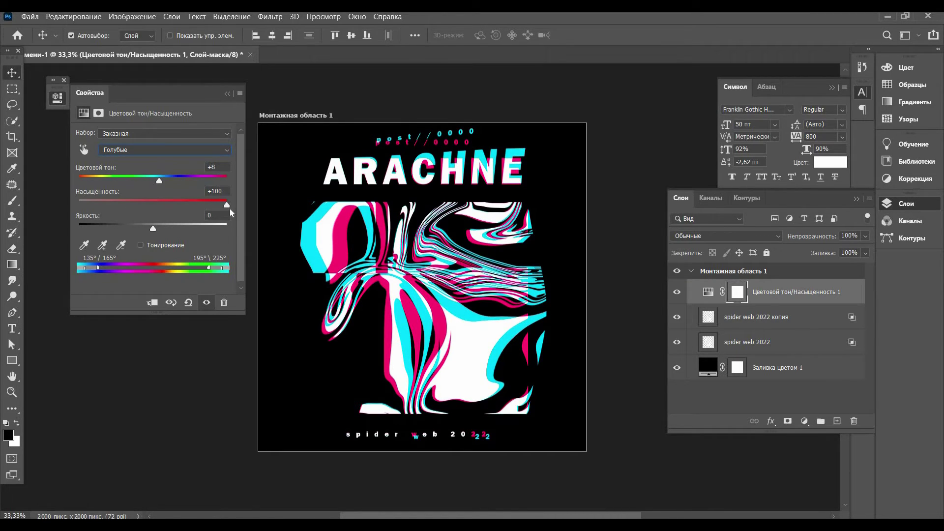
{"action": "left_click", "coordinate": [172, 226]}
- Close the Hue/Saturation properties panel
{"action": "left_click", "coordinate": [63, 80]}
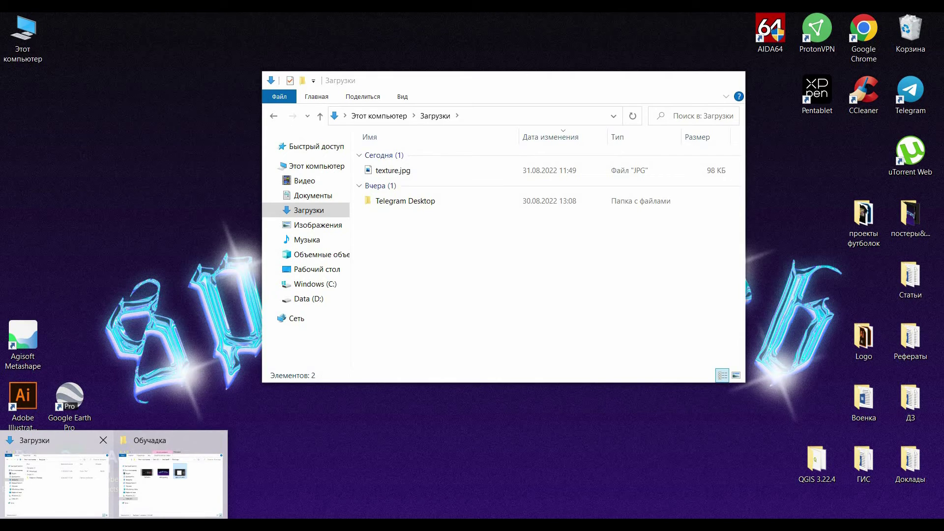
- Place texture.jpg from Downloads and stretch it to cover the whole artboard
{"action": "left_click", "coordinate": [54, 474]}
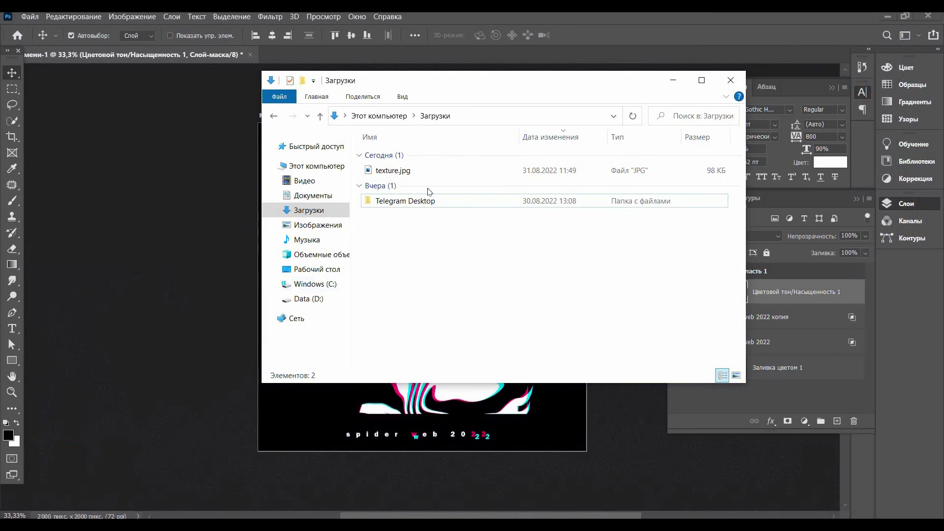
{"action": "left_click_drag", "start_coordinate": [392, 170], "coordinate": [344, 389]}
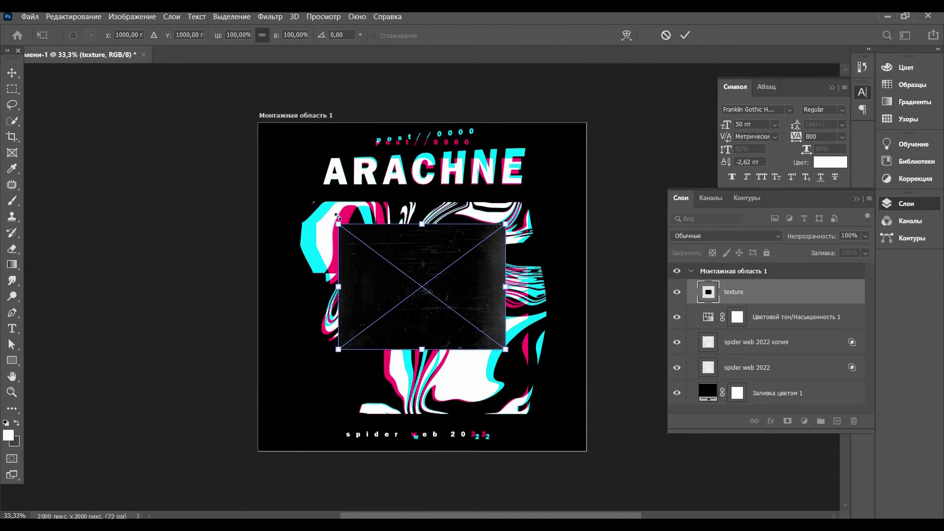
{"action": "left_click_drag", "start_coordinate": [338, 224], "coordinate": [258, 123]}
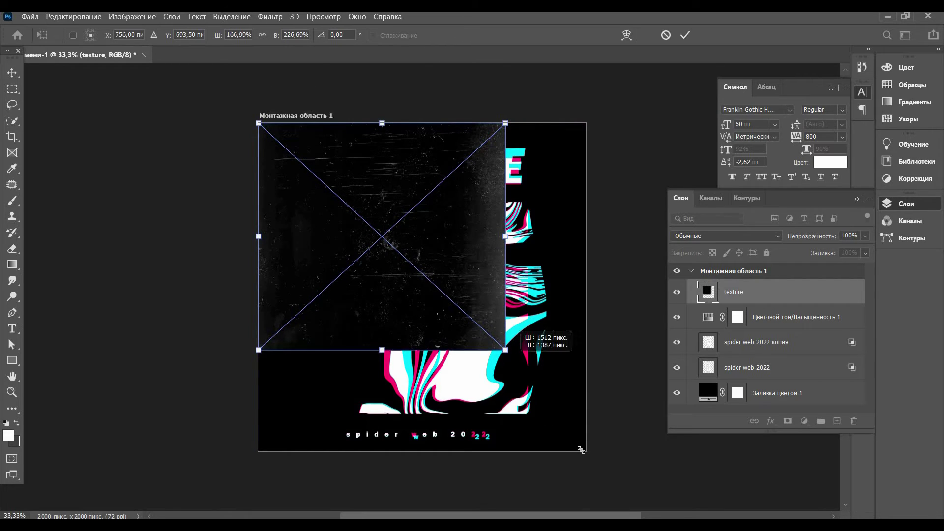
{"action": "left_click_drag", "start_coordinate": [580, 449], "coordinate": [585, 449]}
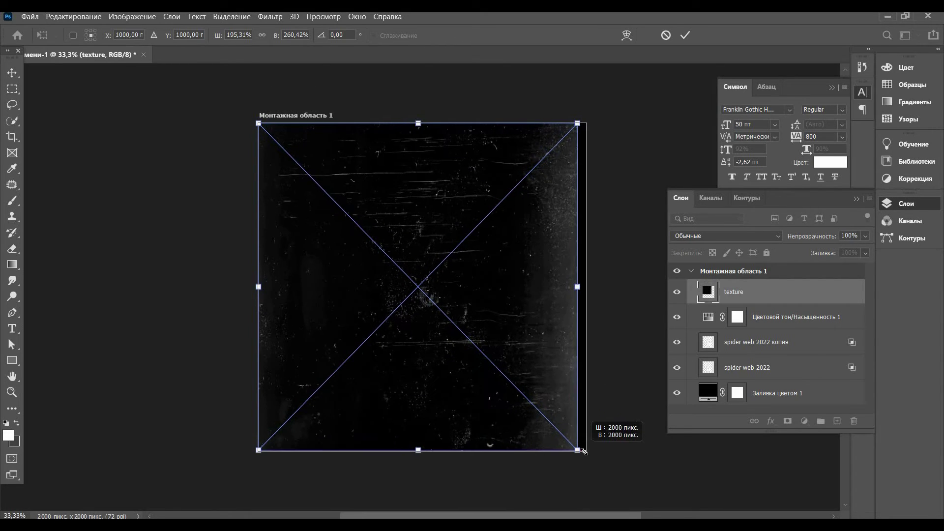
- Set the texture layer's blend mode to Lighten (Замена светлым) and deselect it
{"action": "left_click", "coordinate": [762, 235]}
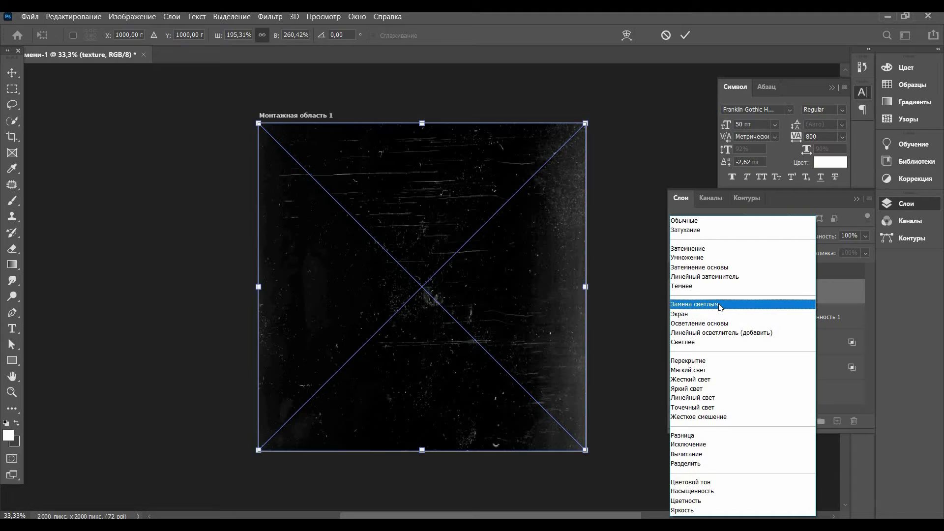
{"action": "key", "text": "Up"}
{"action": "key", "text": "Up"}
{"action": "key", "text": "Escape"}
{"action": "key", "text": "Return"}
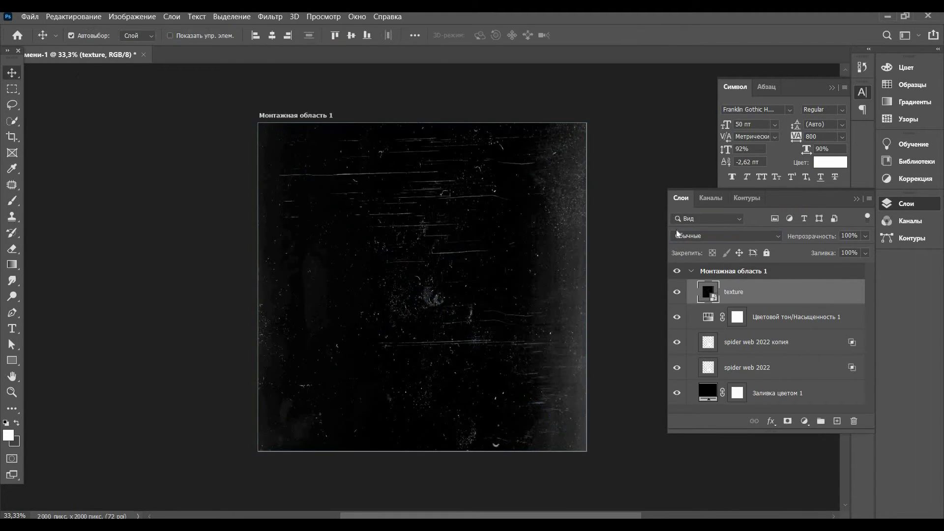
{"action": "left_click", "coordinate": [725, 235]}
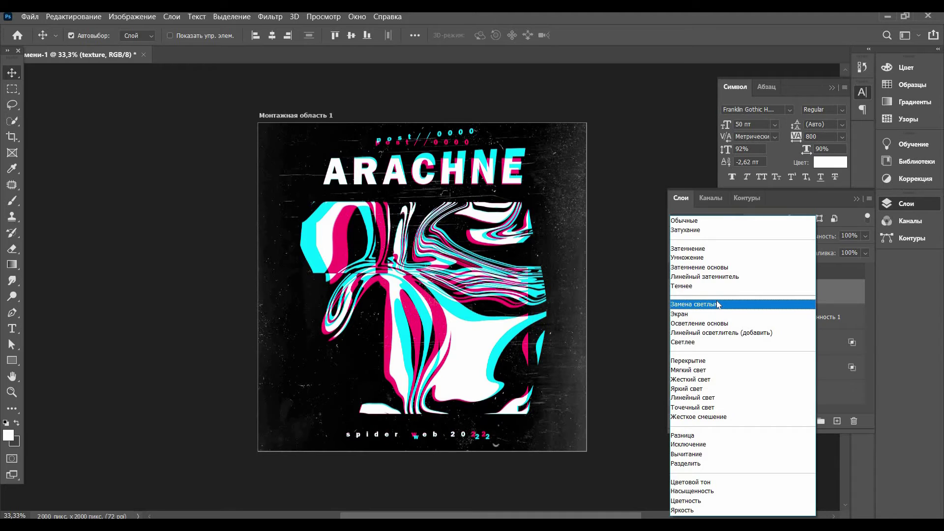
{"action": "left_click", "coordinate": [718, 304]}
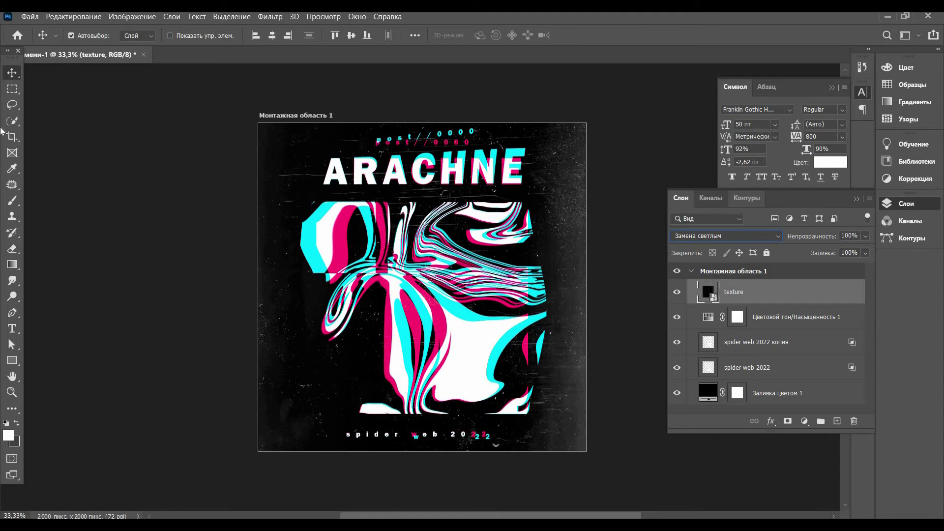
{"action": "left_click", "coordinate": [148, 203]}
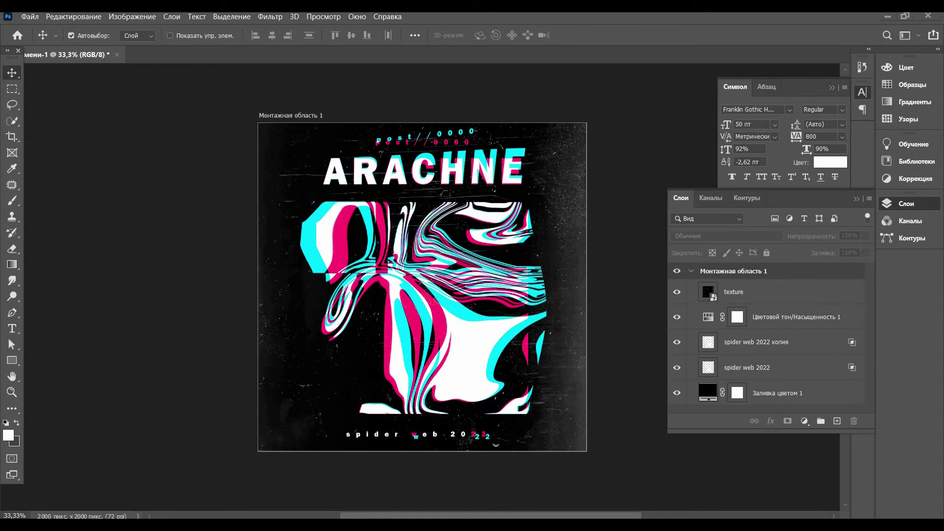
- Place torn barcode sticker composition 1 on the poster instead of composition 6
{"action": "key", "text": "alt+Tab"}
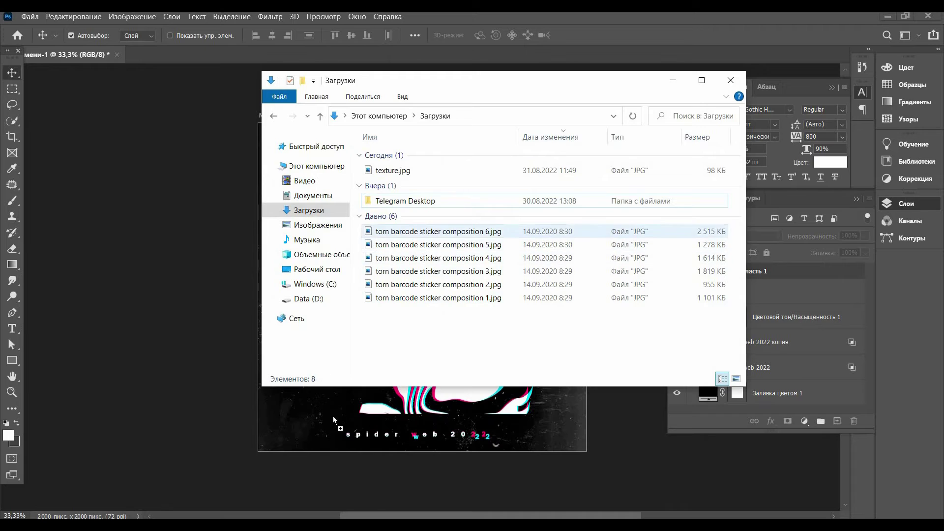
{"action": "left_click_drag", "start_coordinate": [335, 414], "coordinate": [400, 360]}
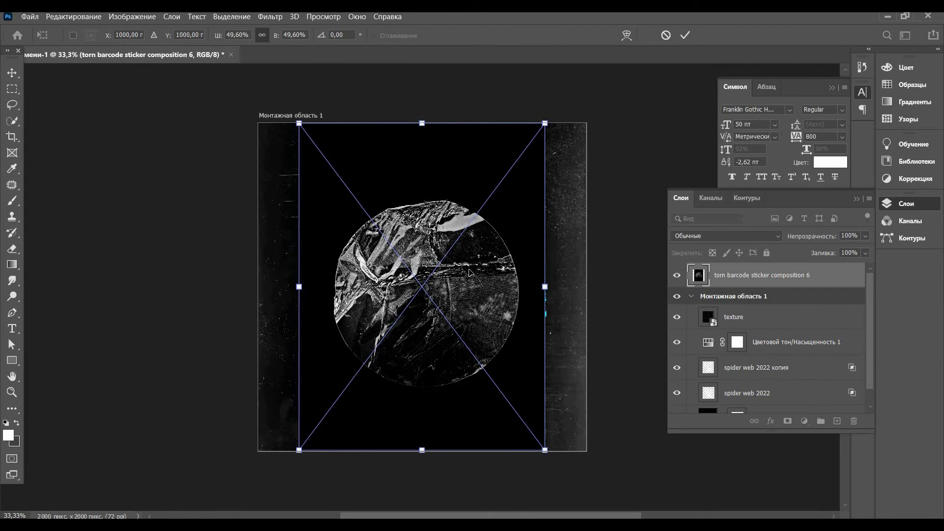
{"action": "key", "text": "Escape"}
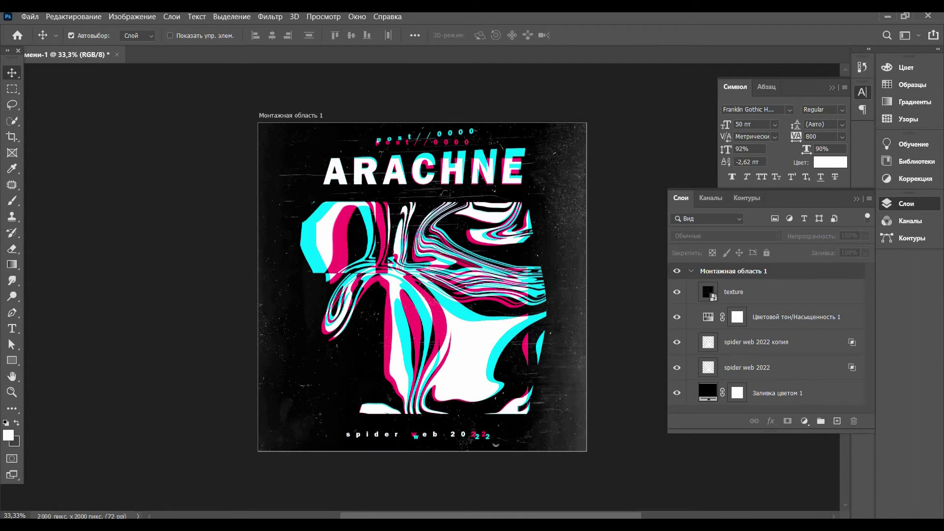
{"action": "key", "text": "alt+Tab"}
{"action": "left_click_drag", "start_coordinate": [394, 299], "coordinate": [422, 353]}
- Set the sticker layer to Lighten and shrink it to 24.56% in the bottom-left corner
{"action": "left_click_drag", "start_coordinate": [543, 127], "coordinate": [510, 169]}
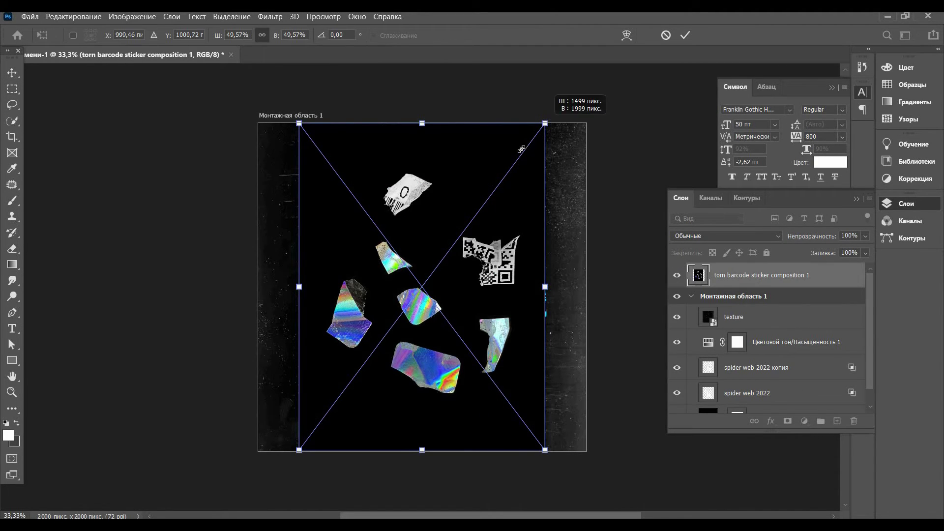
{"action": "left_click", "coordinate": [731, 236]}
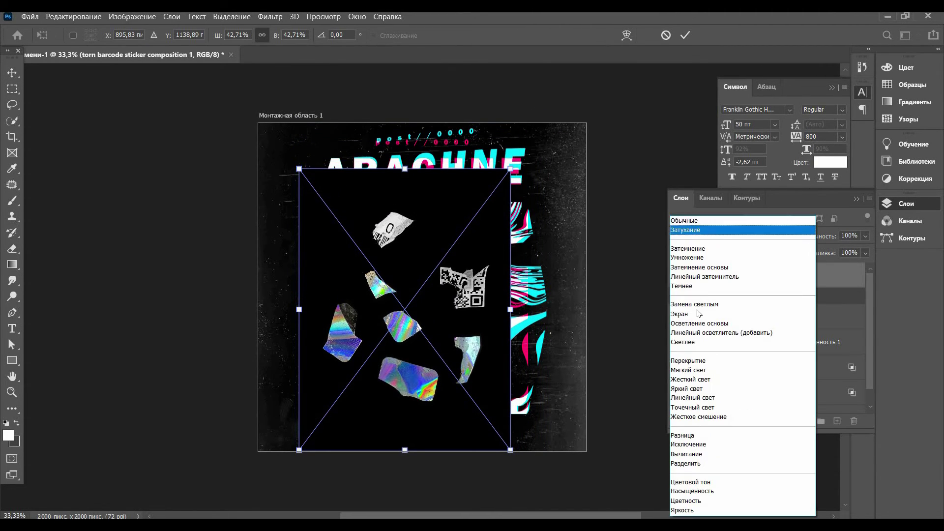
{"action": "left_click", "coordinate": [698, 310]}
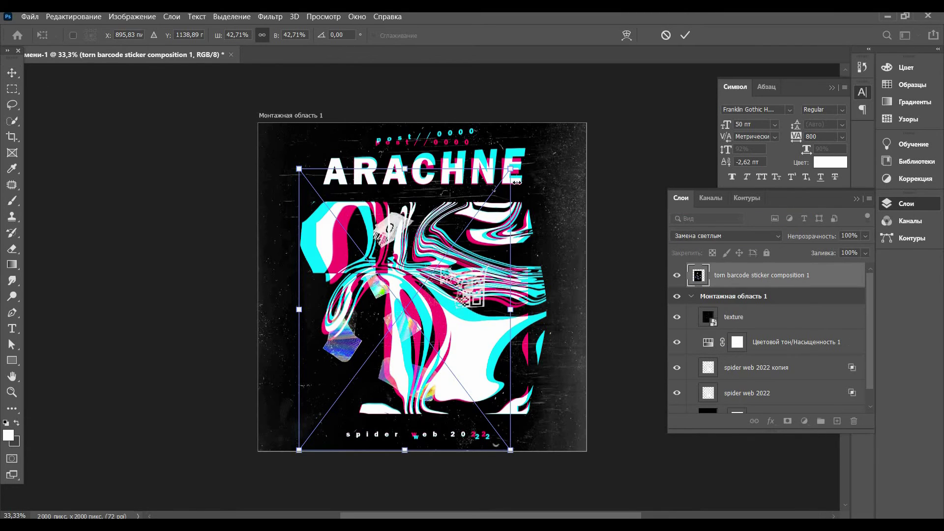
{"action": "mouse_move", "coordinate": [510, 169]}
{"action": "left_mouse_down"}
{"action": "mouse_move", "coordinate": [378, 333]}
{"action": "mouse_move", "coordinate": [419, 289]}
{"action": "left_mouse_up"}
{"action": "mouse_move", "coordinate": [340, 414]}
{"action": "left_mouse_down"}
{"action": "mouse_move", "coordinate": [280, 431]}
{"action": "mouse_move", "coordinate": [259, 464]}
{"action": "left_mouse_up"}
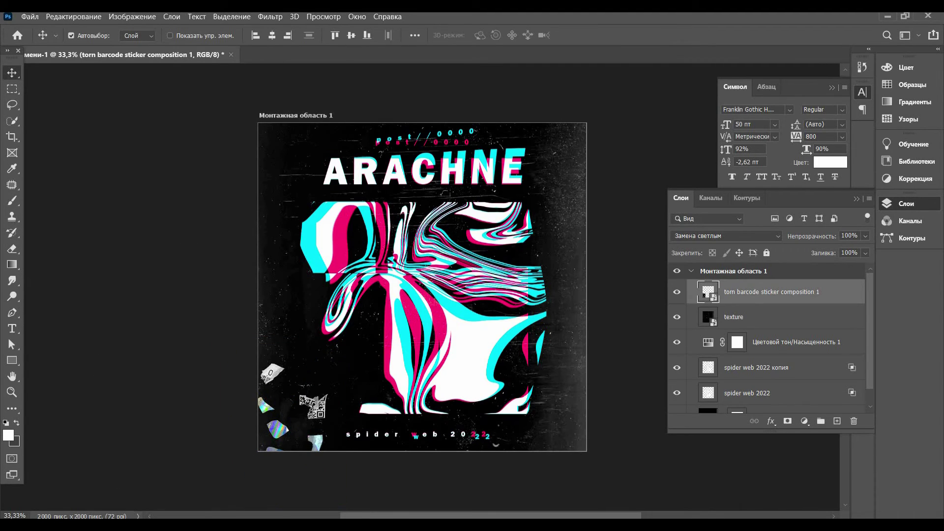
- Preview compositions 3 and 2, then place composition 2 barcode strips on the poster
{"action": "left_click", "coordinate": [457, 273]}
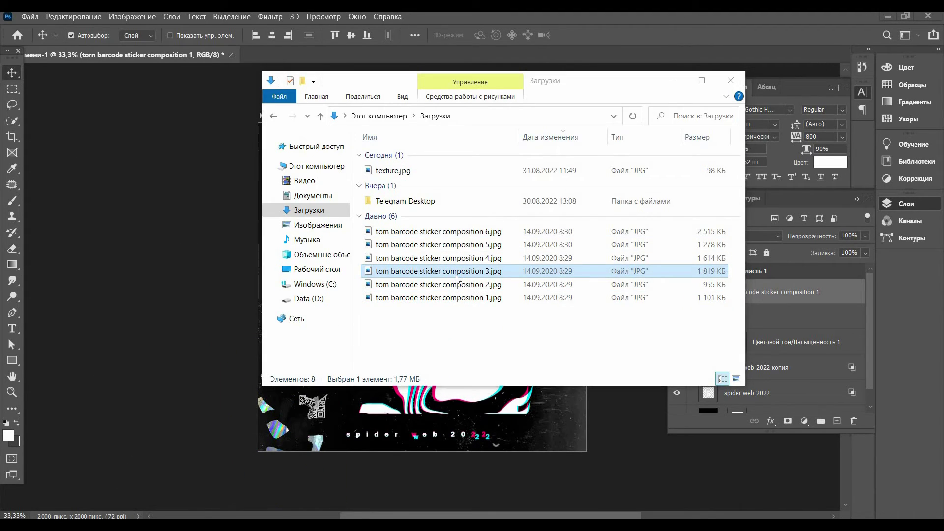
{"action": "double_click", "coordinate": [456, 278]}
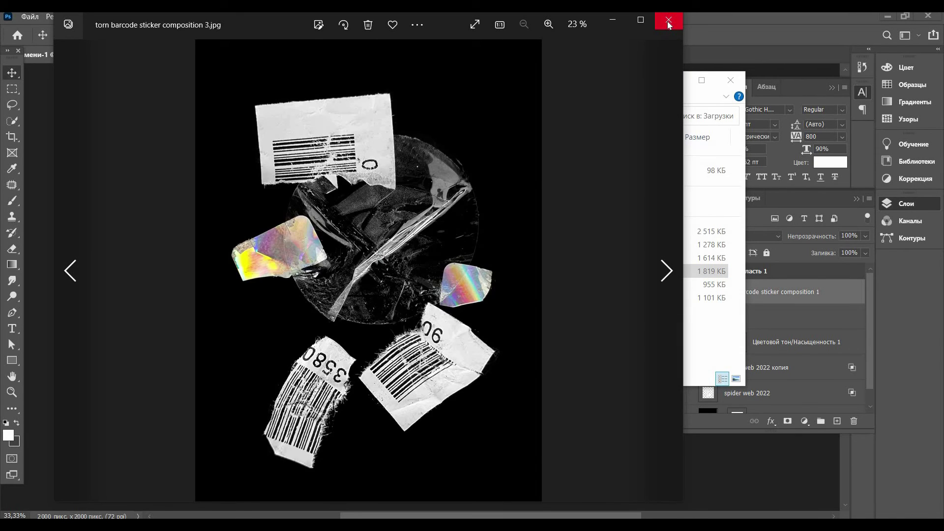
{"action": "left_click", "coordinate": [659, 28]}
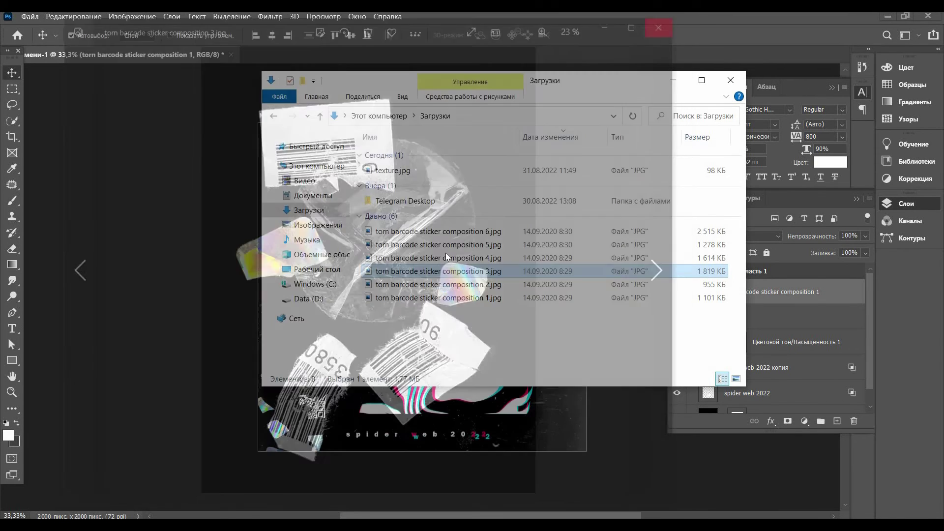
{"action": "double_click", "coordinate": [437, 285]}
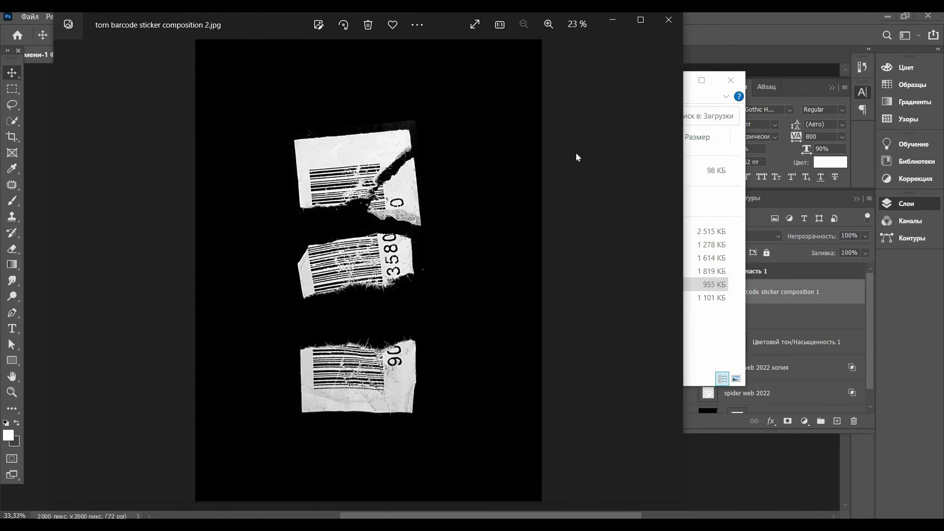
{"action": "left_click", "coordinate": [661, 27]}
{"action": "left_click_drag", "start_coordinate": [438, 285], "coordinate": [603, 269]}
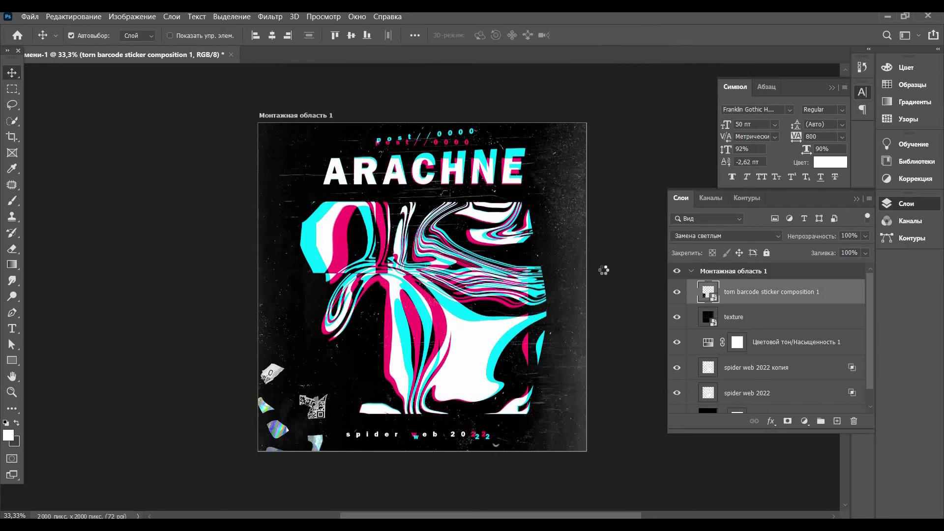
- Blend the barcode strips in Lighten and scale them to 31.03% along the upper-right edge
{"action": "left_click", "coordinate": [725, 236]}
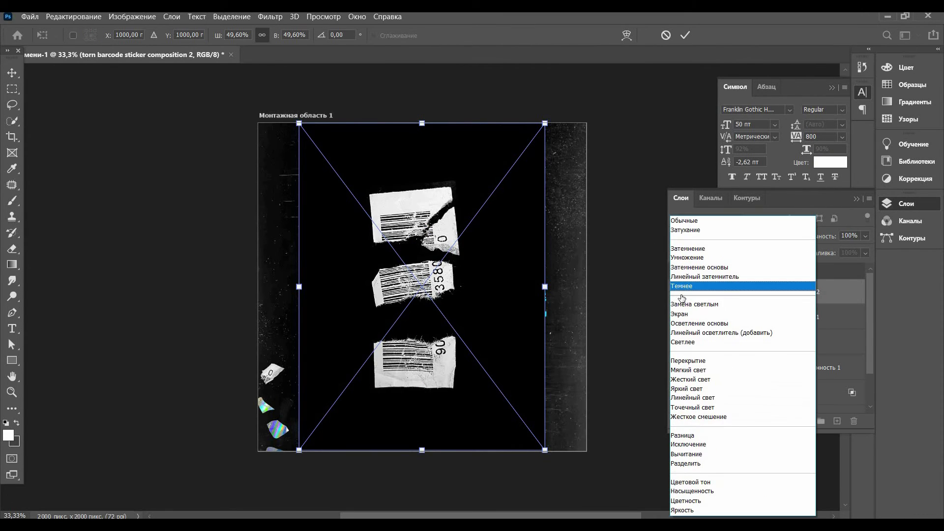
{"action": "key", "text": "Escape"}
{"action": "left_click", "coordinate": [10, 74]}
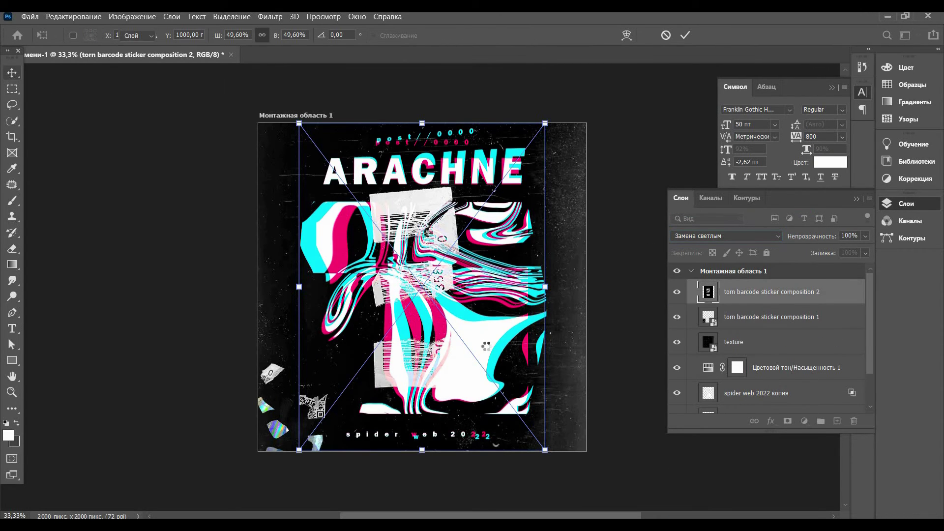
{"action": "mouse_move", "coordinate": [520, 251]}
{"action": "left_mouse_down"}
{"action": "mouse_move", "coordinate": [587, 202]}
{"action": "mouse_move", "coordinate": [592, 186]}
{"action": "left_mouse_up"}
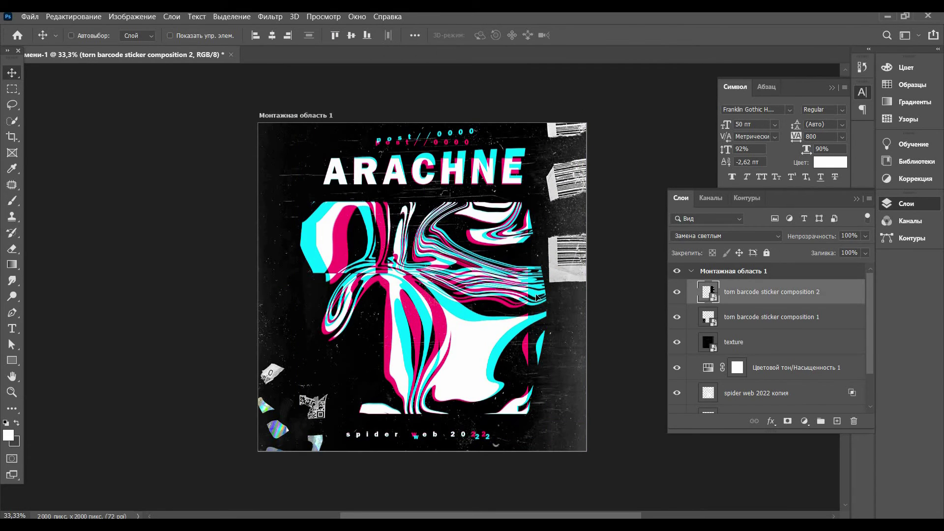
{"action": "key", "text": "ctrl+t"}
{"action": "mouse_move", "coordinate": [473, 338]}
{"action": "left_mouse_down"}
{"action": "mouse_move", "coordinate": [587, 211]}
{"action": "mouse_move", "coordinate": [607, 101]}
{"action": "left_mouse_up"}
{"action": "mouse_move", "coordinate": [566, 165]}
{"action": "left_mouse_down"}
{"action": "mouse_move", "coordinate": [576, 260]}
{"action": "mouse_move", "coordinate": [584, 190]}
{"action": "mouse_move", "coordinate": [585, 346]}
{"action": "mouse_move", "coordinate": [581, 201]}
{"action": "left_mouse_up"}
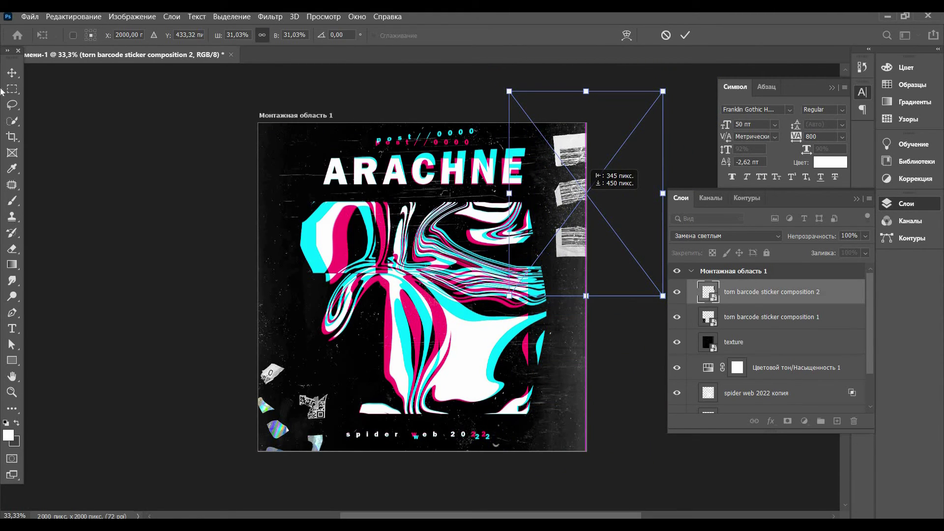
{"action": "key", "text": "Return"}
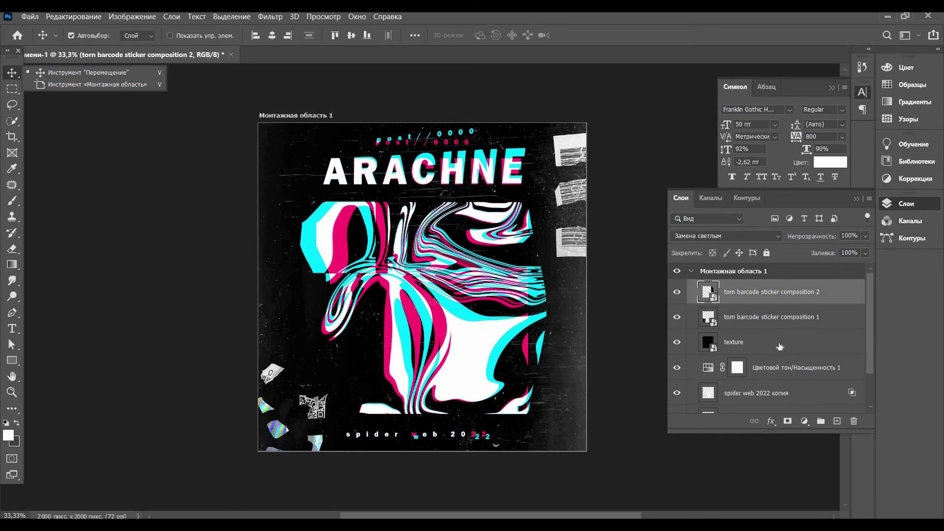
- Add a white Solid Color fill layer on top of the stack
{"action": "left_click", "coordinate": [837, 421]}
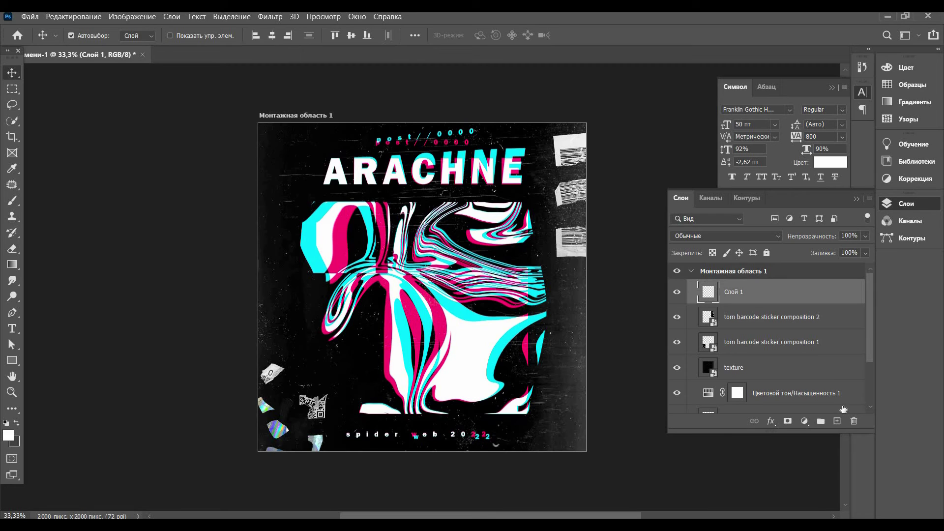
{"action": "left_click", "coordinate": [803, 421]}
{"action": "left_click", "coordinate": [821, 209]}
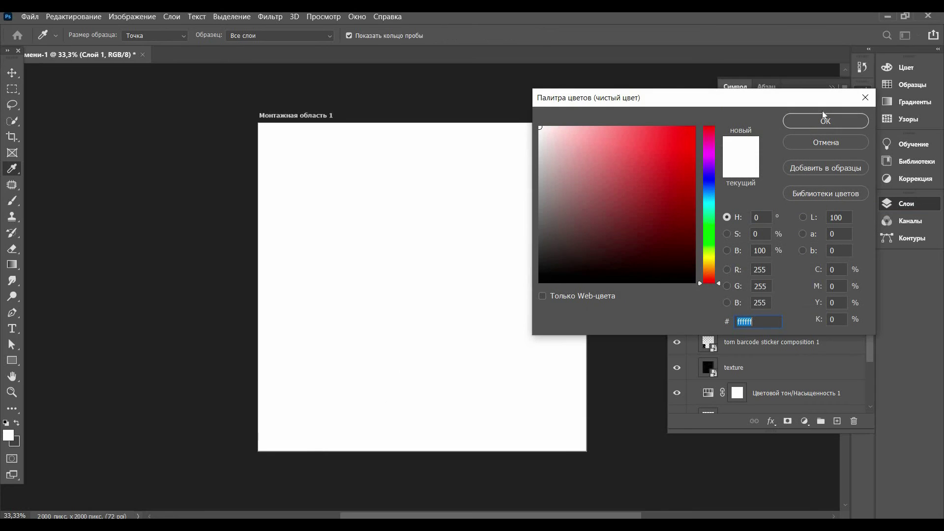
{"action": "left_click", "coordinate": [819, 119]}
- Apply Add Noise at 70% to the fill as a smart filter
{"action": "left_click", "coordinate": [270, 16]}
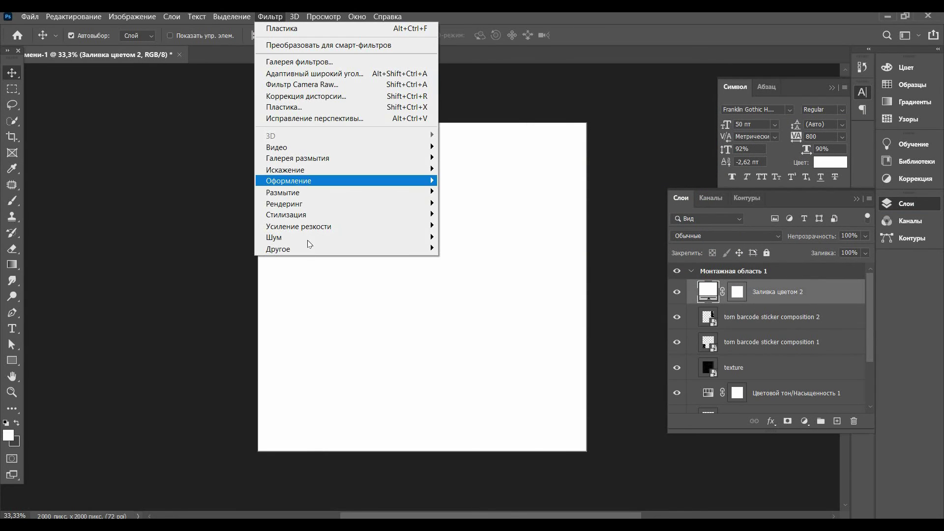
{"action": "left_click", "coordinate": [472, 238]}
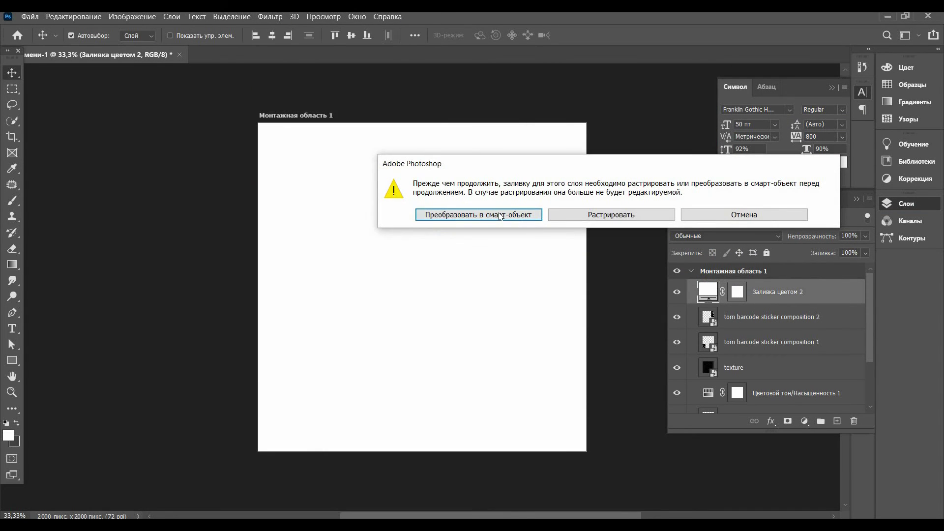
{"action": "left_click", "coordinate": [500, 215]}
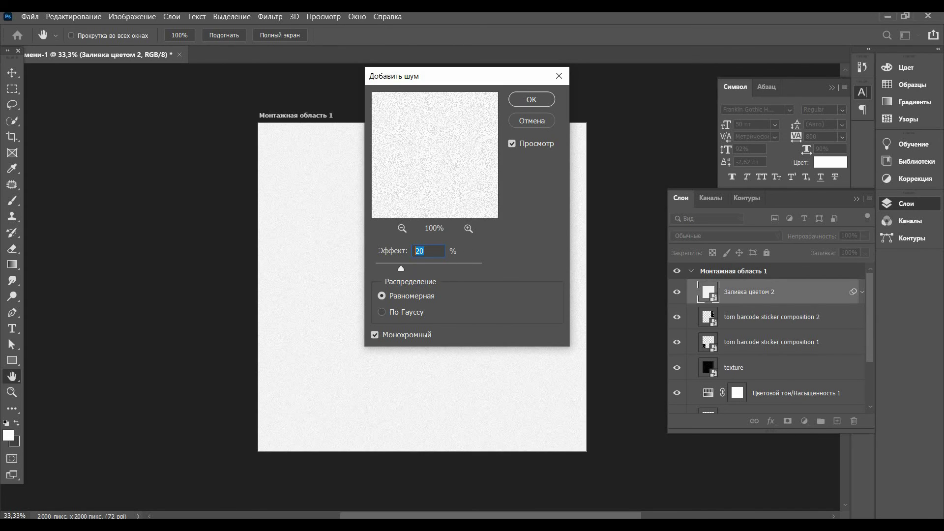
{"action": "type", "text": "70"}
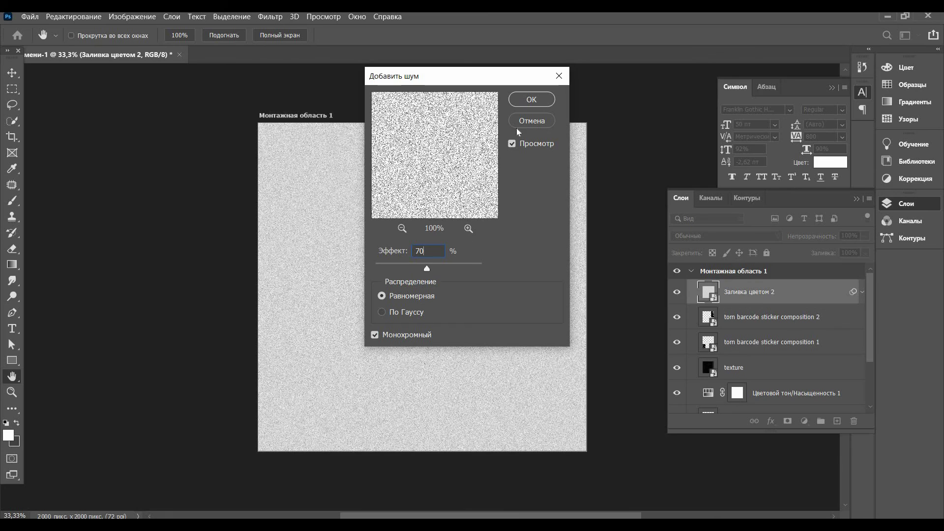
{"action": "left_click", "coordinate": [528, 103]}
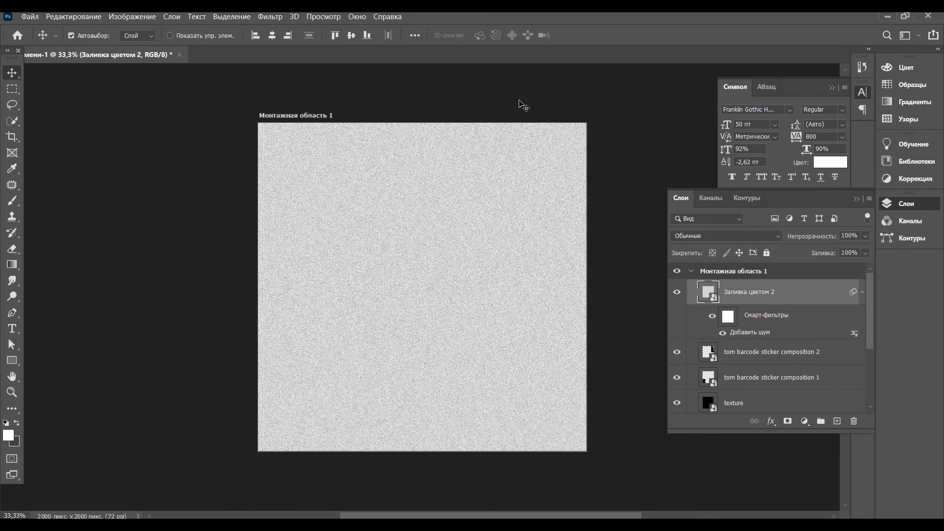
- Set the noise fill layer to Multiply and bring up its opacity slider for 77%
{"action": "left_click", "coordinate": [720, 236]}
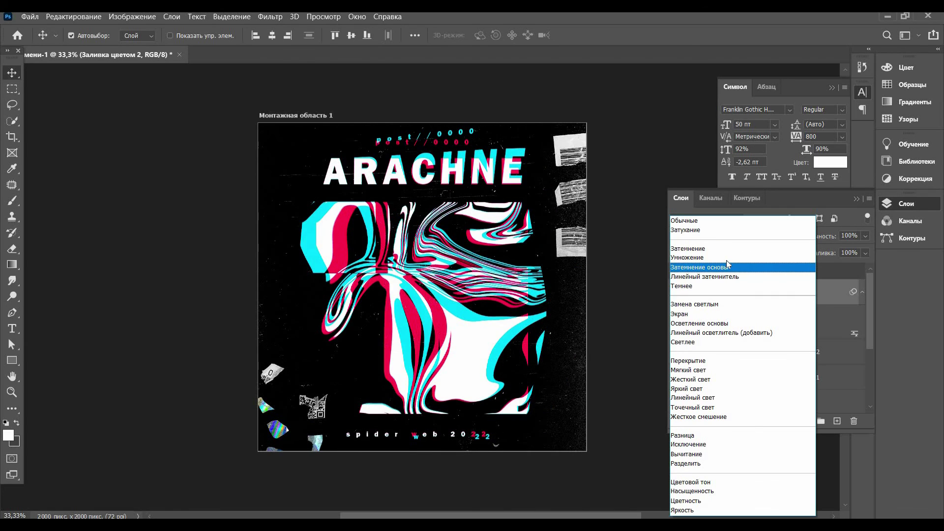
{"action": "left_click", "coordinate": [726, 257]}
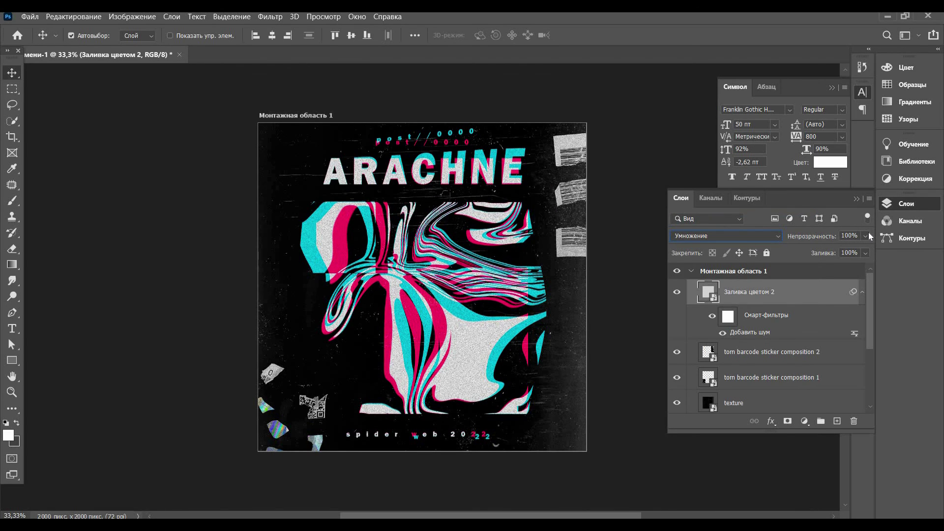
{"action": "left_click", "coordinate": [868, 236]}
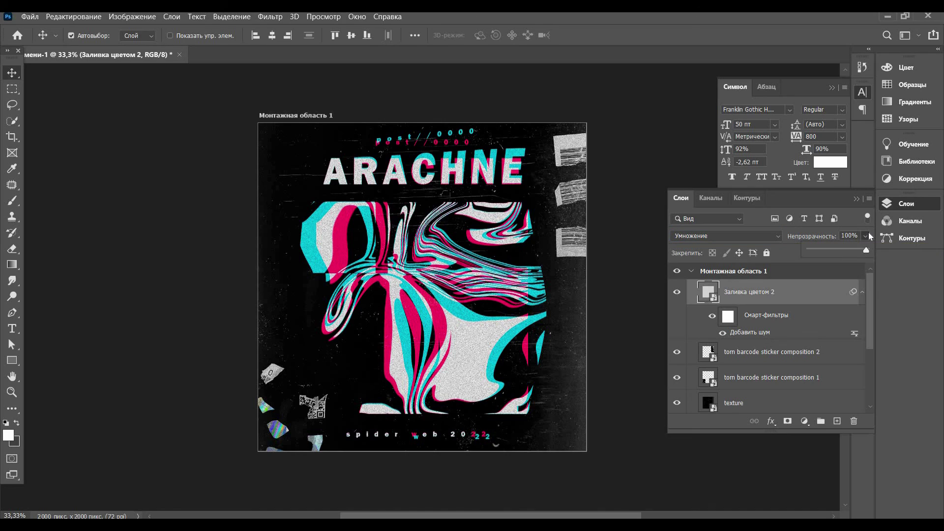